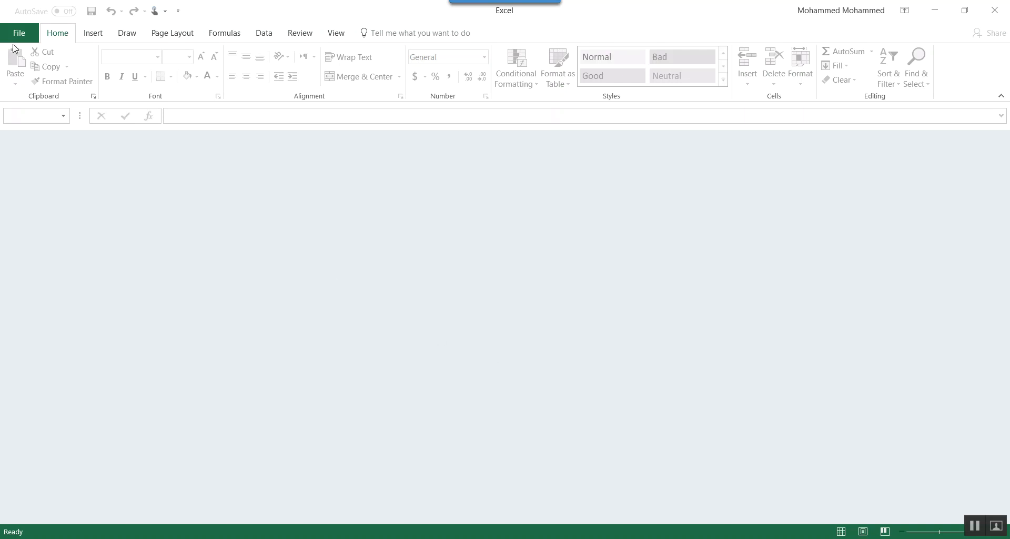
- Open the recent workbook Shortcuts to record.xlsx, view its Link sheet, and return to the General commands+formatting sheet
{"action": "left_click", "coordinate": [25, 35]}
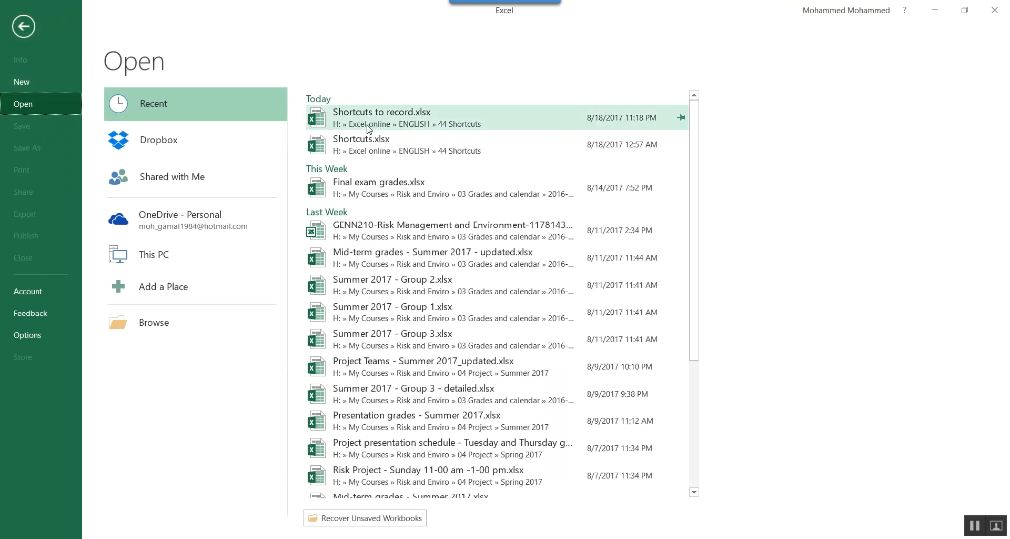
{"action": "left_click", "coordinate": [368, 129]}
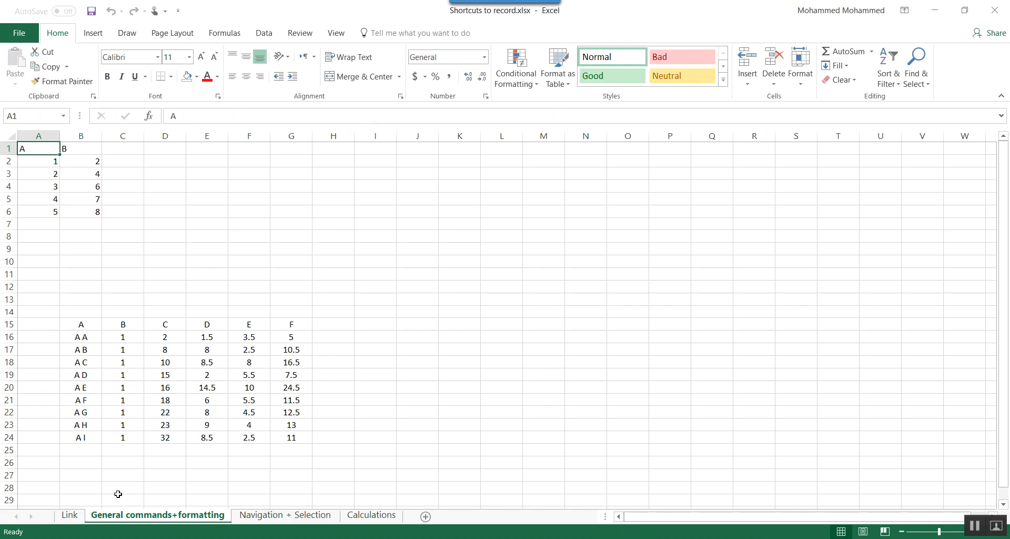
{"action": "left_click", "coordinate": [70, 515]}
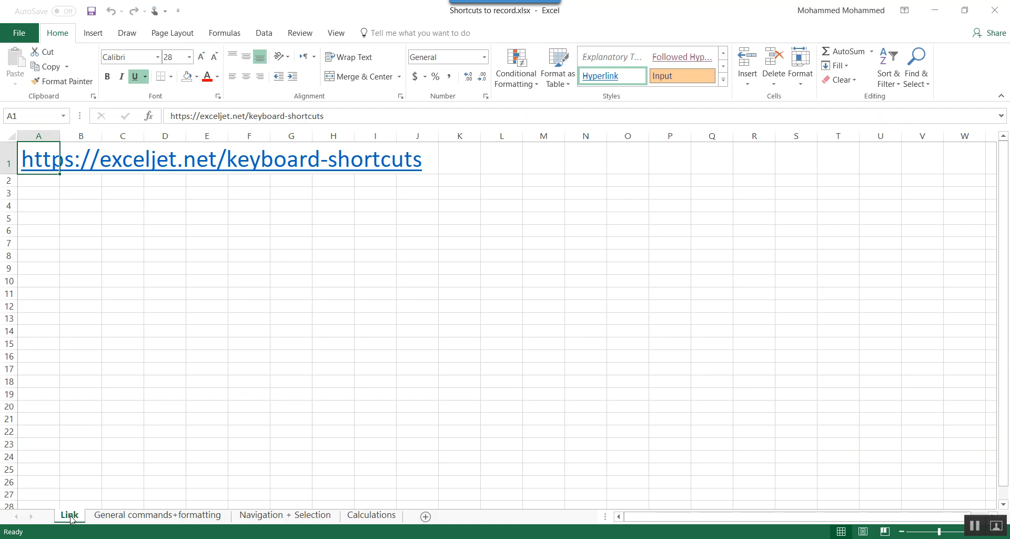
{"action": "left_click", "coordinate": [100, 516]}
{"action": "left_click", "coordinate": [134, 520]}
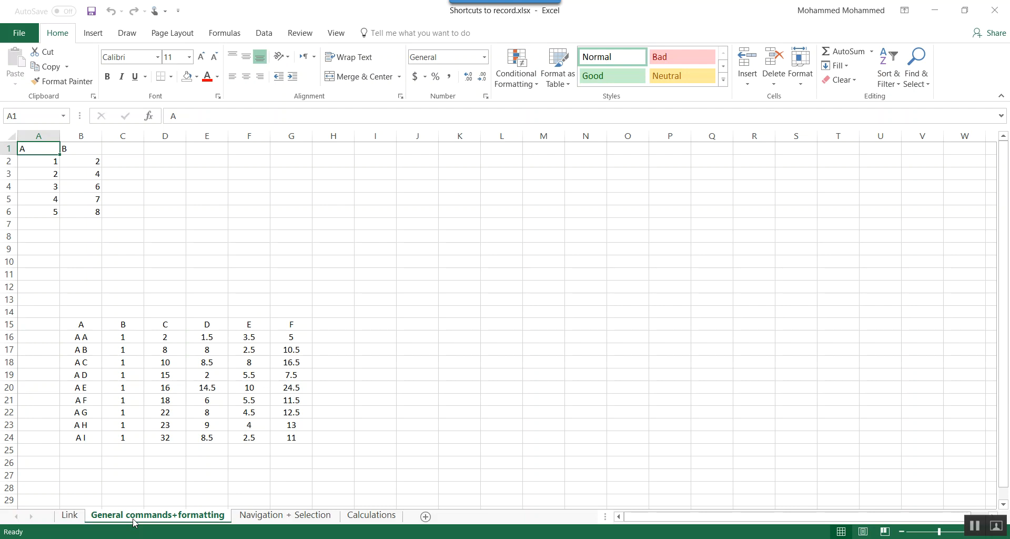
- Close the Shortcuts to record.xlsx workbook and create a new blank workbook
{"action": "key", "text": "ctrl+F4"}
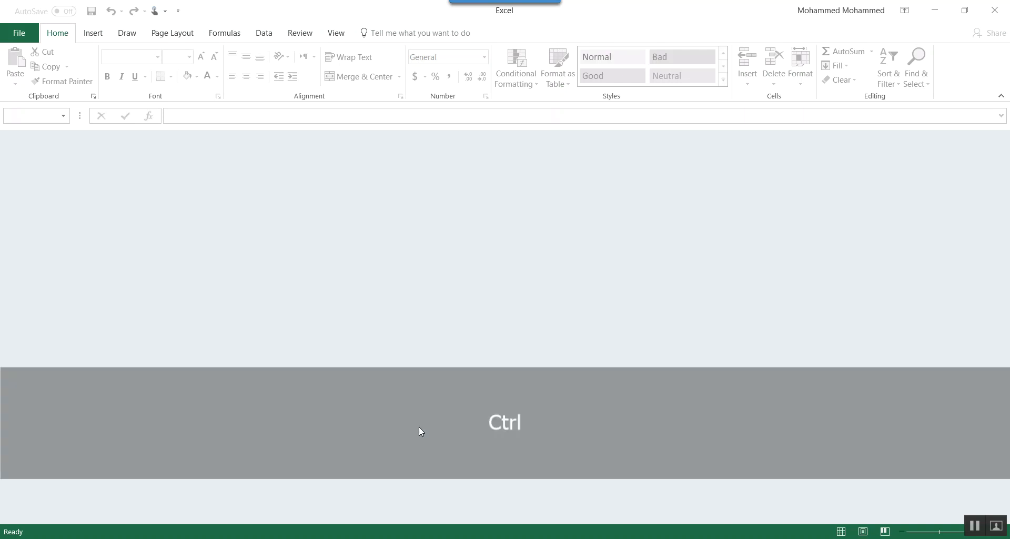
{"action": "key", "text": "ctrl+n"}
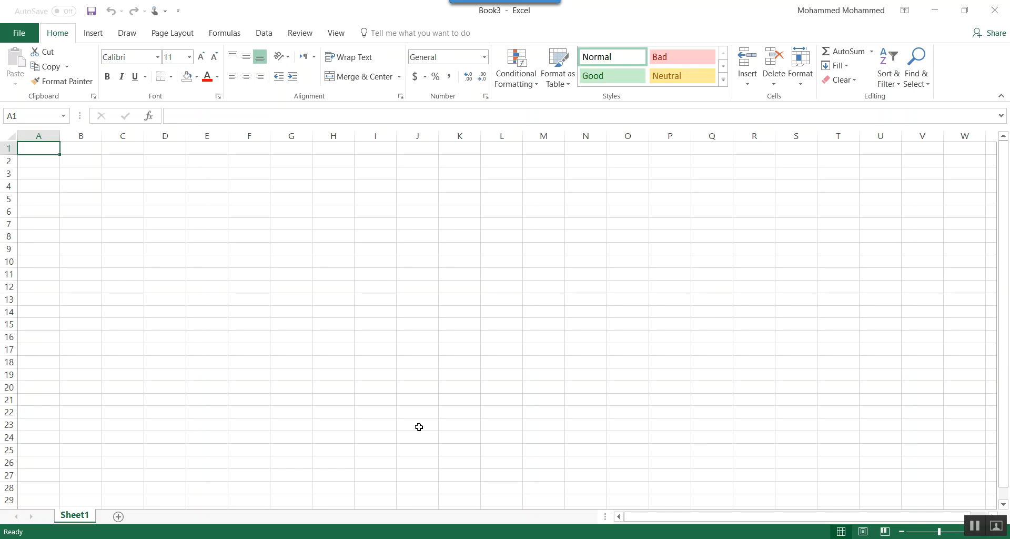
- Bring up the Open page and the Open file dialog, dismissing each without opening a file
{"action": "key", "text": "ctrl+o"}
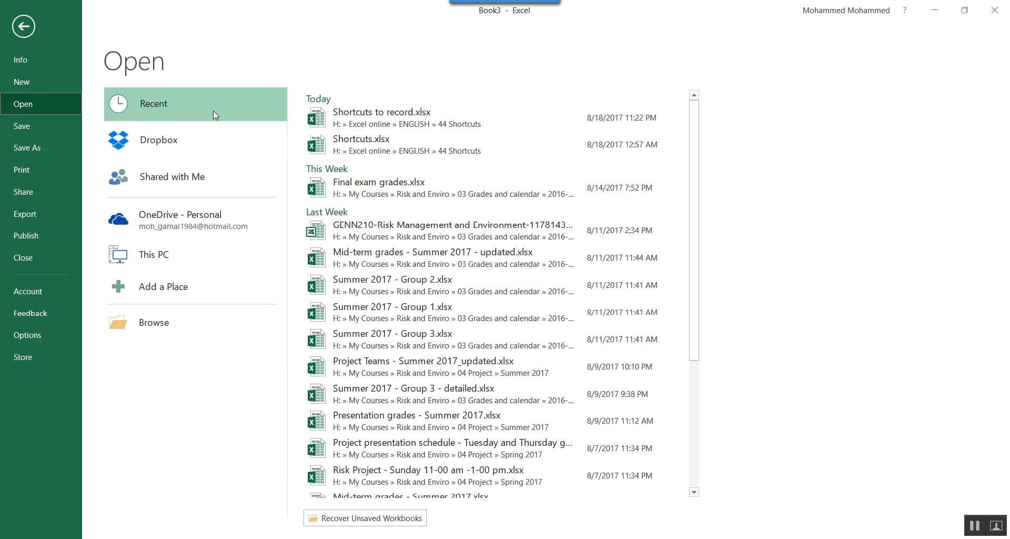
{"action": "key", "text": "Escape"}
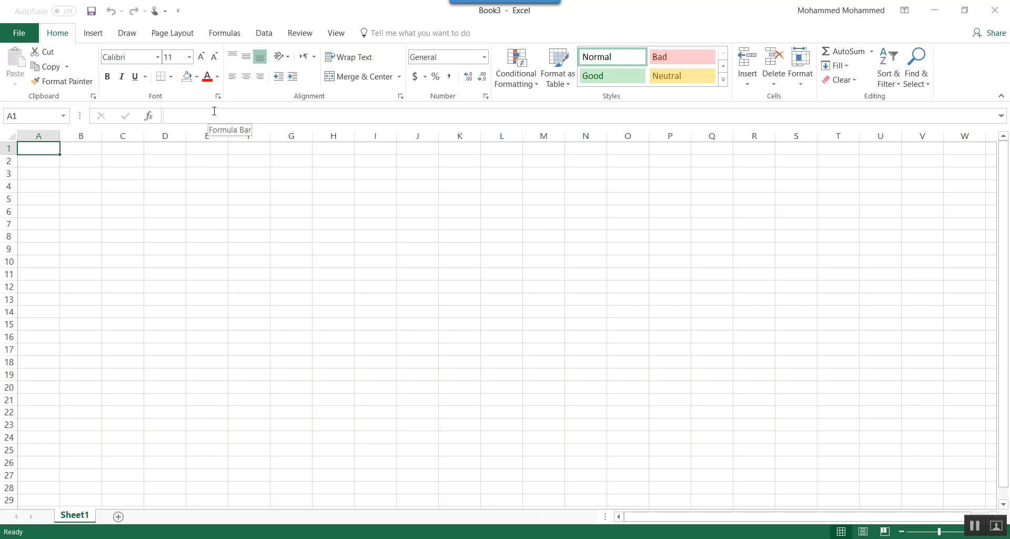
{"action": "key", "text": "ctrl+F12"}
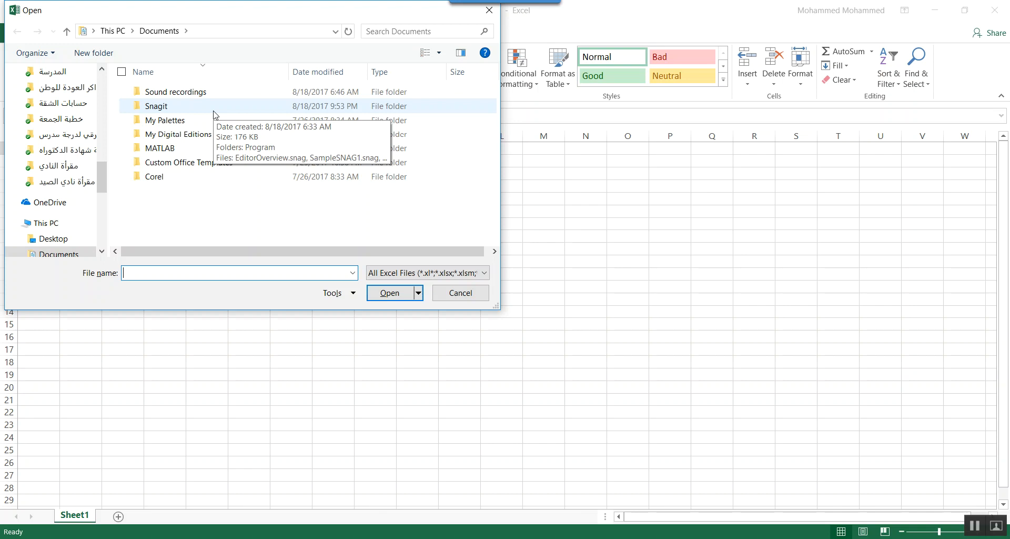
{"action": "left_click", "coordinate": [485, 13]}
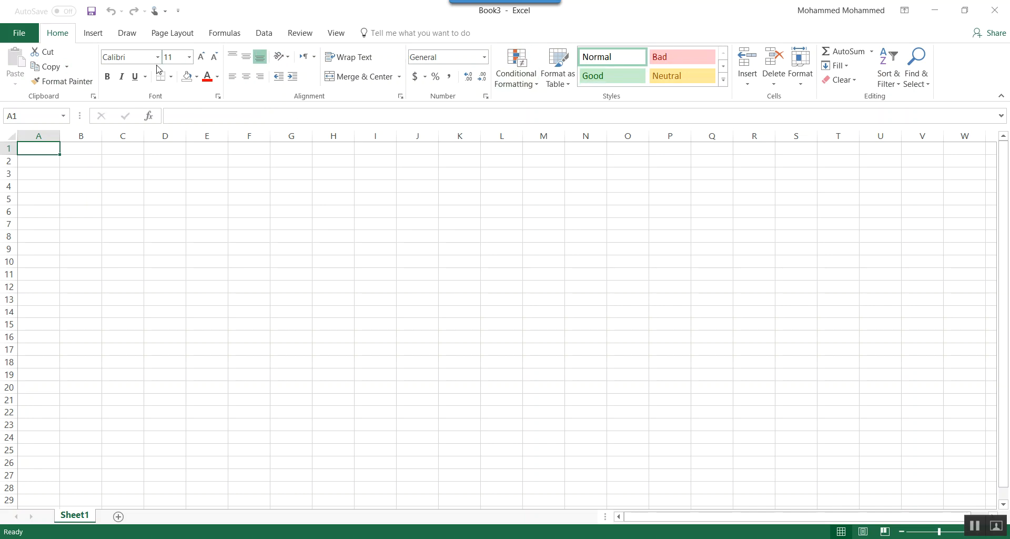
{"action": "left_click", "coordinate": [104, 35]}
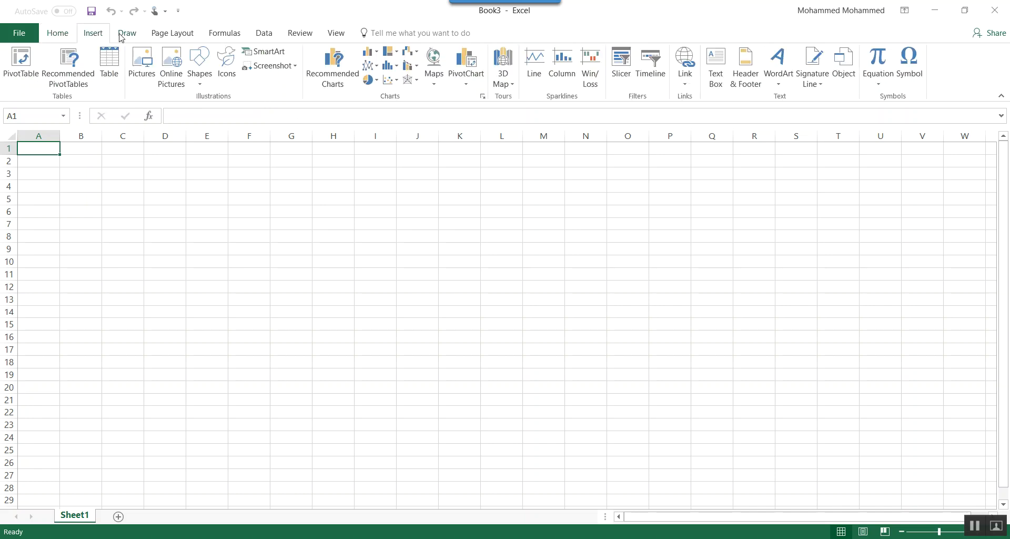
{"action": "left_click", "coordinate": [124, 34]}
{"action": "left_click", "coordinate": [184, 33]}
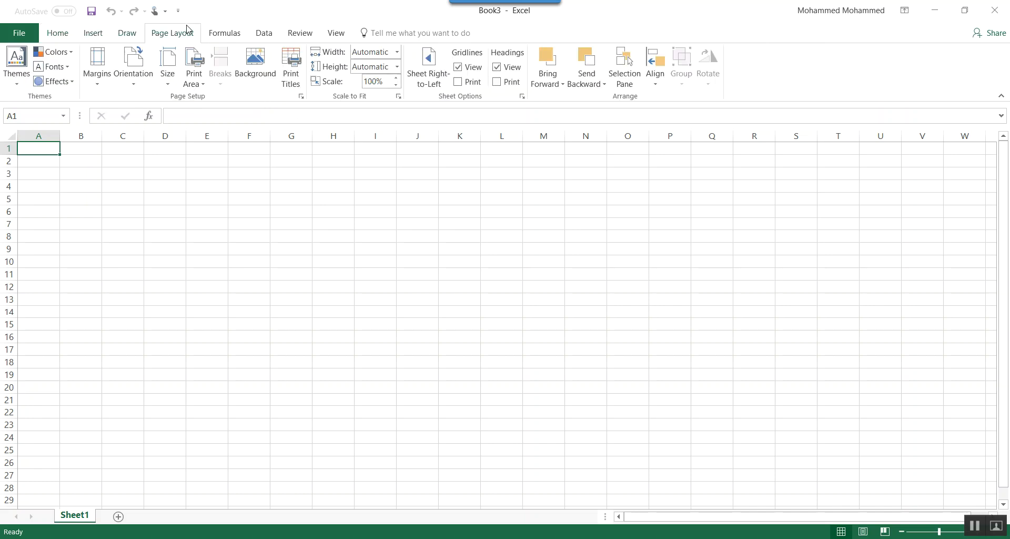
{"action": "left_click", "coordinate": [51, 35]}
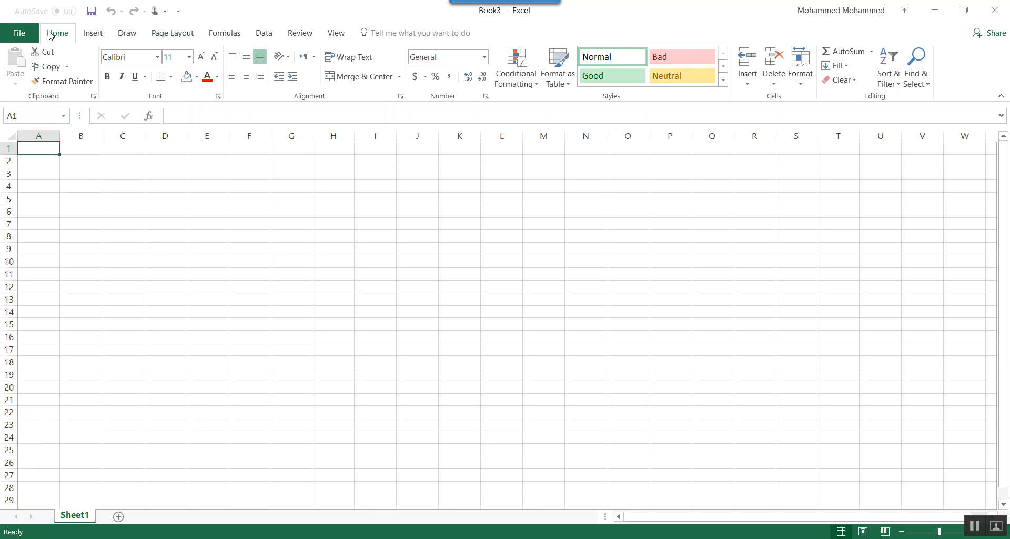
- Collapse and restore the ribbon twice
{"action": "double_click", "coordinate": [51, 35]}
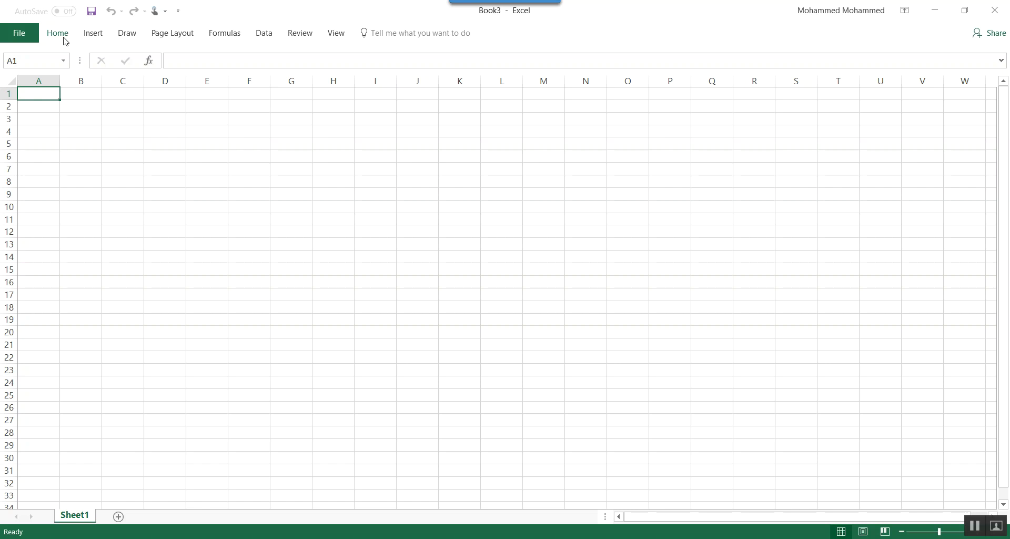
{"action": "key", "text": "ctrl+F1"}
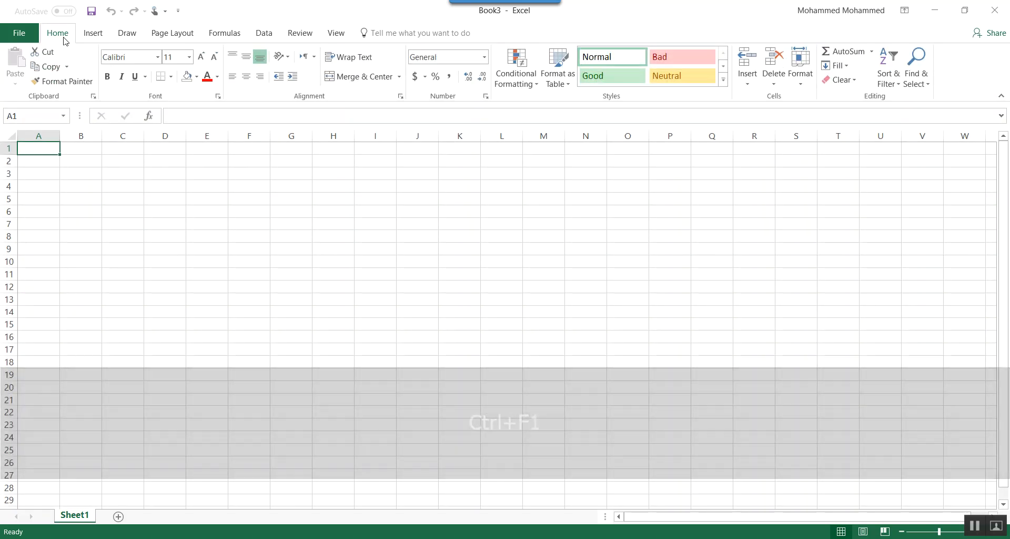
{"action": "key", "text": "ctrl+F1"}
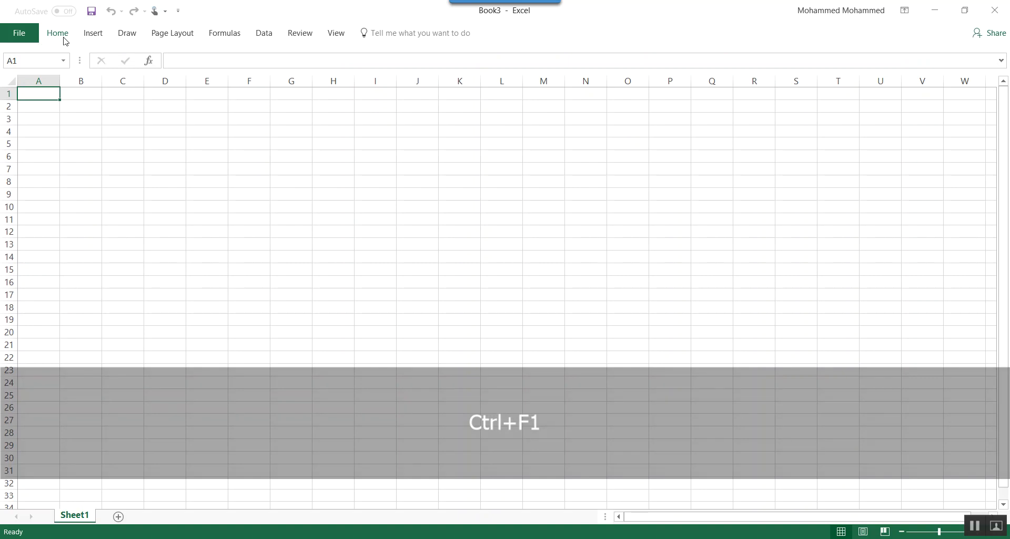
{"action": "key", "text": "ctrl+F1"}
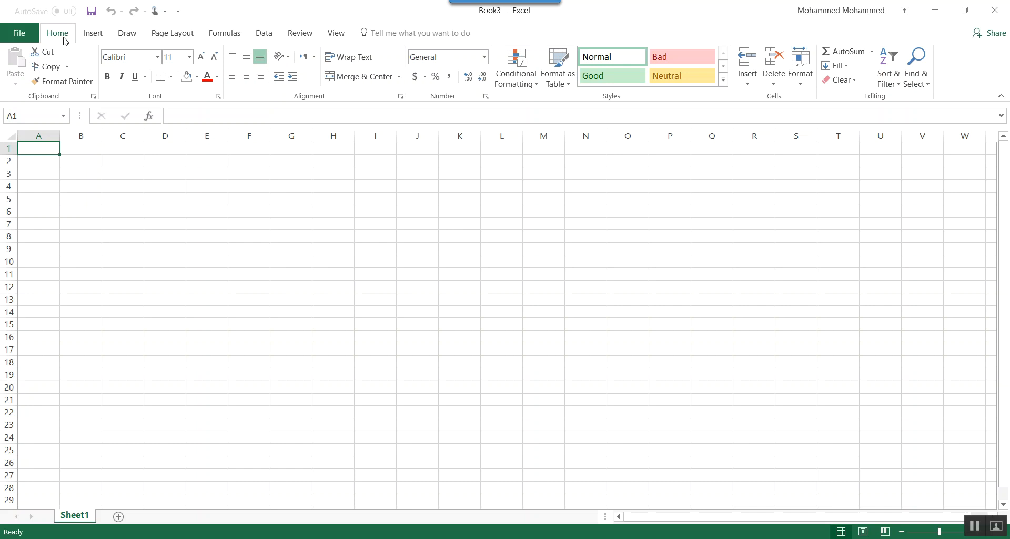
- Reopen the workbook Shortcuts to record.xlsx from the recent files
{"action": "key", "text": "Down"}
{"action": "key", "text": "Up"}
{"action": "key", "text": "ctrl+o"}
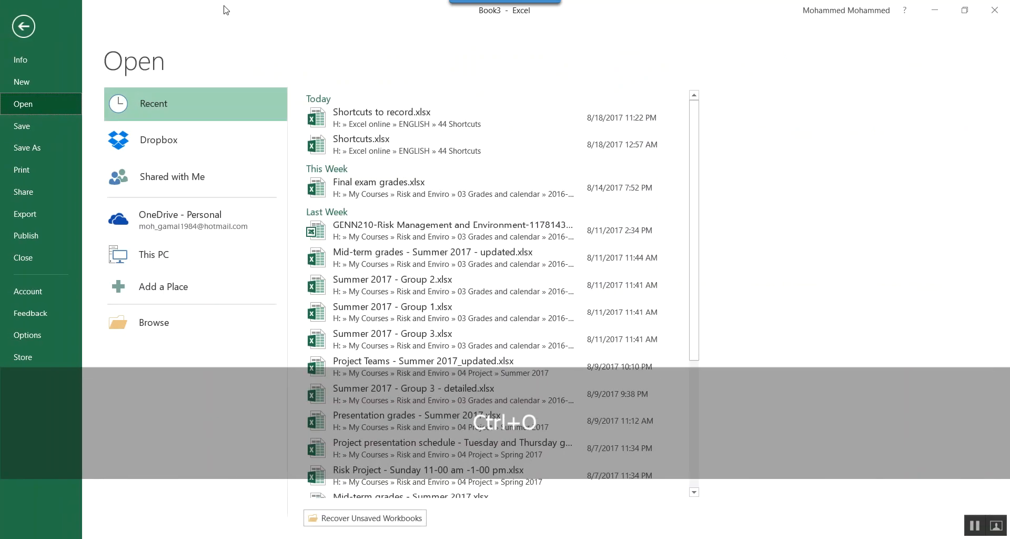
{"action": "left_click", "coordinate": [385, 112]}
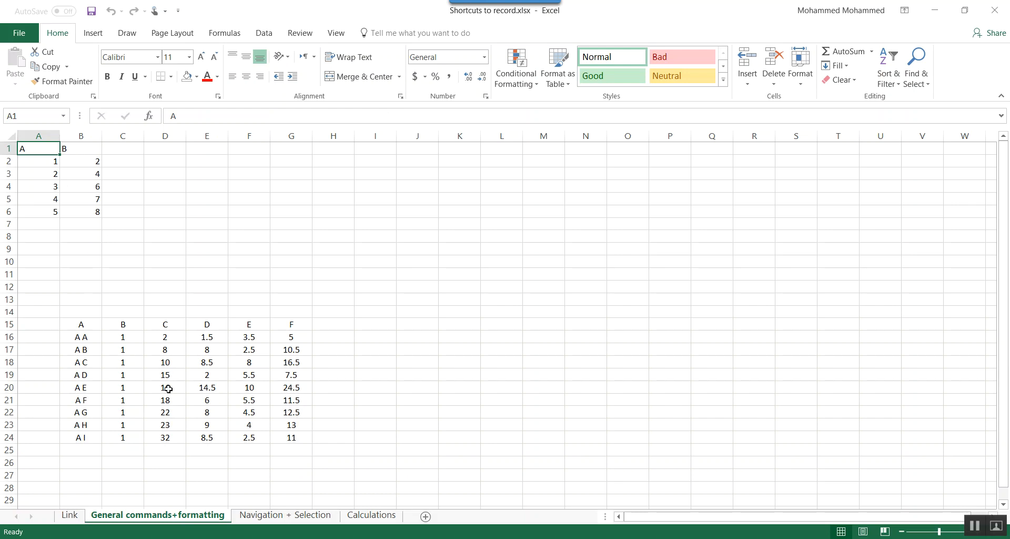
- Enter the values 1, 2, 3, 45 and 6 in cells J4 to J8 of the General commands+formatting sheet
{"action": "left_click", "coordinate": [403, 184]}
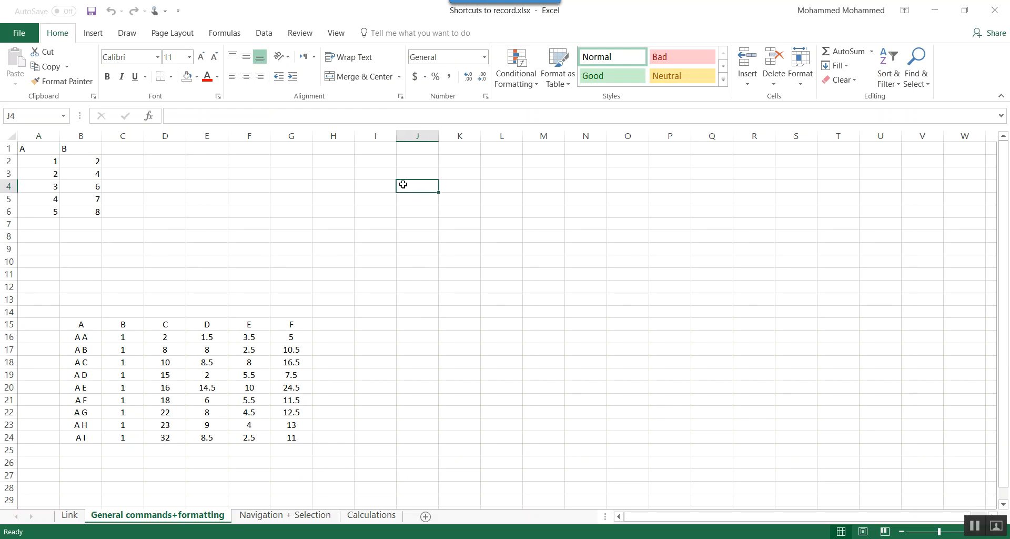
{"action": "type", "text": "1"}
{"action": "key", "text": "Return"}
{"action": "type", "text": "2"}
{"action": "key", "text": "Return"}
{"action": "type", "text": "3"}
{"action": "key", "text": "Return"}
{"action": "type", "text": "45"}
{"action": "key", "text": "Return"}
{"action": "type", "text": "6"}
{"action": "key", "text": "Return"}
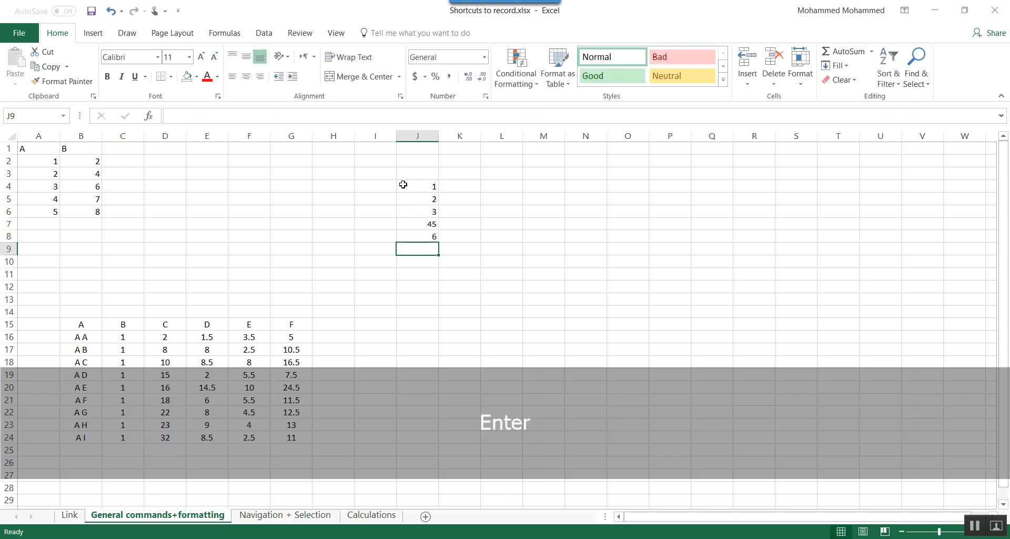
{"action": "key", "text": "Down"}
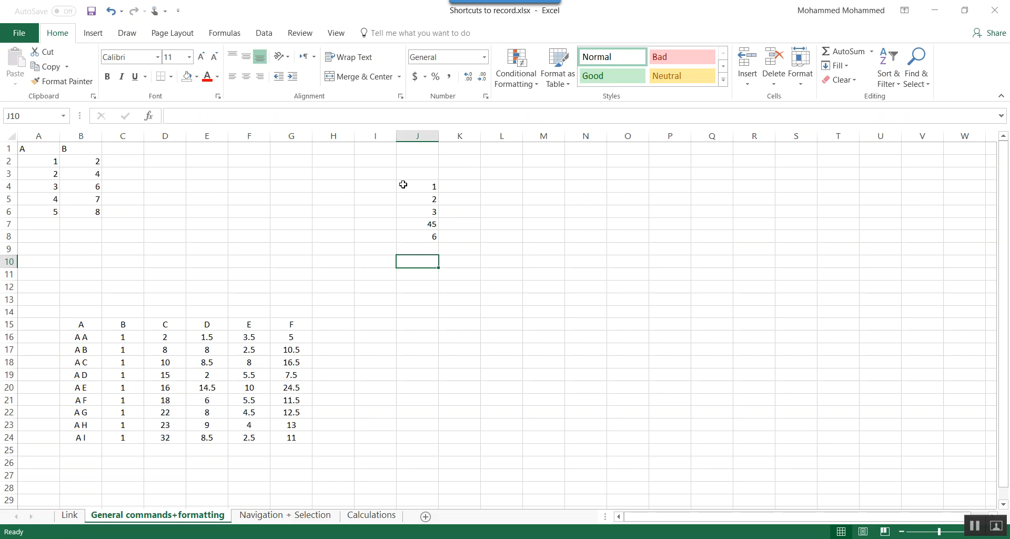
- Copy the values in J4:J8 to L4:L8 and give the copied cells a dark blue fill
{"action": "left_click_drag", "start_coordinate": [416, 184], "coordinate": [417, 233]}
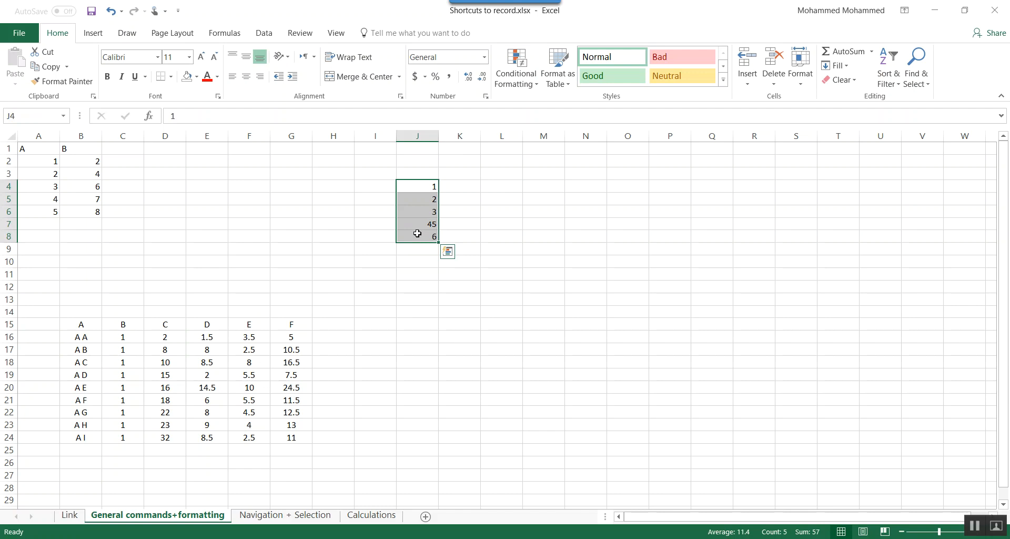
{"action": "key", "text": "ctrl+c"}
{"action": "left_click", "coordinate": [501, 185]}
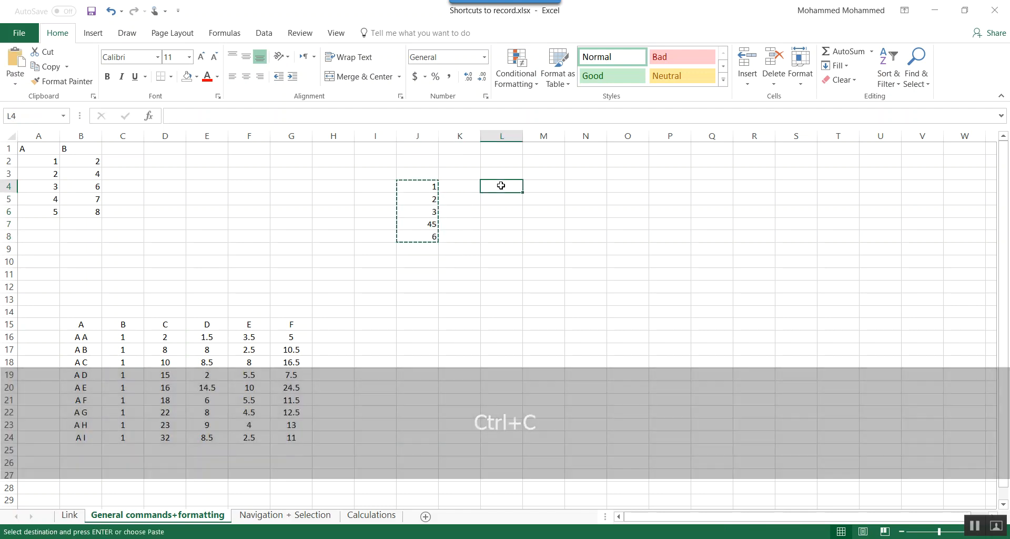
{"action": "key", "text": "ctrl+v"}
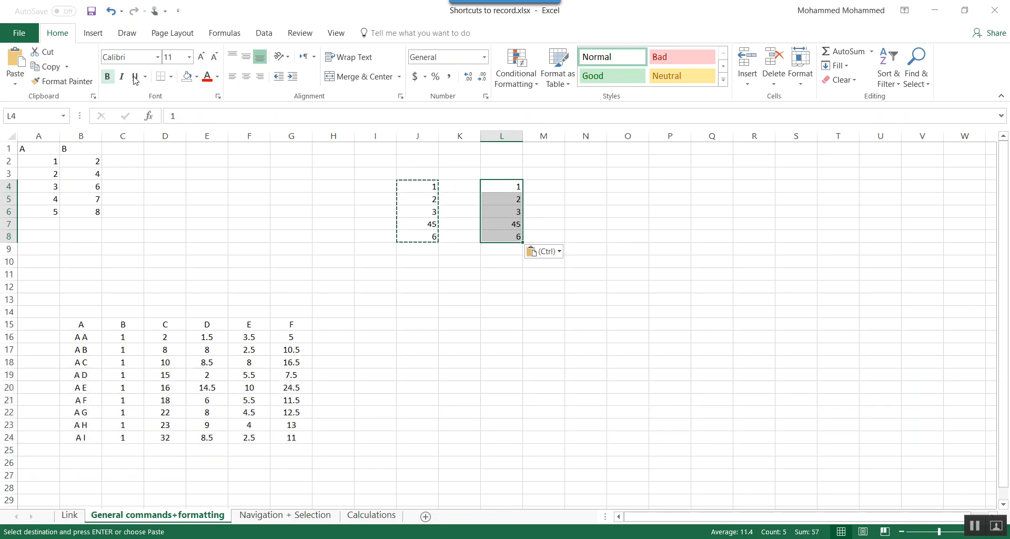
{"action": "left_click", "coordinate": [196, 77]}
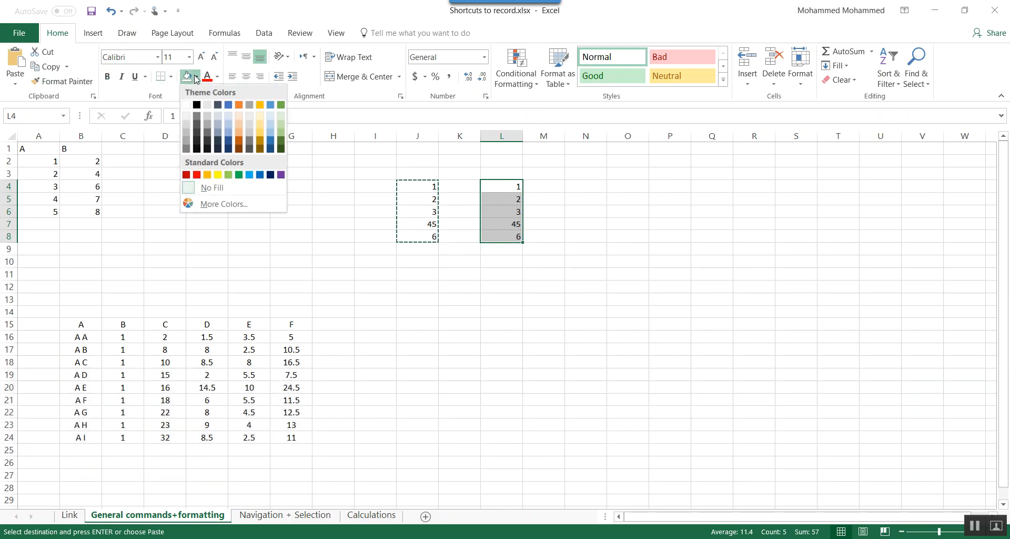
{"action": "left_click", "coordinate": [228, 139]}
- Replace the value in cell L7 with the formula =1-2
{"action": "left_click", "coordinate": [512, 225]}
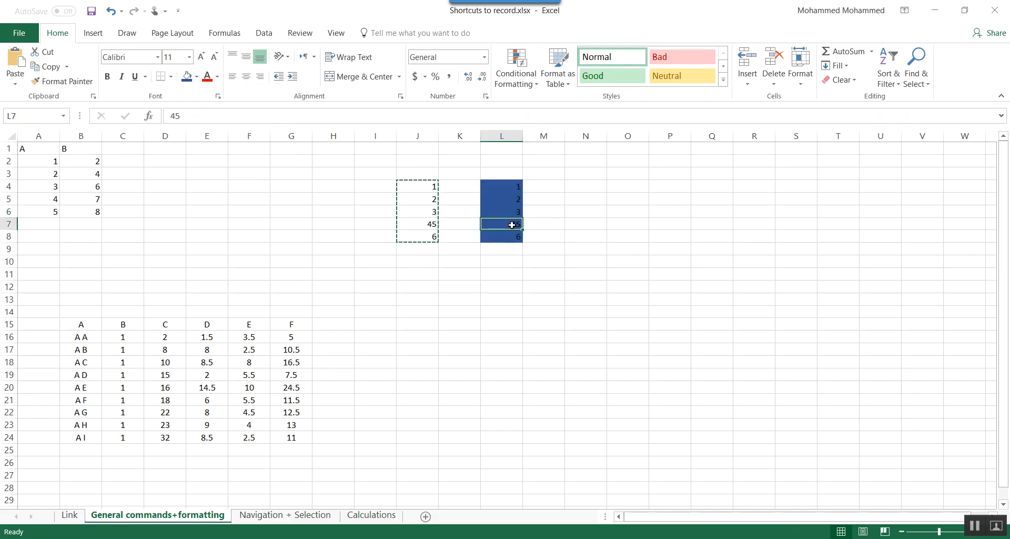
{"action": "double_click", "coordinate": [512, 225]}
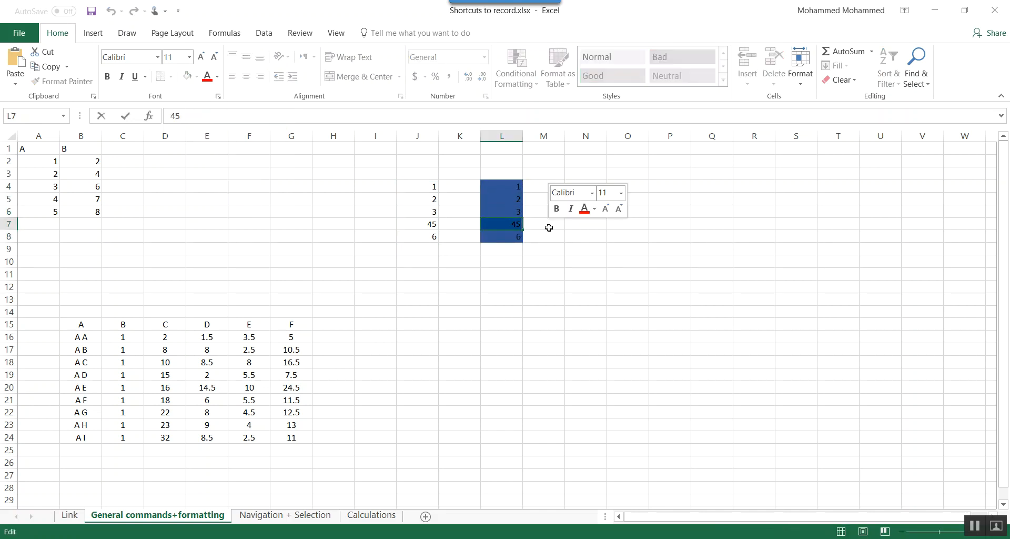
{"action": "type", "text": "=1"}
{"action": "key", "text": "Return"}
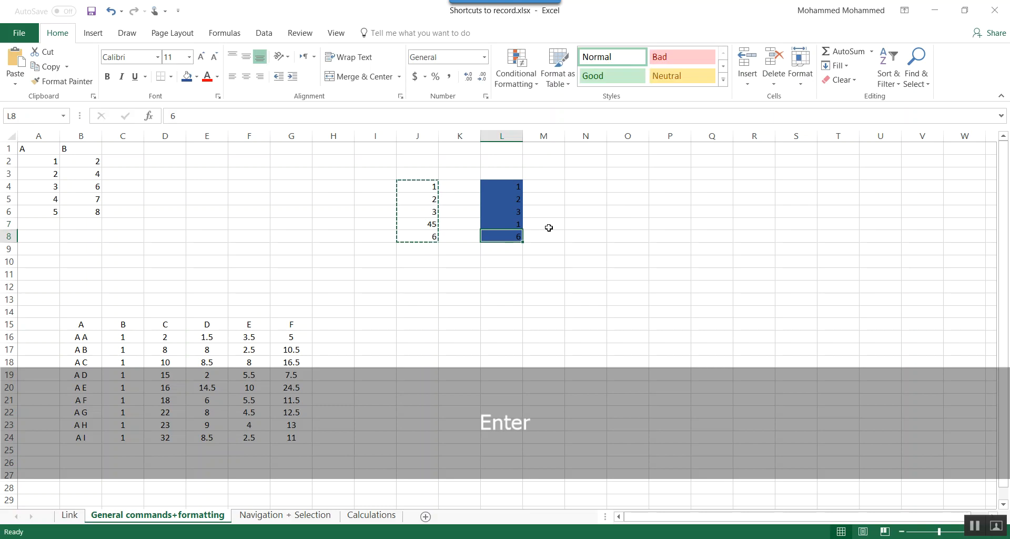
{"action": "key", "text": "Up"}
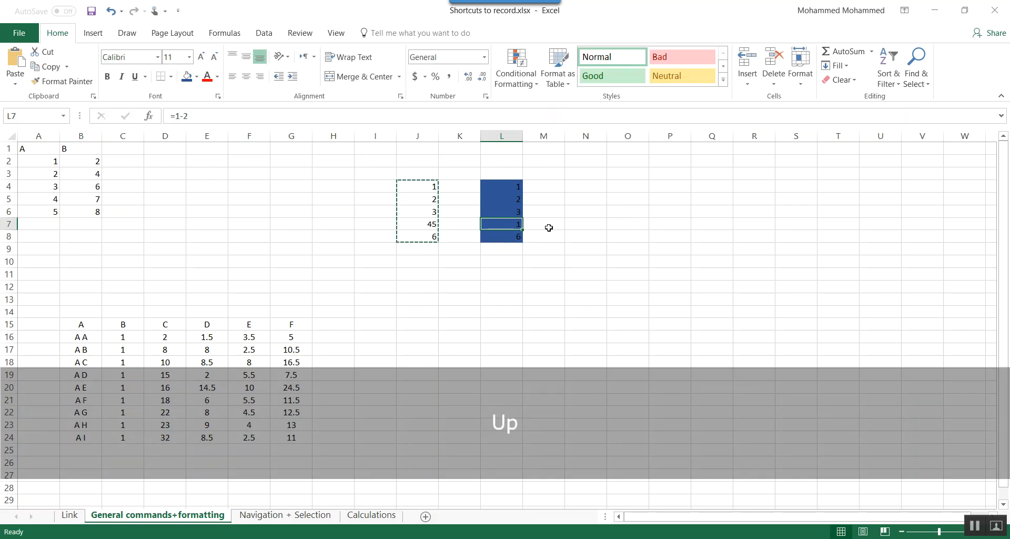
- Copy the formula cell L7 and select cell N7 as the paste destination
{"action": "left_click", "coordinate": [504, 251]}
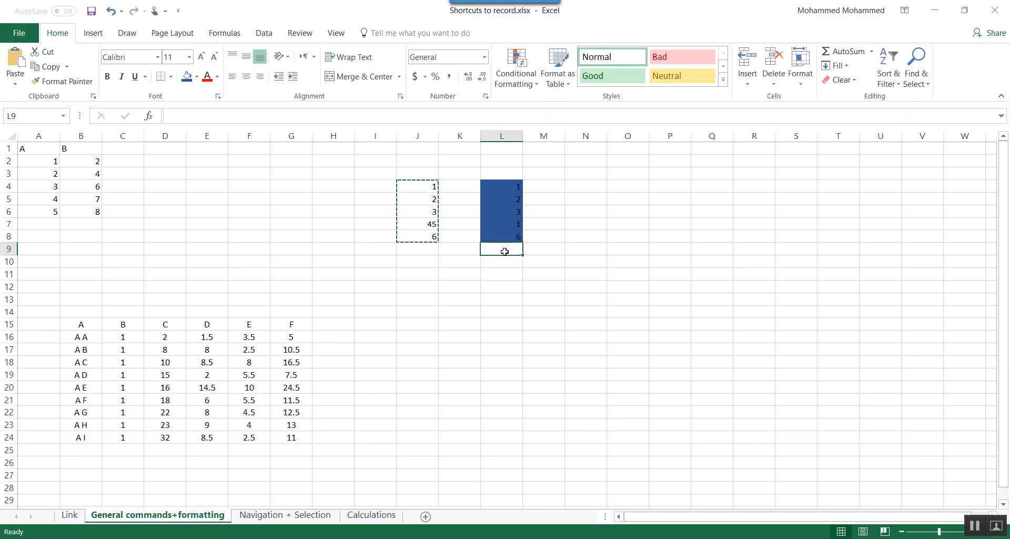
{"action": "key", "text": "Escape"}
{"action": "key", "text": "Up"}
{"action": "key", "text": "Up"}
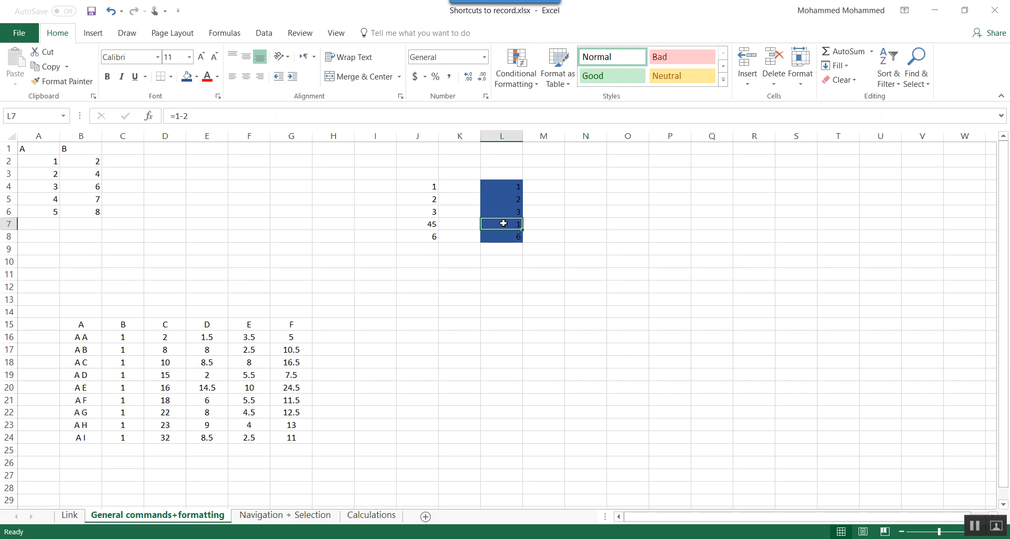
{"action": "key", "text": "ctrl+c"}
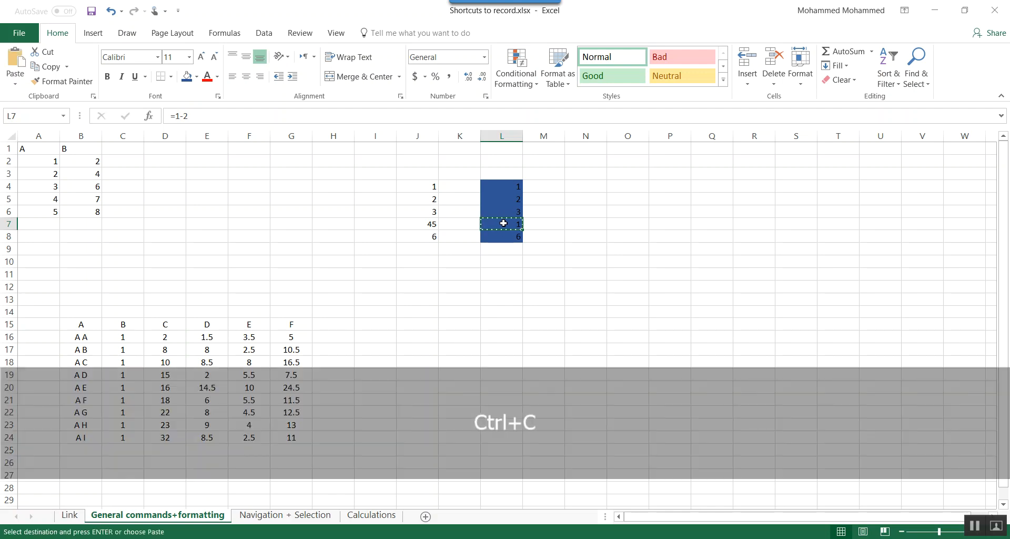
{"action": "key", "text": "Right"}
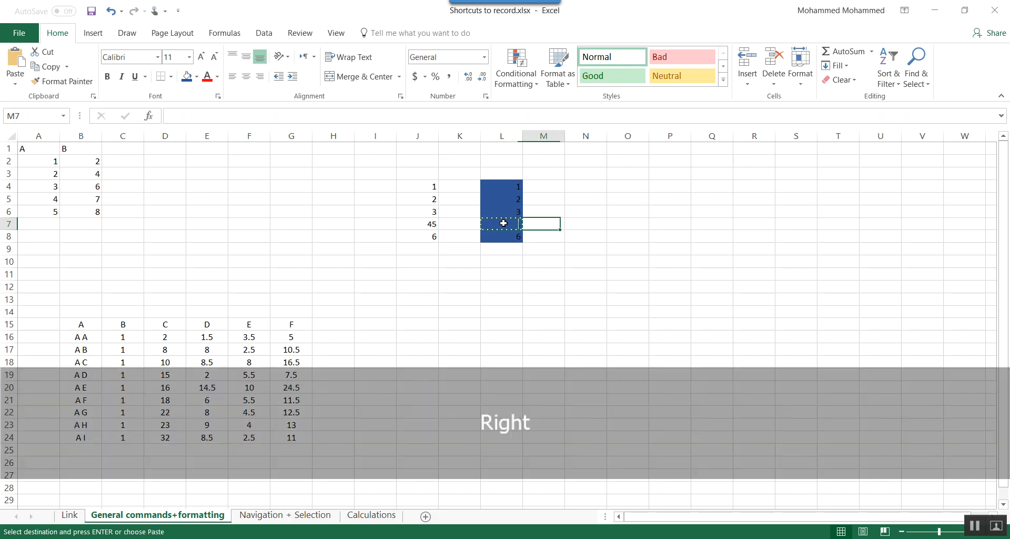
{"action": "key", "text": "Right"}
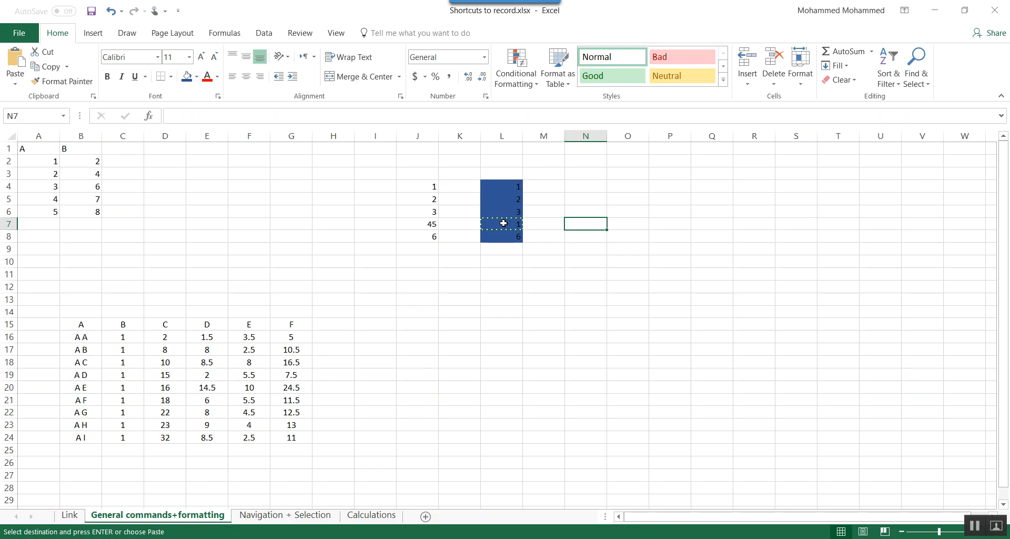
{"action": "right_click", "coordinate": [573, 225]}
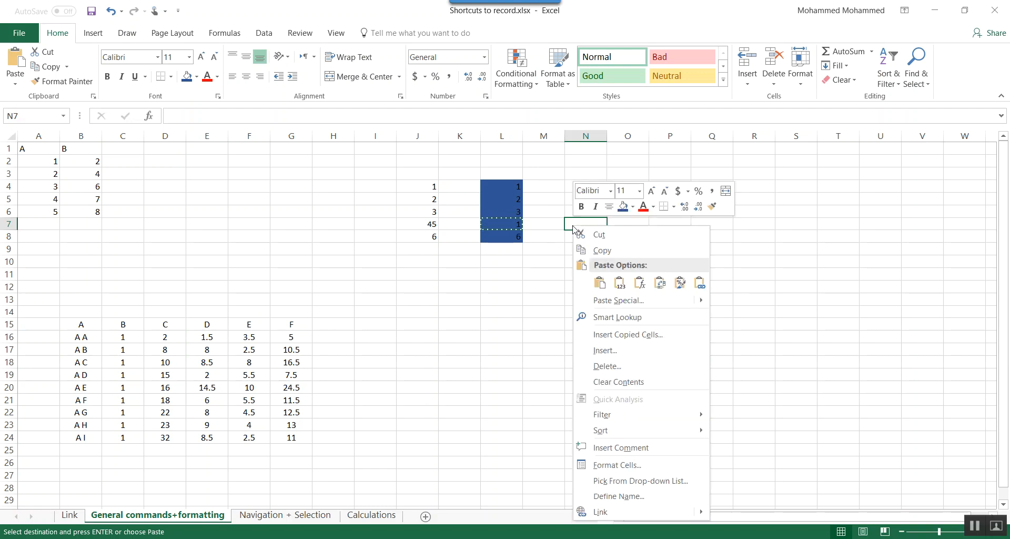
{"action": "left_click", "coordinate": [615, 300]}
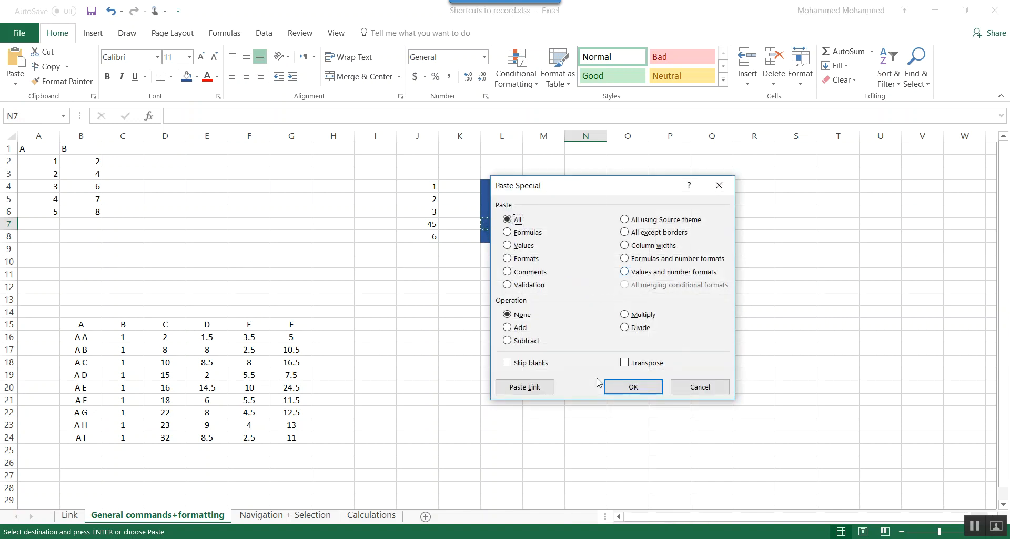
{"action": "left_click", "coordinate": [690, 387]}
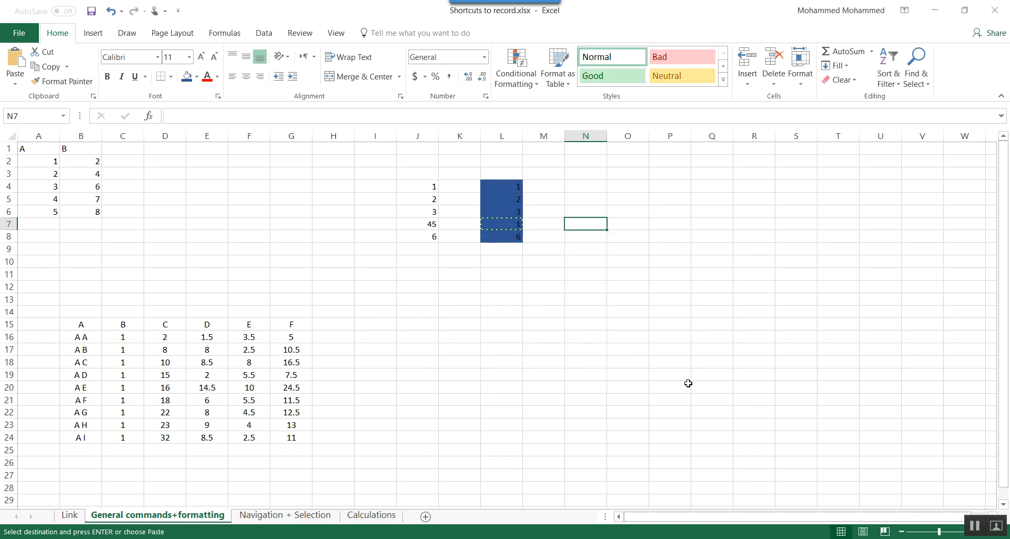
- Paste only the formula from L7 into N7 with Paste Special and check it in the cell
{"action": "key", "text": "ctrl+alt+v"}
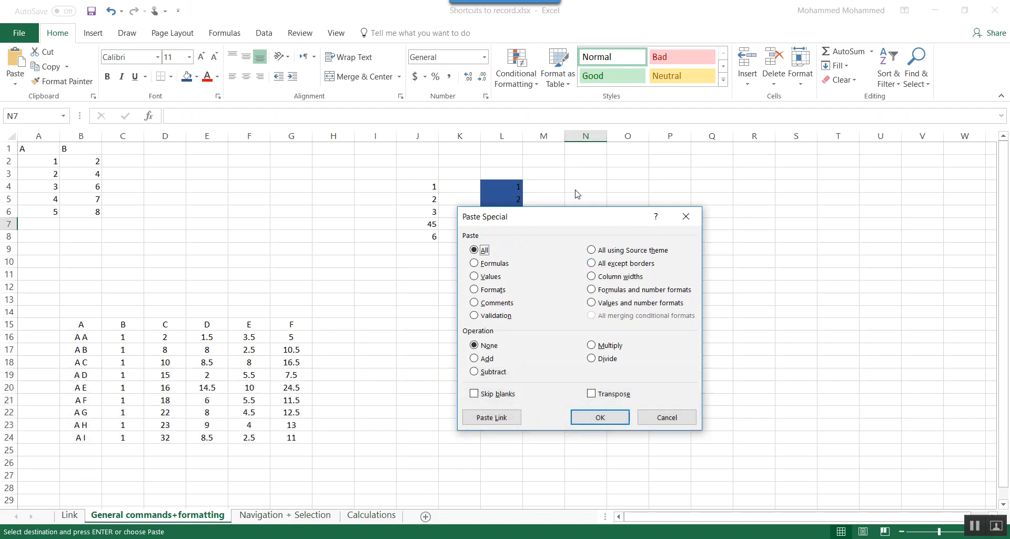
{"action": "left_click_drag", "start_coordinate": [568, 219], "coordinate": [745, 186]}
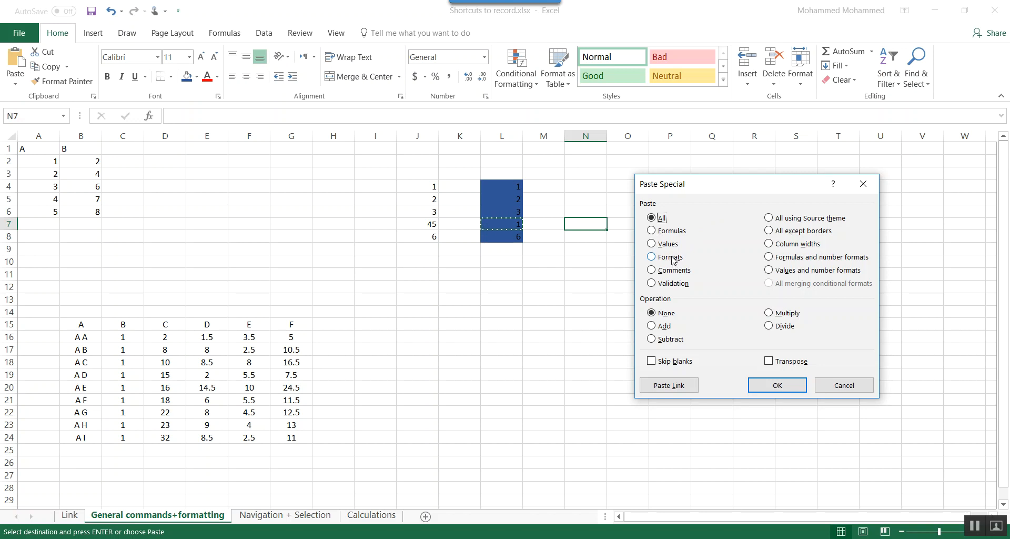
{"action": "left_click", "coordinate": [671, 232]}
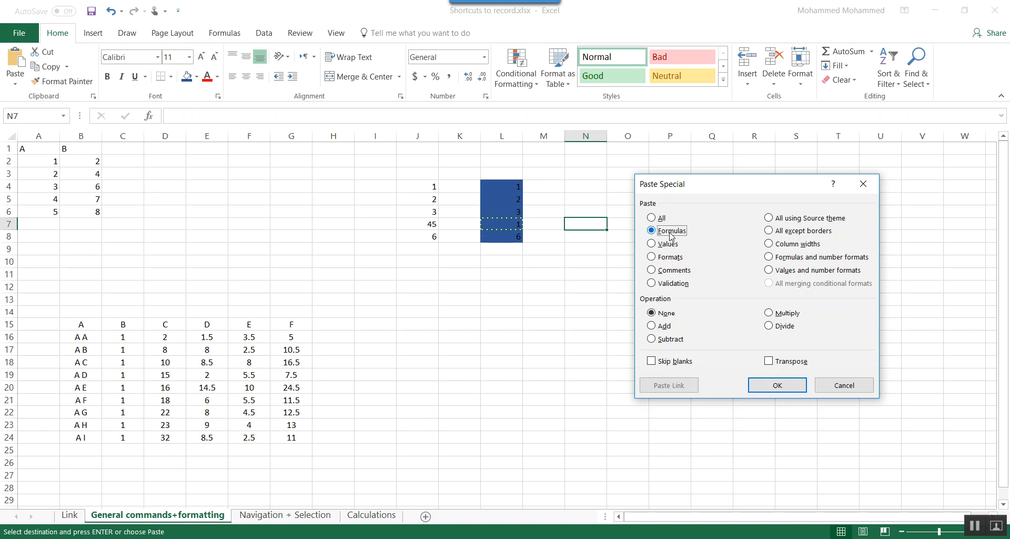
{"action": "left_click", "coordinate": [776, 384]}
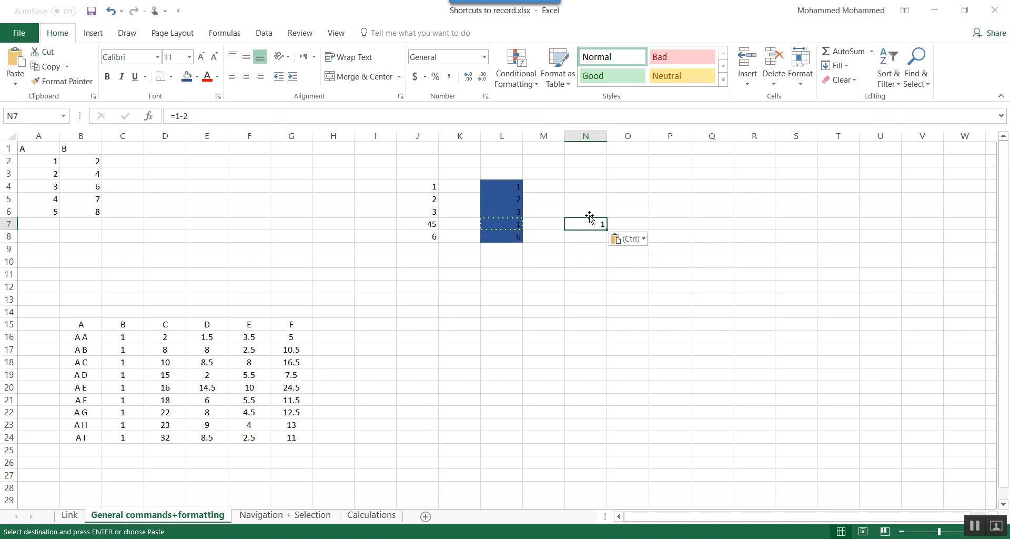
{"action": "left_click", "coordinate": [211, 115]}
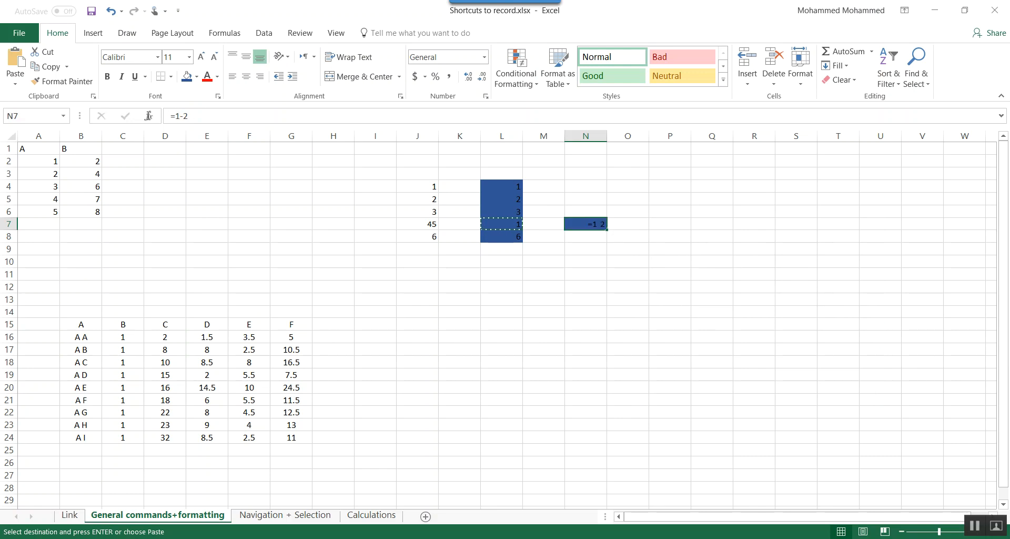
{"action": "key", "text": "Return"}
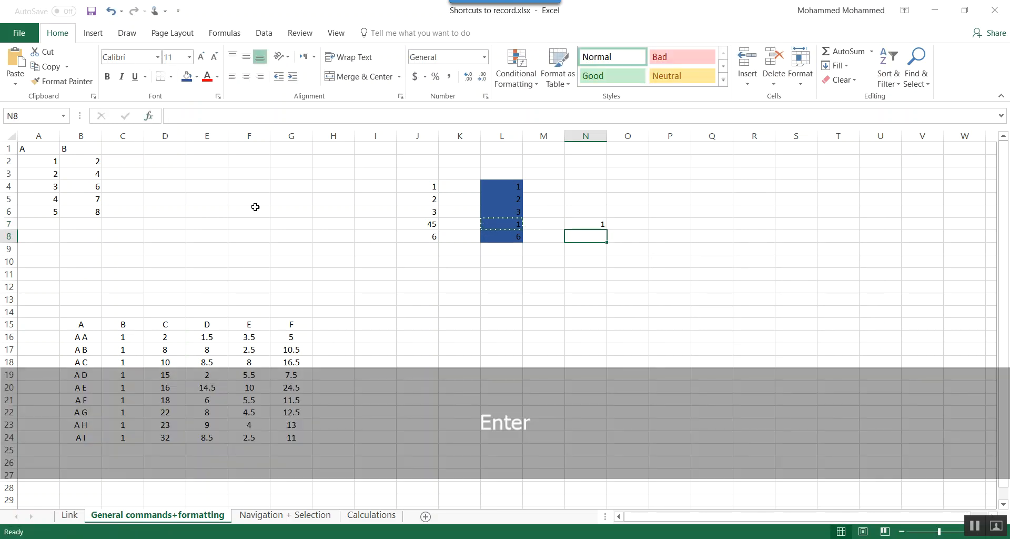
- Cut the value in cell J7 and paste it into cell J10
{"action": "left_click", "coordinate": [592, 222]}
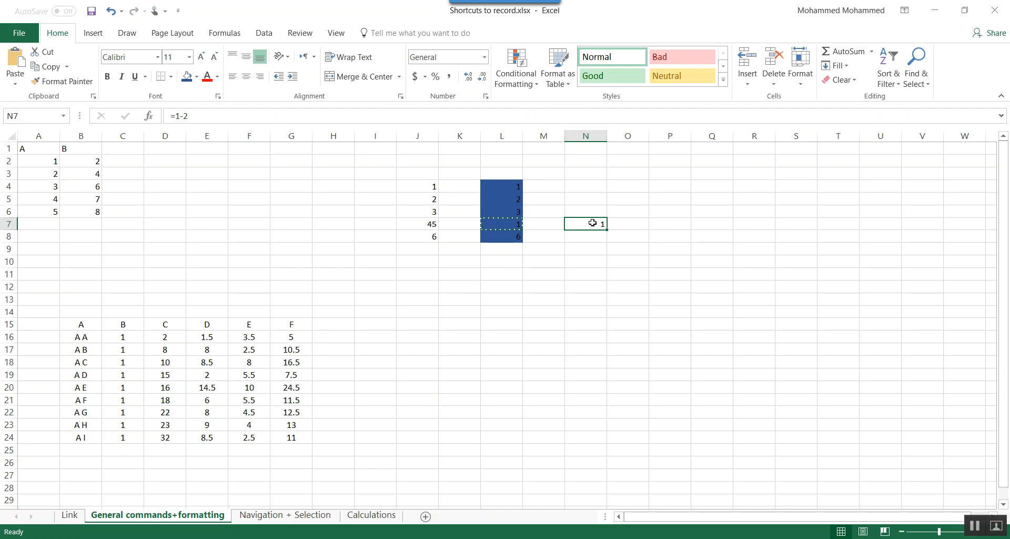
{"action": "key", "text": "Left"}
{"action": "key", "text": "Left"}
{"action": "key", "text": "Left"}
{"action": "key", "text": "Left"}
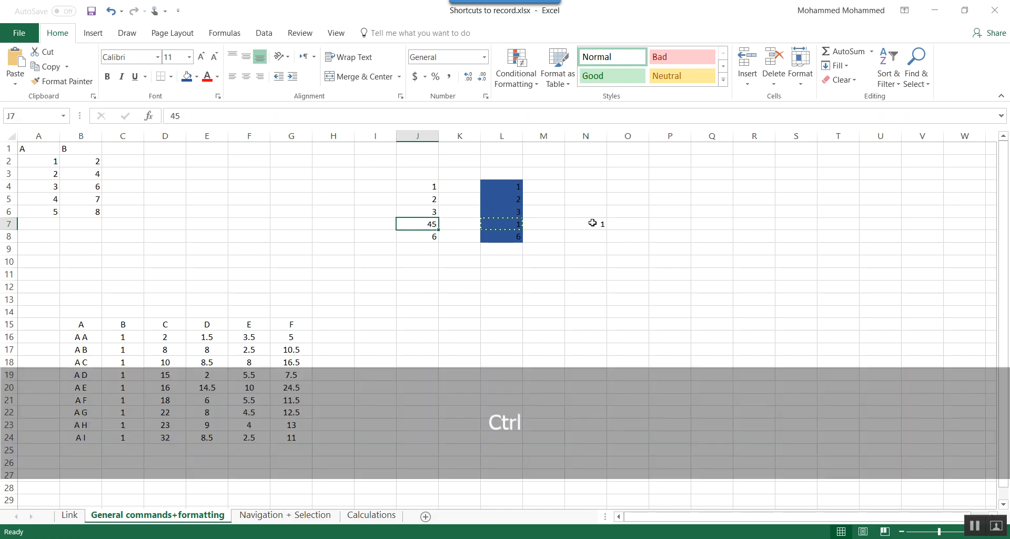
{"action": "key", "text": "ctrl+x"}
{"action": "key", "text": "Down"}
{"action": "key", "text": "Down"}
{"action": "key", "text": "Down"}
{"action": "key", "text": "ctrl+v"}
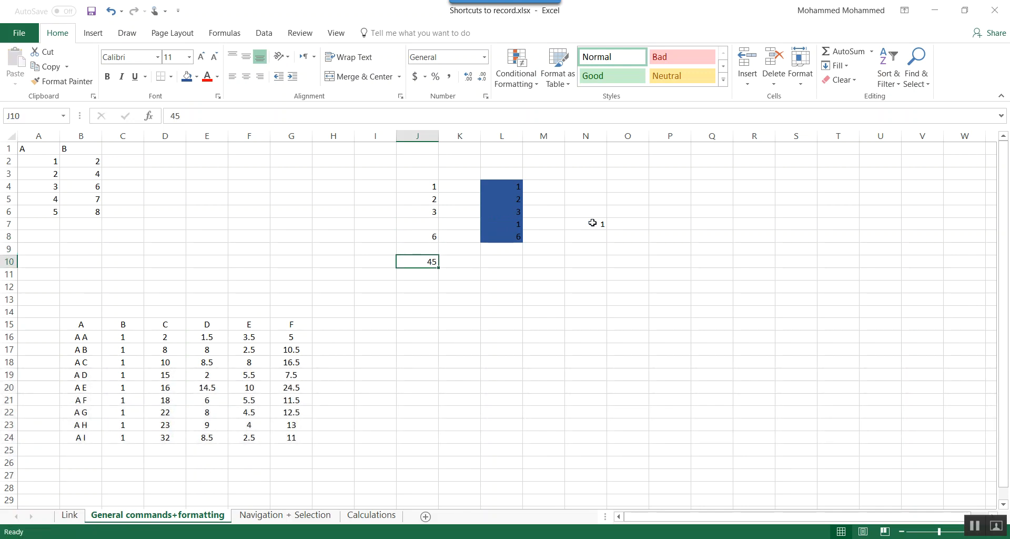
- Cut the value in cell J10 and paste it into cell L10
{"action": "key", "text": "shift+Delete"}
{"action": "key", "text": "Right"}
{"action": "key", "text": "Right"}
{"action": "key", "text": "ctrl+v"}
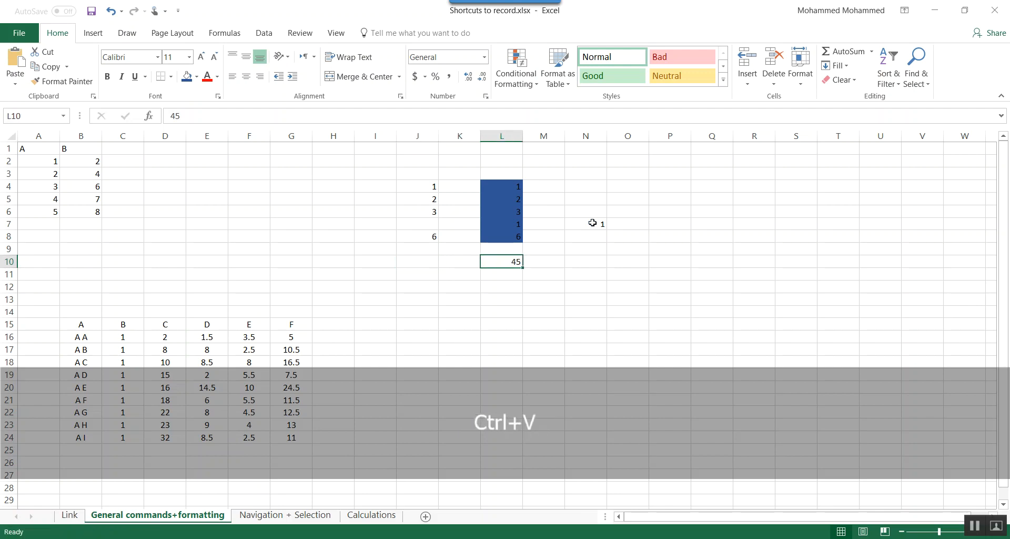
- Undo the move of the value from J10 to L10 and redo it
{"action": "key", "text": "Left"}
{"action": "key", "text": "Left"}
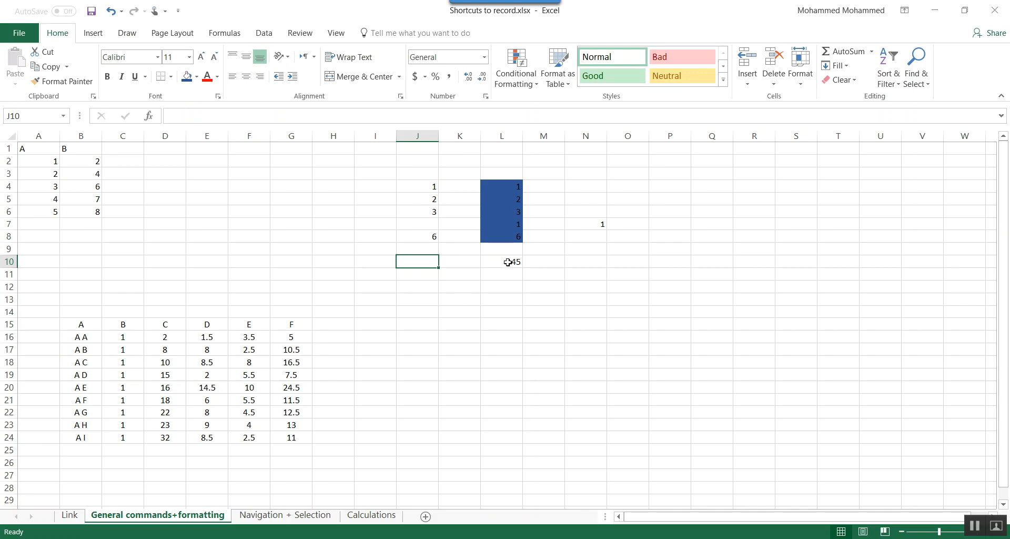
{"action": "key", "text": "ctrl"}
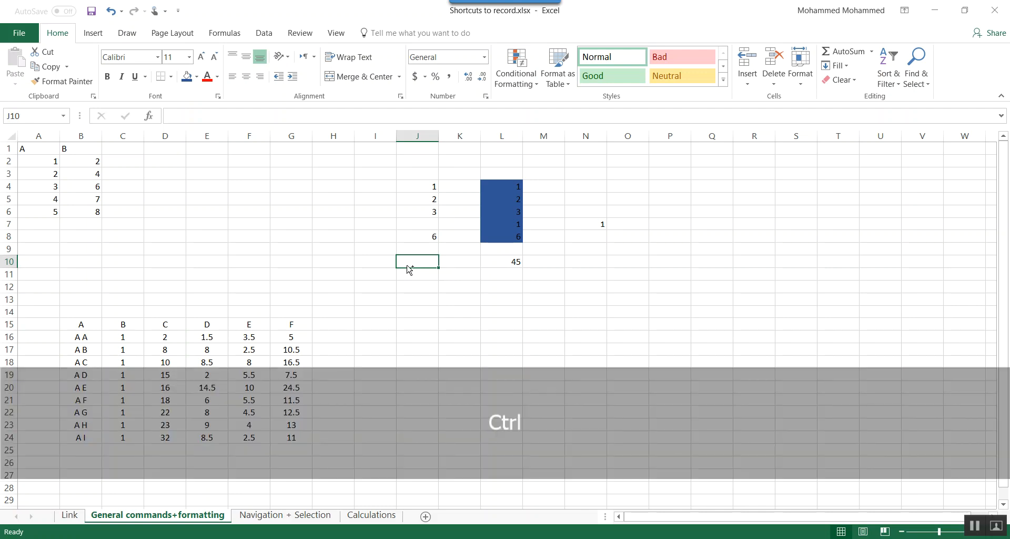
{"action": "key", "text": "ctrl+z"}
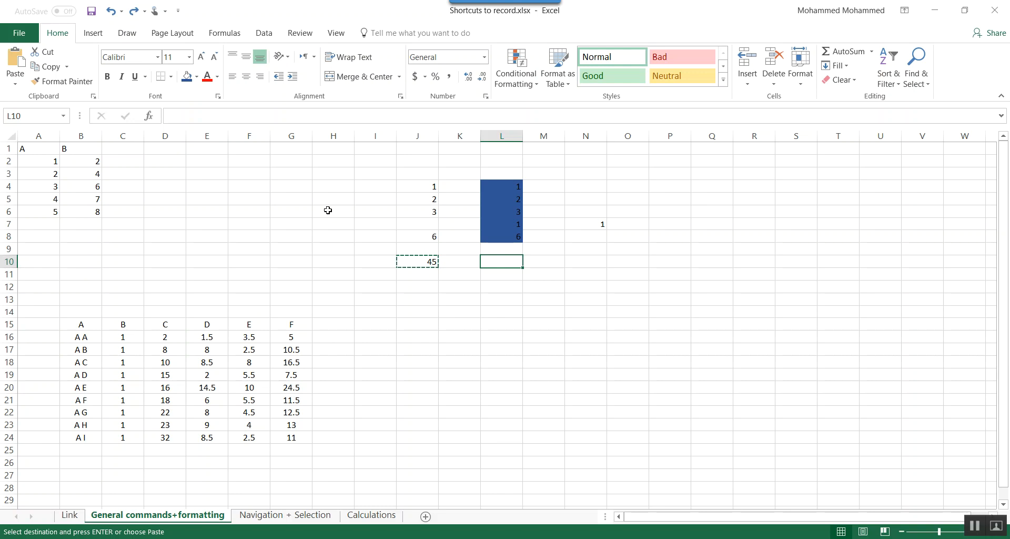
{"action": "key", "text": "ctrl+y"}
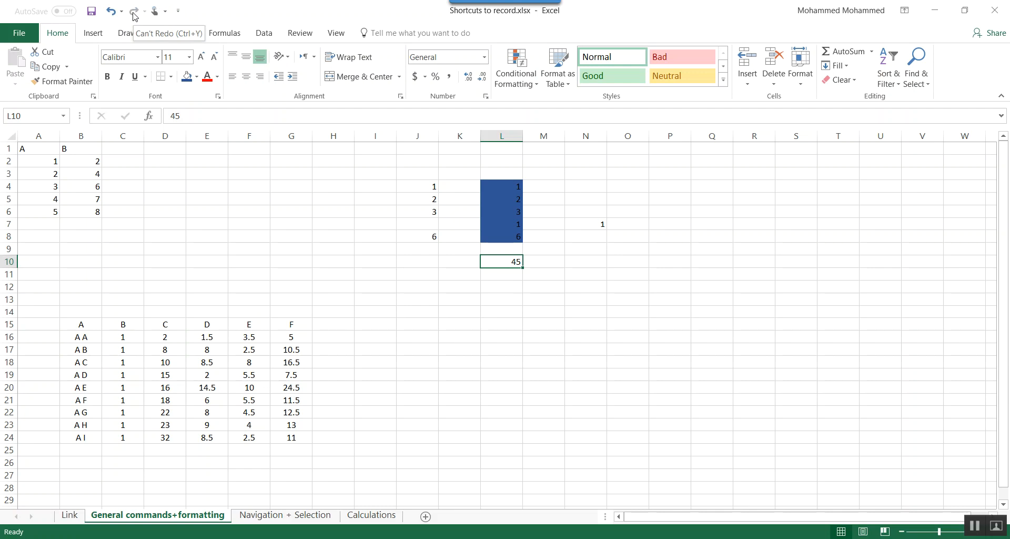
- Give cell L13 a dark blue fill and red font colour, and enter 321 in it
{"action": "left_click", "coordinate": [532, 284]}
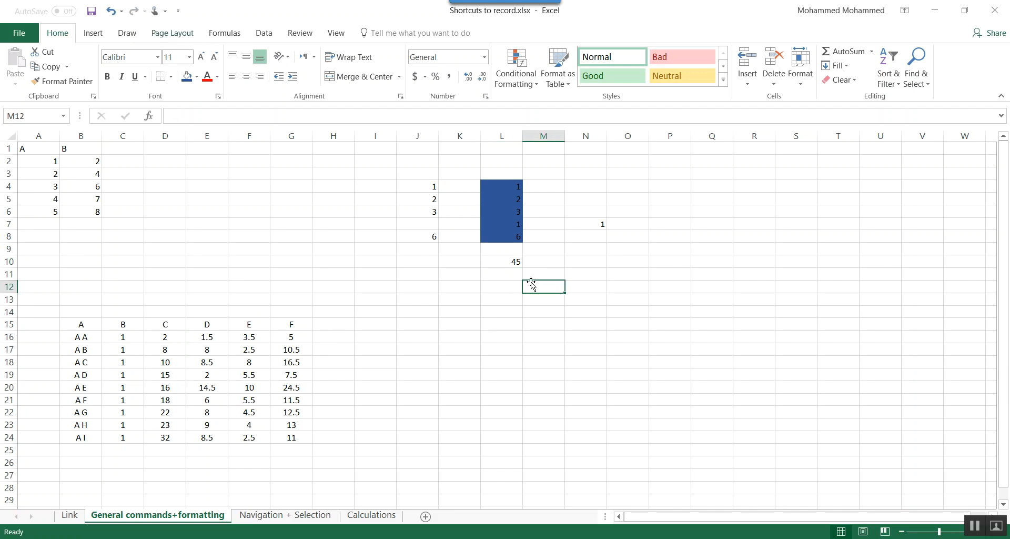
{"action": "key", "text": "Down"}
{"action": "key", "text": "Left"}
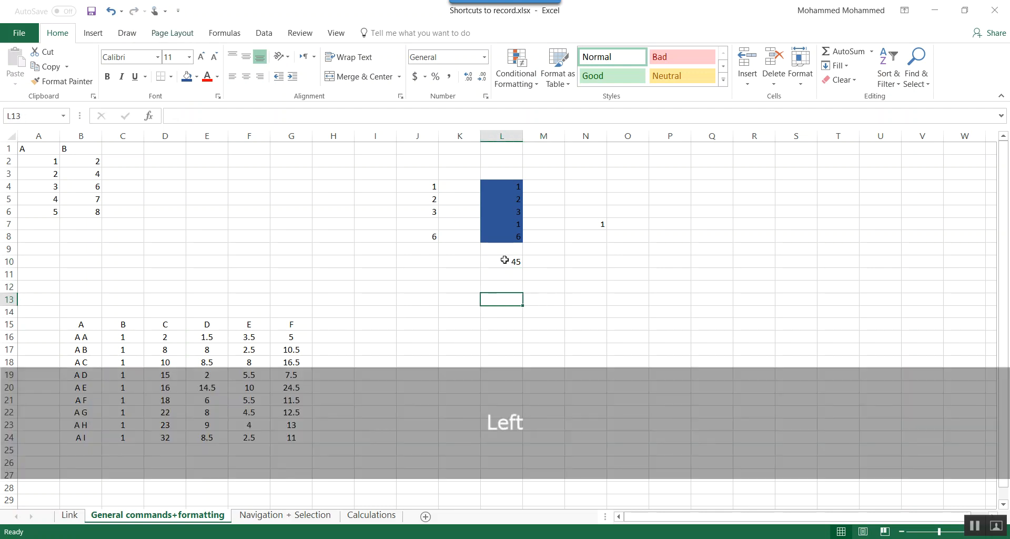
{"action": "left_click", "coordinate": [188, 78]}
{"action": "left_click", "coordinate": [207, 77]}
{"action": "type", "text": "321"}
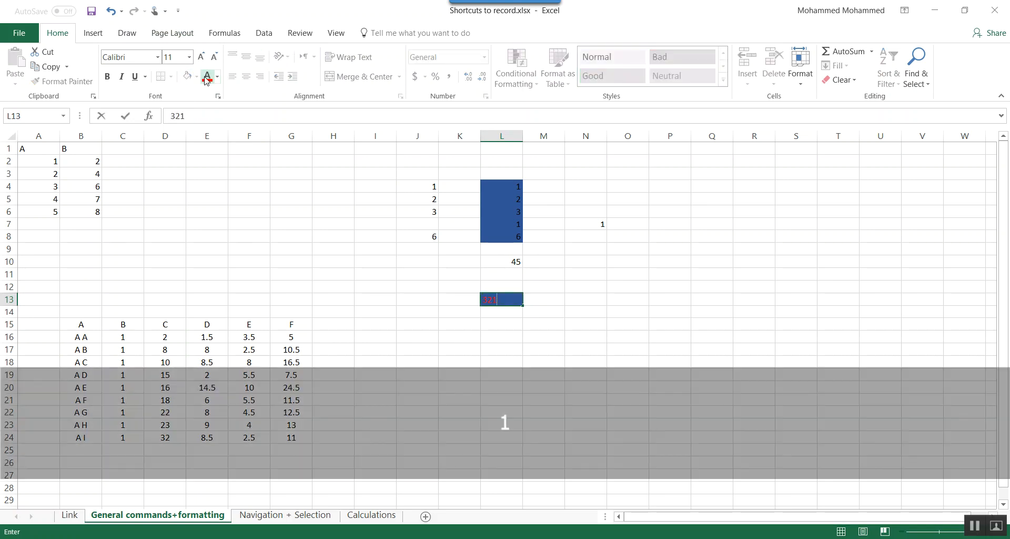
{"action": "key", "text": "Down"}
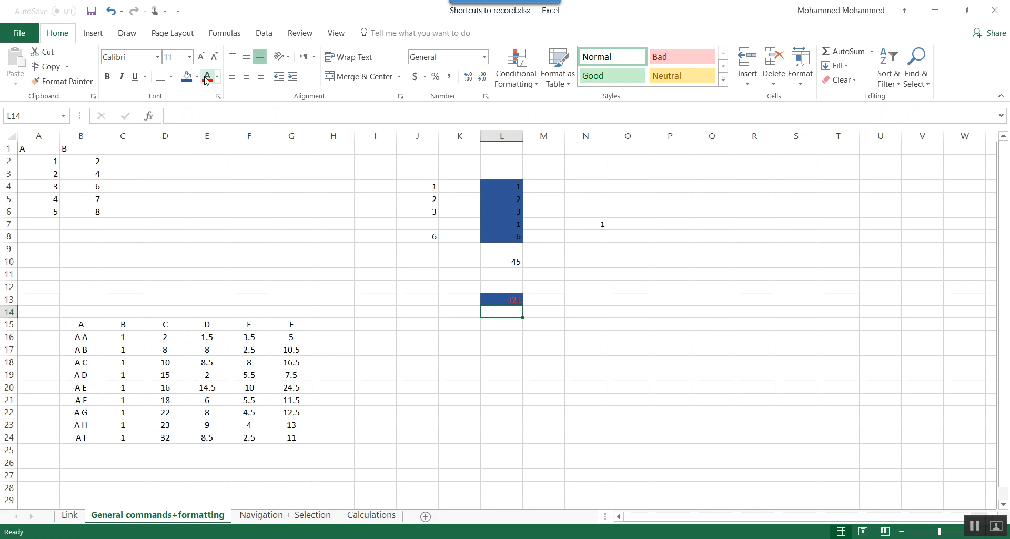
- Enter 132 in cell L14 and repeat the red font colour on it
{"action": "type", "text": "132"}
{"action": "key", "text": "Return"}
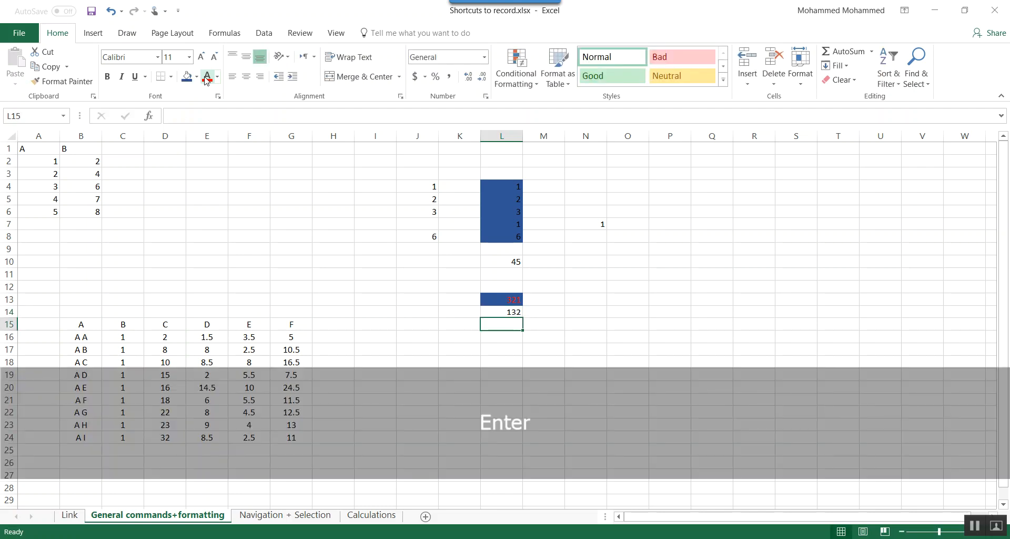
{"action": "key", "text": "Up"}
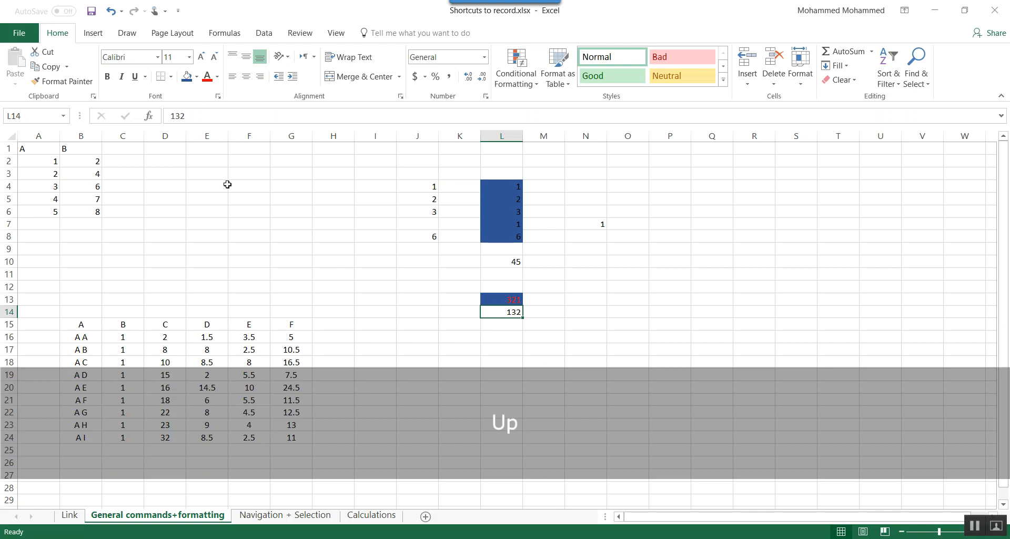
{"action": "key", "text": "F4"}
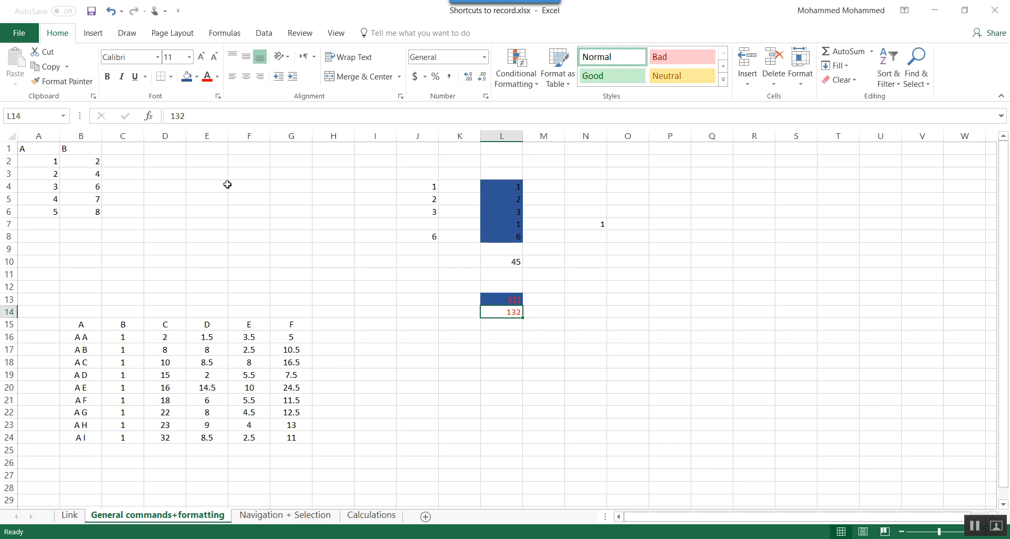
- Repeat the red font colour on cells L10 and J8
{"action": "key", "text": "Up"}
{"action": "key", "text": "Up"}
{"action": "key", "text": "Up"}
{"action": "key", "text": "Up"}
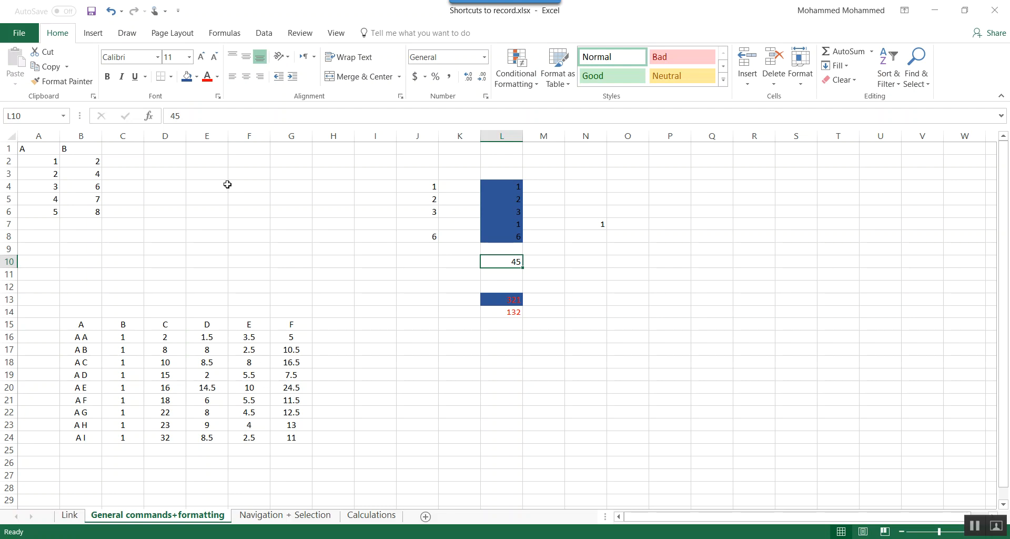
{"action": "key", "text": "F4"}
{"action": "key", "text": "Left"}
{"action": "key", "text": "Up"}
{"action": "key", "text": "Up"}
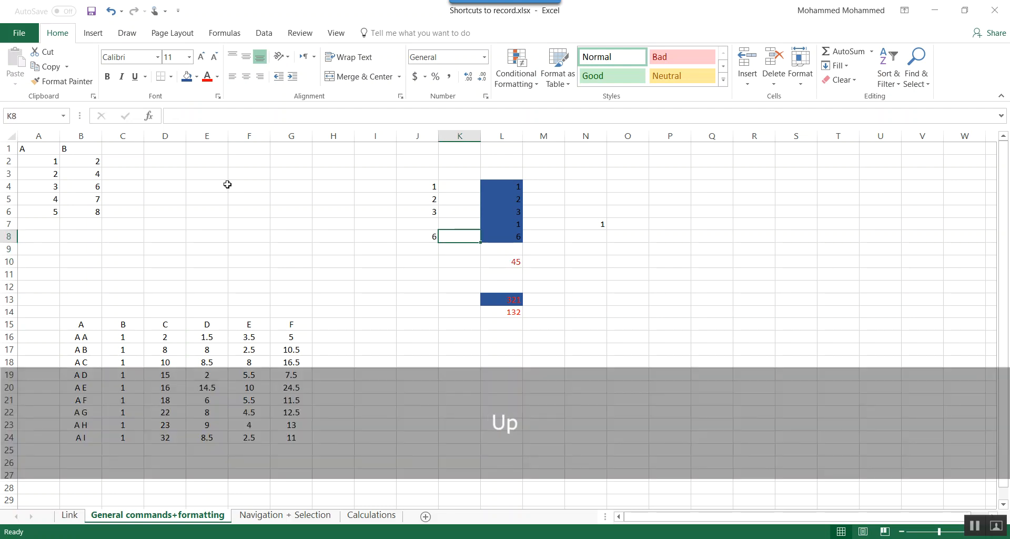
{"action": "key", "text": "Left"}
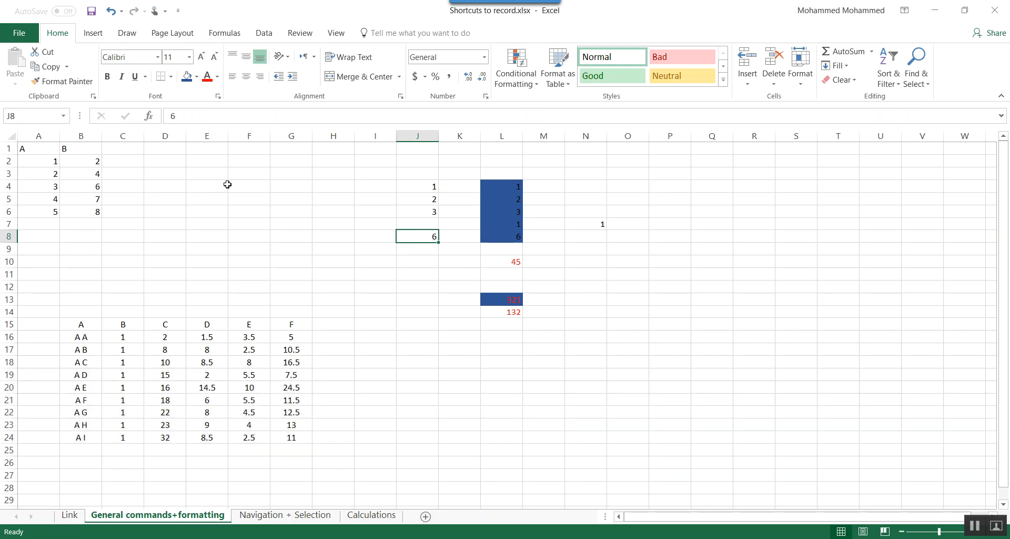
{"action": "key", "text": "ctrl+y"}
- Select cells J4:J6 and repeat the red font colour on them
{"action": "key", "text": "Up"}
{"action": "key", "text": "ctrl+Up"}
{"action": "key", "text": "Down"}
{"action": "key", "text": "ctrl+Down"}
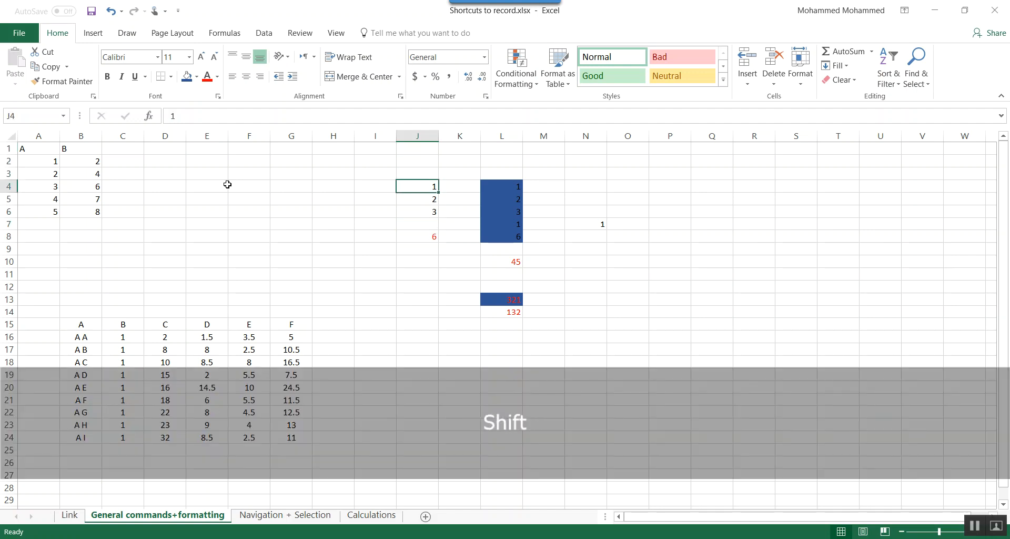
{"action": "key", "text": "shift+Down"}
{"action": "key", "text": "shift+Down"}
{"action": "key", "text": "F4"}
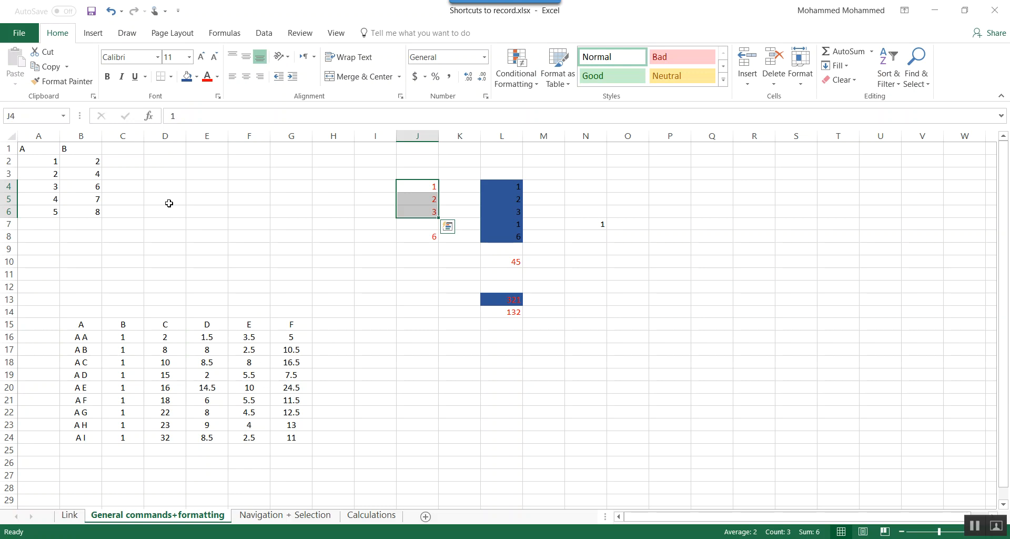
- Open the print settings and preview for the active sheet
{"action": "key", "text": "ctrl+p"}
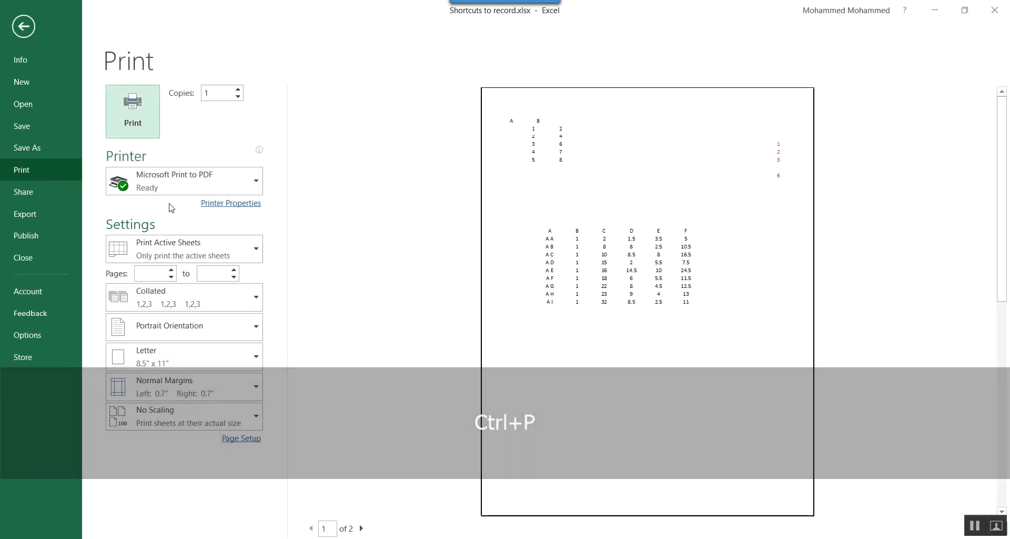
- Leave the print preview and view the Quick Analysis options for cells J4:J6
{"action": "key", "text": "Escape"}
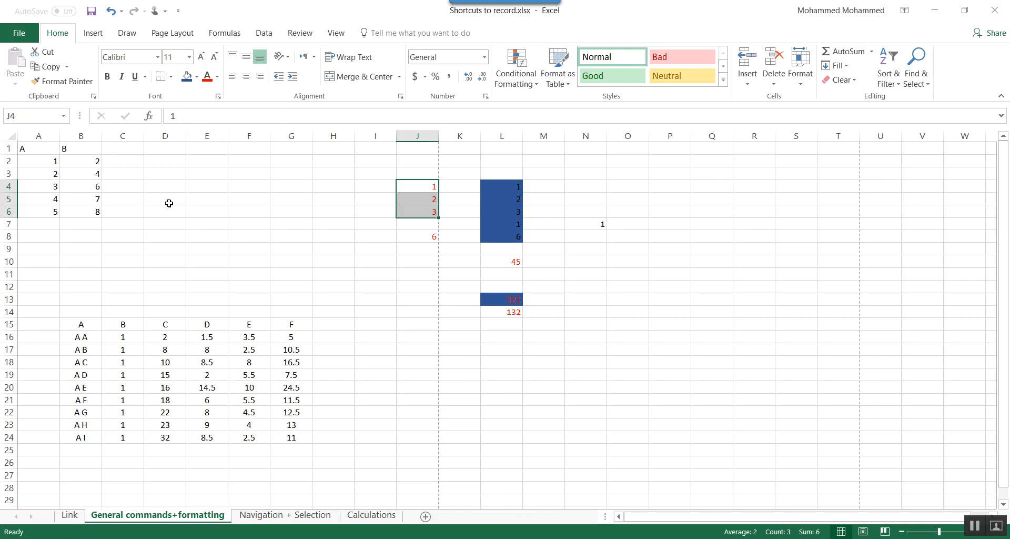
{"action": "key", "text": "ctrl+q"}
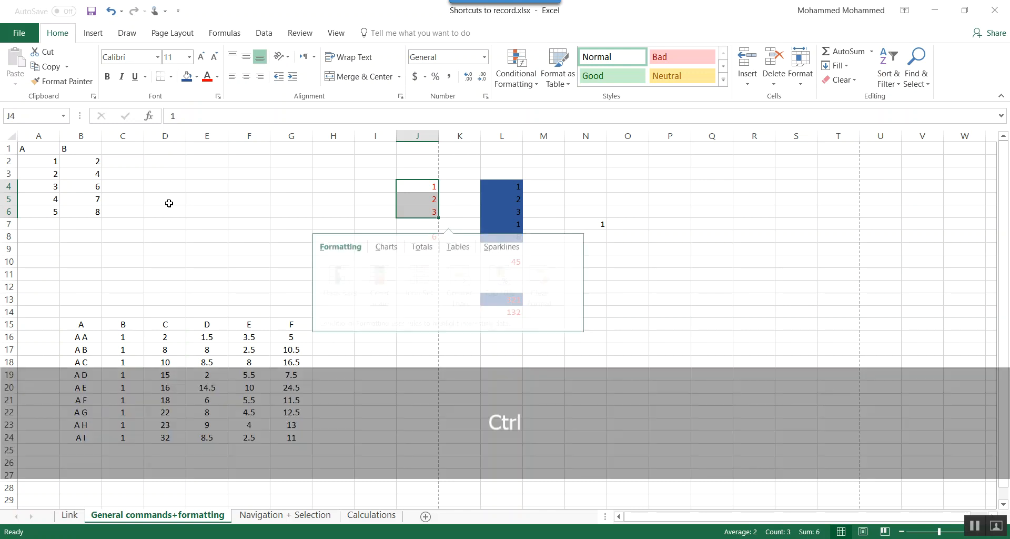
{"action": "key", "text": "Left"}
{"action": "key", "text": "Left"}
{"action": "key", "text": "Escape"}
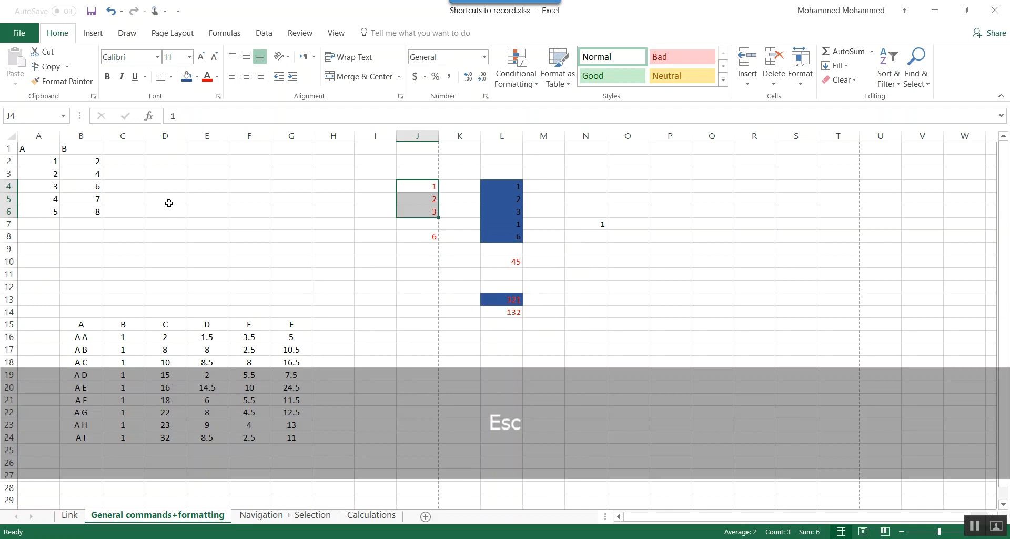
- Select the data range B15:G24, including its header row
{"action": "key", "text": "Left"}
{"action": "key", "text": "Left"}
{"action": "key", "text": "Left"}
{"action": "key", "text": "Down"}
{"action": "key", "text": "Down"}
{"action": "key", "text": "Down"}
{"action": "key", "text": "Down"}
{"action": "key", "text": "Down"}
{"action": "key", "text": "Down"}
{"action": "key", "text": "Down"}
{"action": "key", "text": "Down"}
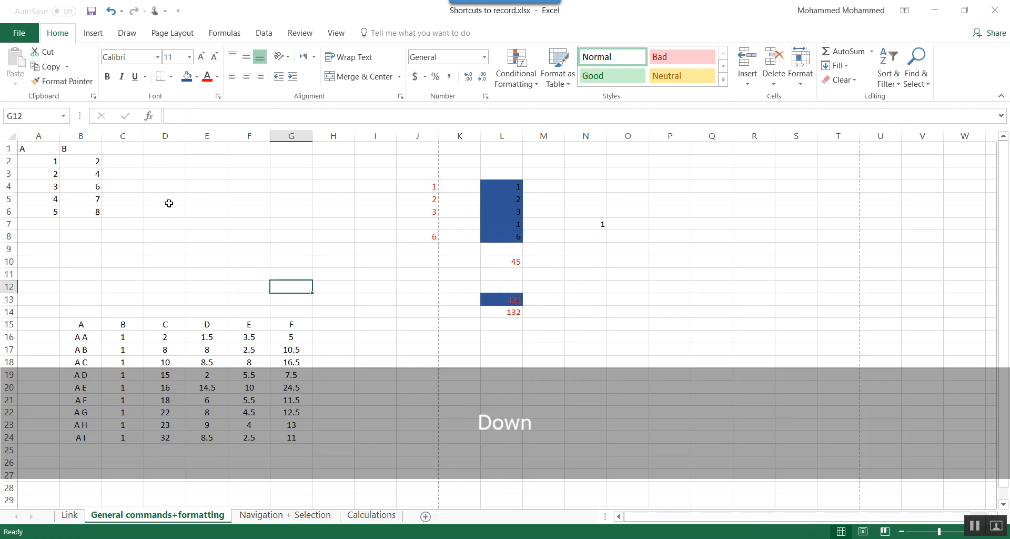
{"action": "key", "text": "Down"}
{"action": "key", "text": "Down"}
{"action": "key", "text": "Down"}
{"action": "key", "text": "Left"}
{"action": "key", "text": "Left"}
{"action": "key", "text": "Left"}
{"action": "key", "text": "Left"}
{"action": "key", "text": "Left"}
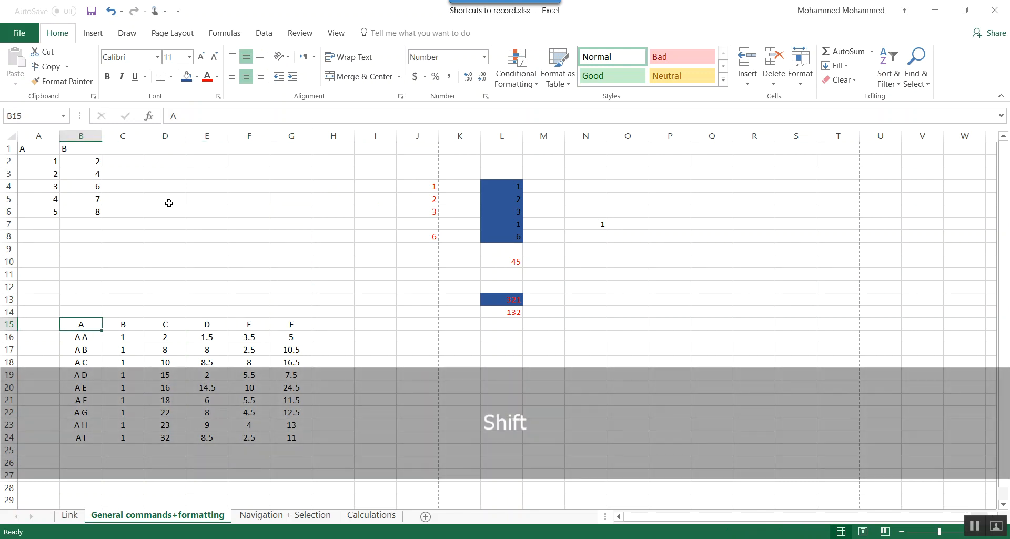
{"action": "key", "text": "ctrl+shift+Right"}
{"action": "key", "text": "ctrl+shift+Down"}
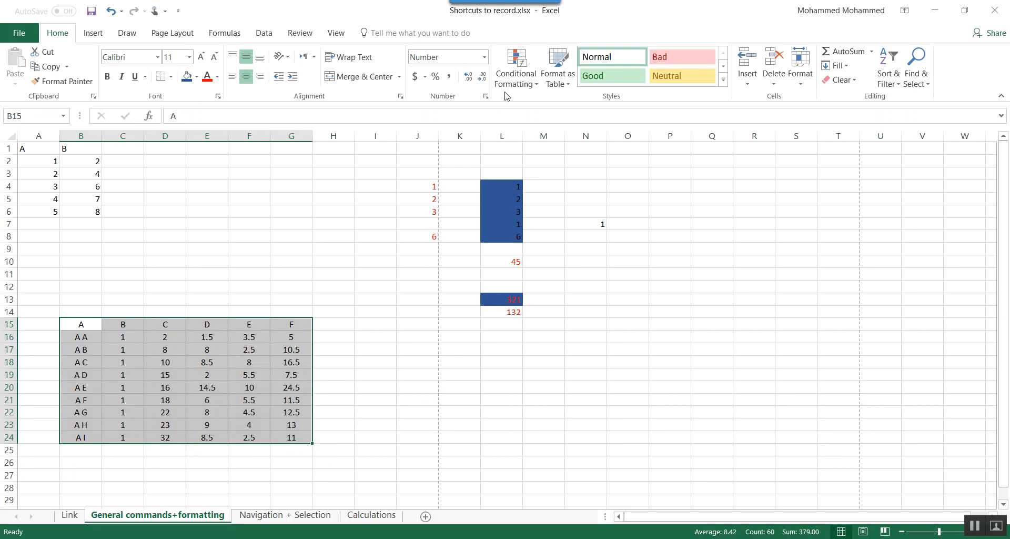
- Format the range B15:G24 as a table with headers, using the gray style in the first Medium row
{"action": "left_click", "coordinate": [560, 74]}
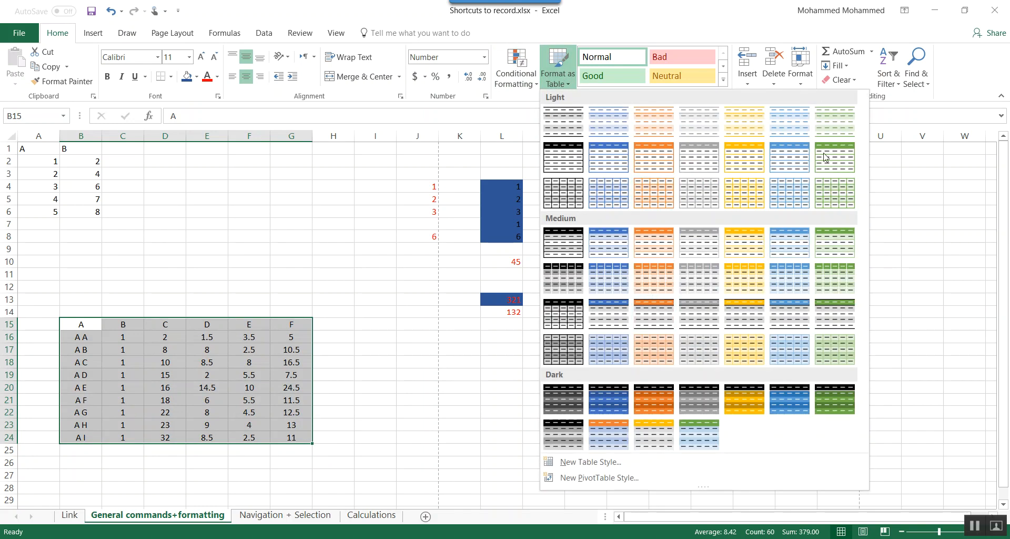
{"action": "left_click", "coordinate": [705, 246]}
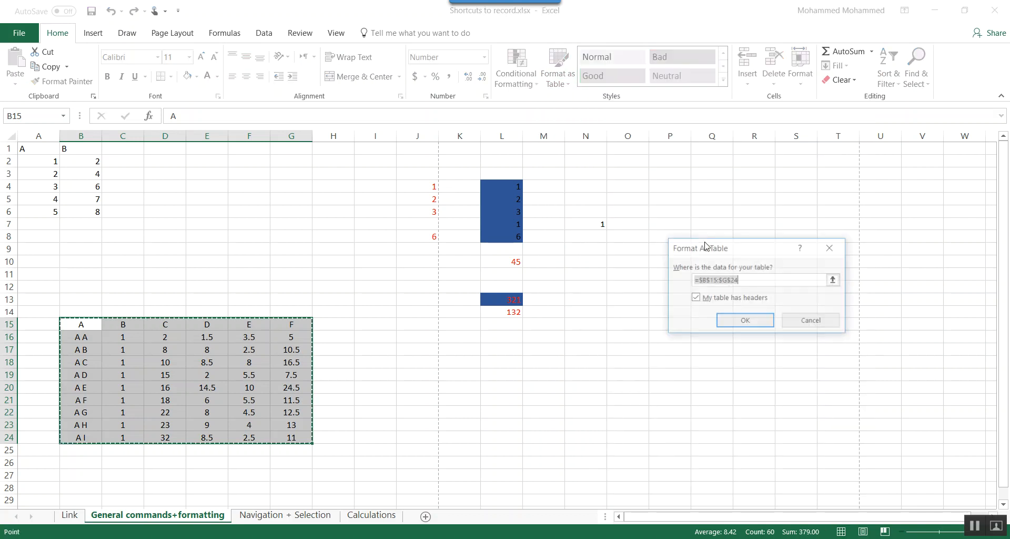
{"action": "left_click", "coordinate": [738, 323]}
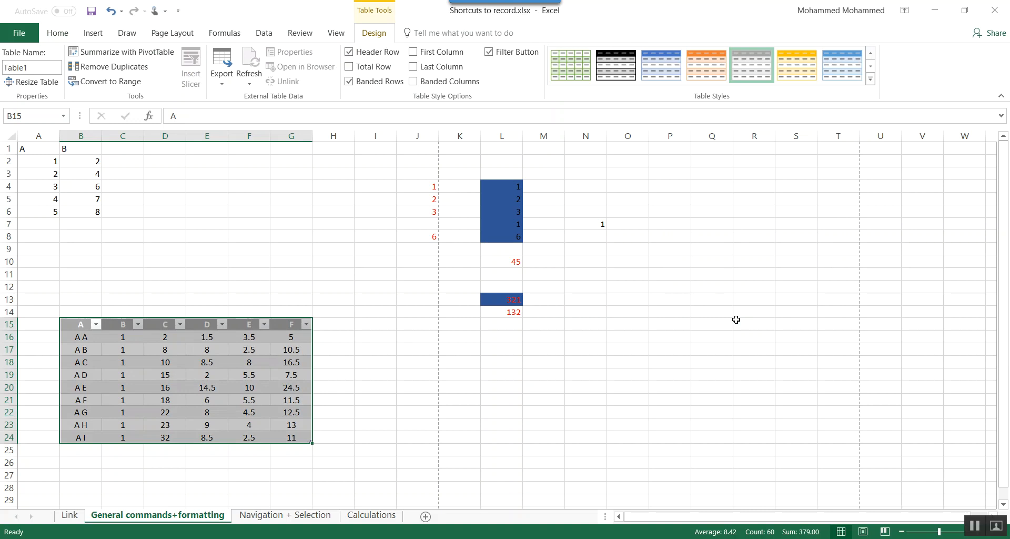
- Undo the gray table formatting on B15:G24
{"action": "left_click", "coordinate": [251, 373]}
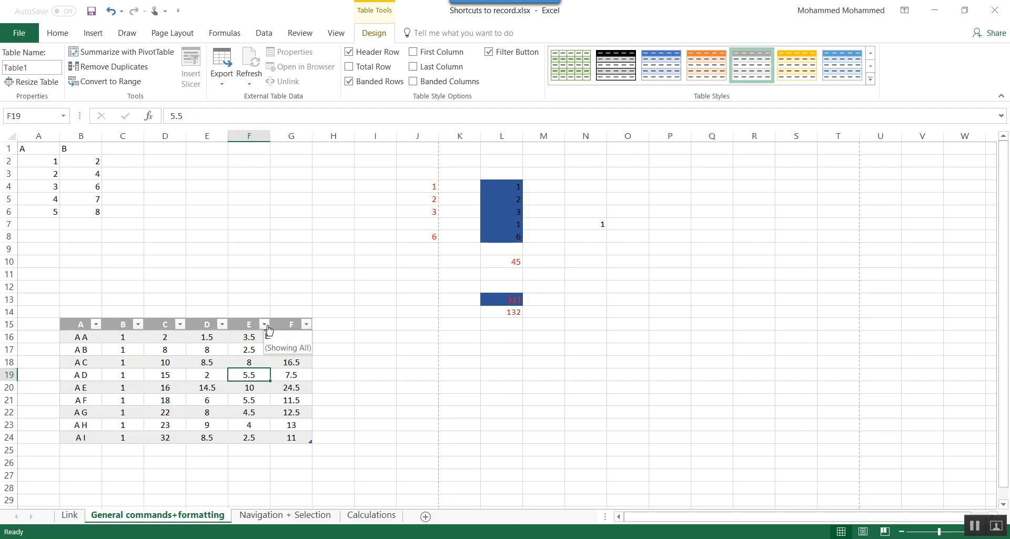
{"action": "type", "text": "z"}
{"action": "key", "text": "Escape"}
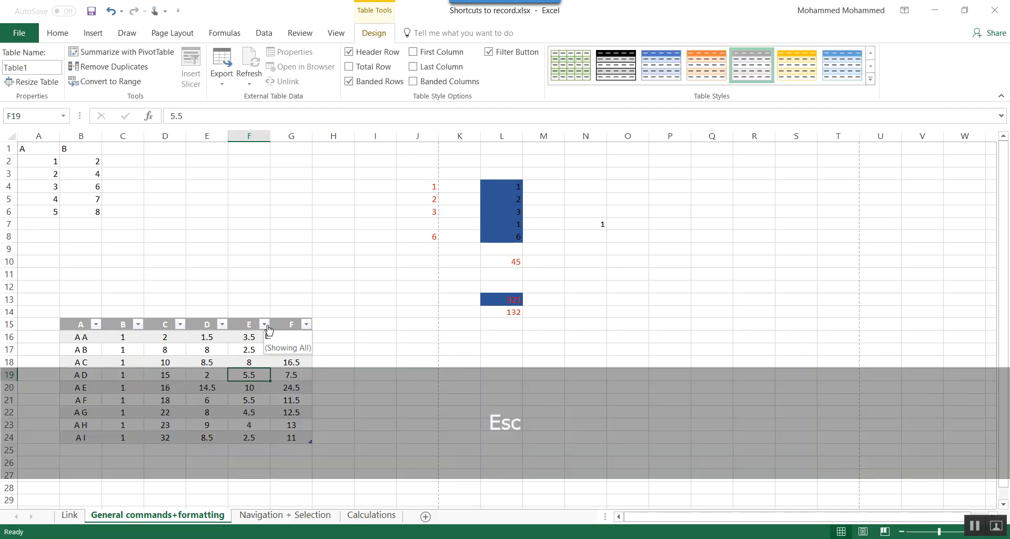
{"action": "key", "text": "ctrl+z"}
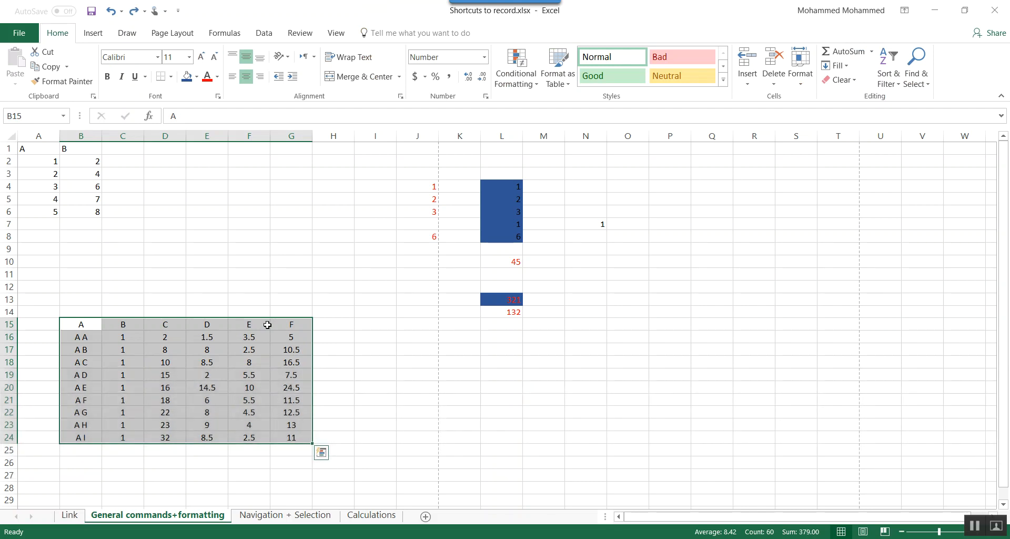
- Create a default-style table with headers from B15:G24 twice, undoing it each time
{"action": "key", "text": "ctrl+t"}
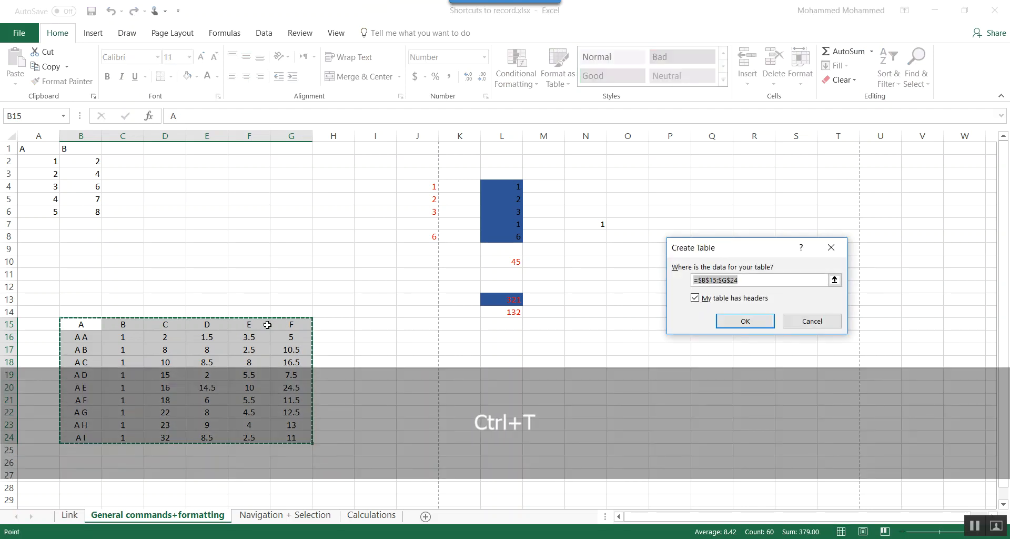
{"action": "key", "text": "Return"}
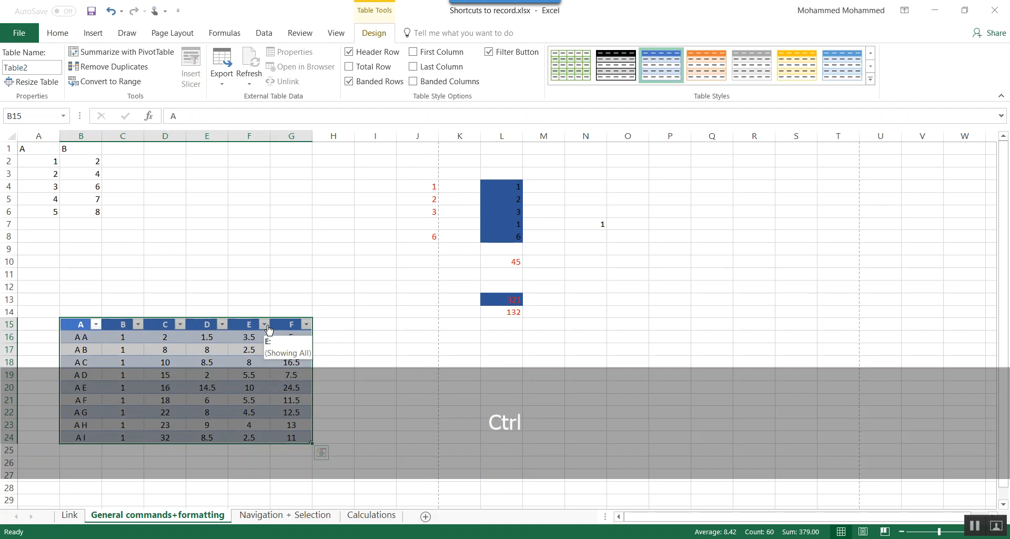
{"action": "key", "text": "ctrl+z"}
{"action": "key", "text": "ctrl+l"}
{"action": "key", "text": "Return"}
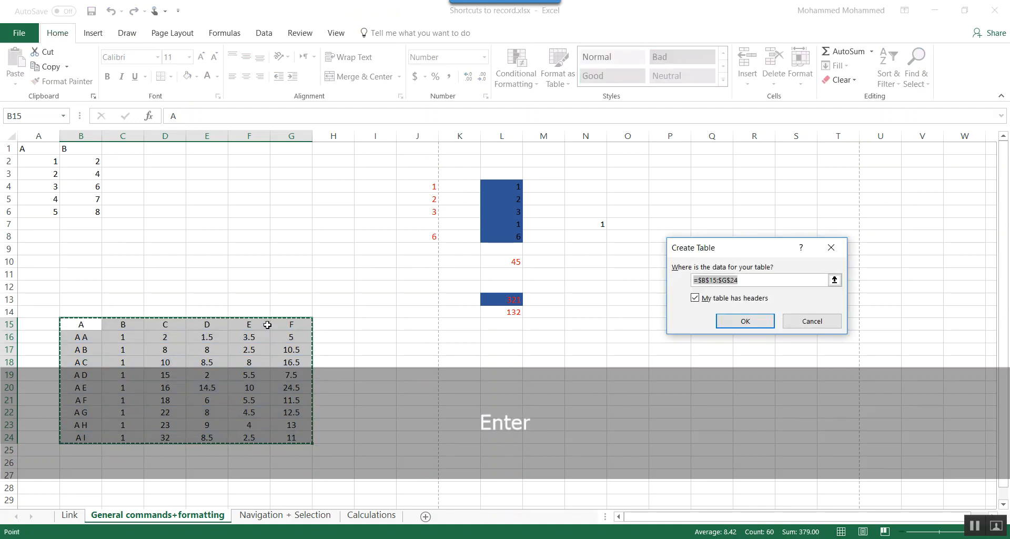
{"action": "key", "text": "ctrl+z"}
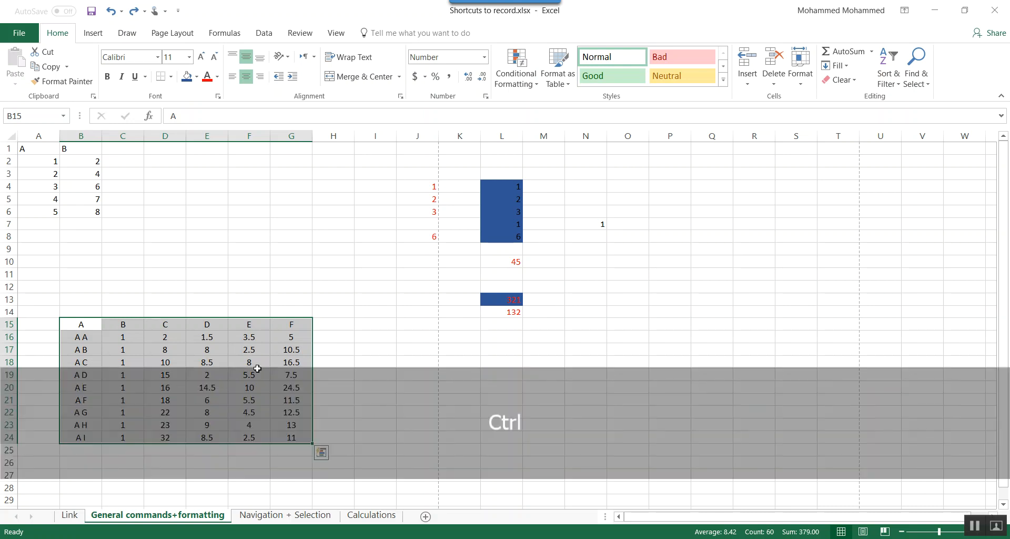
- Add filter buttons to the headers of B15:G24 and briefly open the filter list of header A
{"action": "key", "text": "ctrl+alt+l"}
{"action": "key", "text": "ctrl+shift+l"}
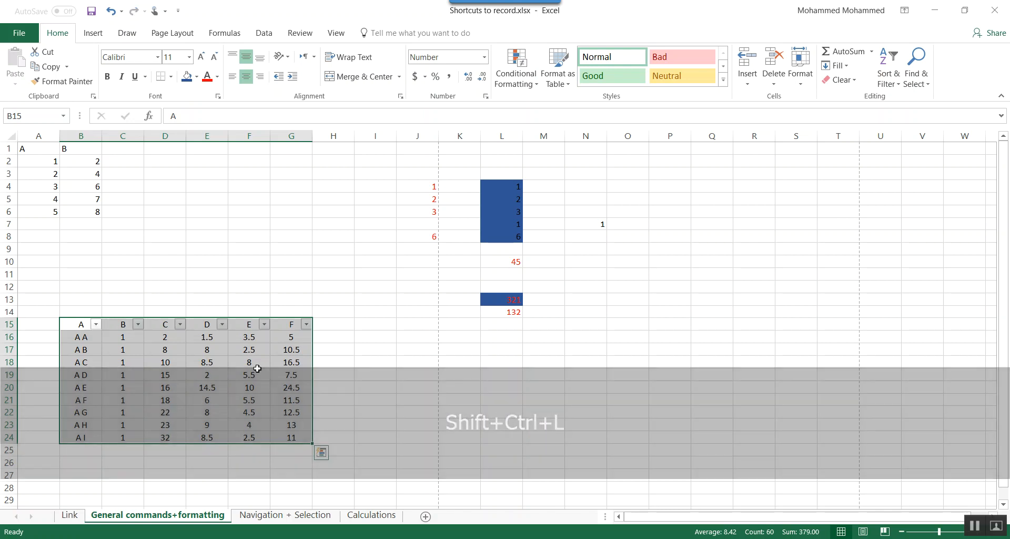
{"action": "key", "text": "Right"}
{"action": "key", "text": "Right"}
{"action": "key", "text": "Right"}
{"action": "key", "text": "Right"}
{"action": "key", "text": "Right"}
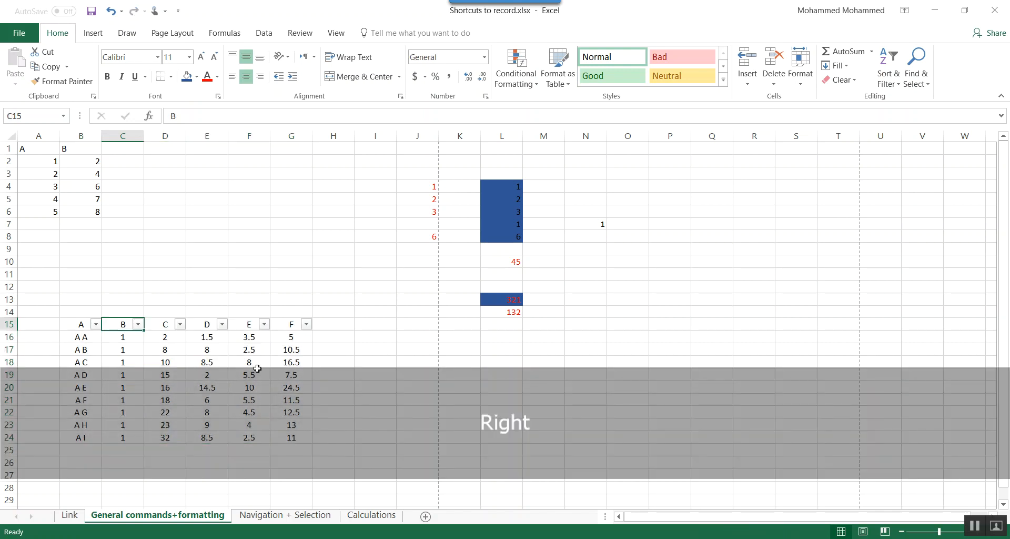
{"action": "key", "text": "Left"}
{"action": "key", "text": "Left"}
{"action": "key", "text": "Left"}
{"action": "key", "text": "Left"}
{"action": "key", "text": "Left"}
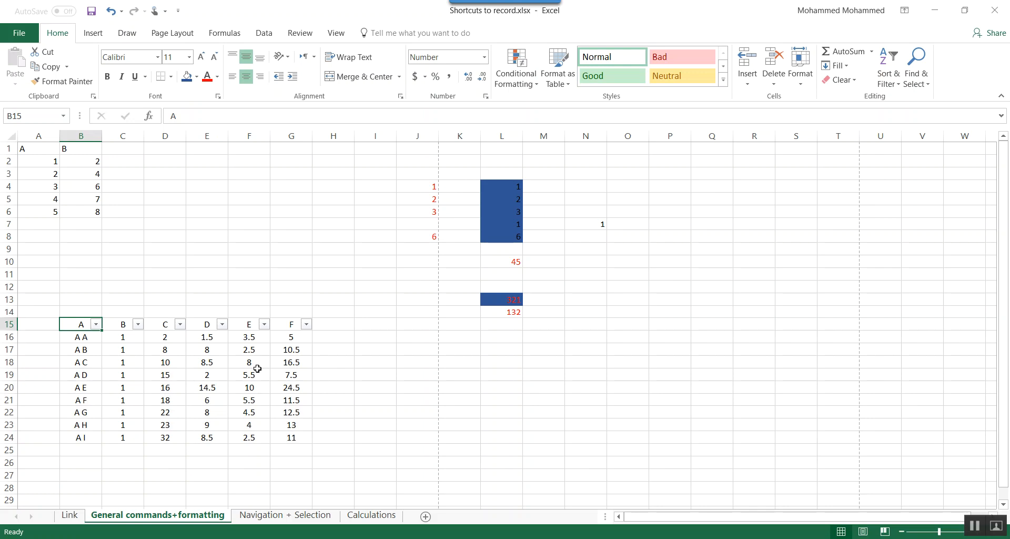
{"action": "left_click", "coordinate": [96, 325]}
{"action": "left_click", "coordinate": [96, 324]}
- Open the filter options for header D in cell E15 and go through their entries
{"action": "key", "text": "Right"}
{"action": "key", "text": "Right"}
{"action": "key", "text": "Right"}
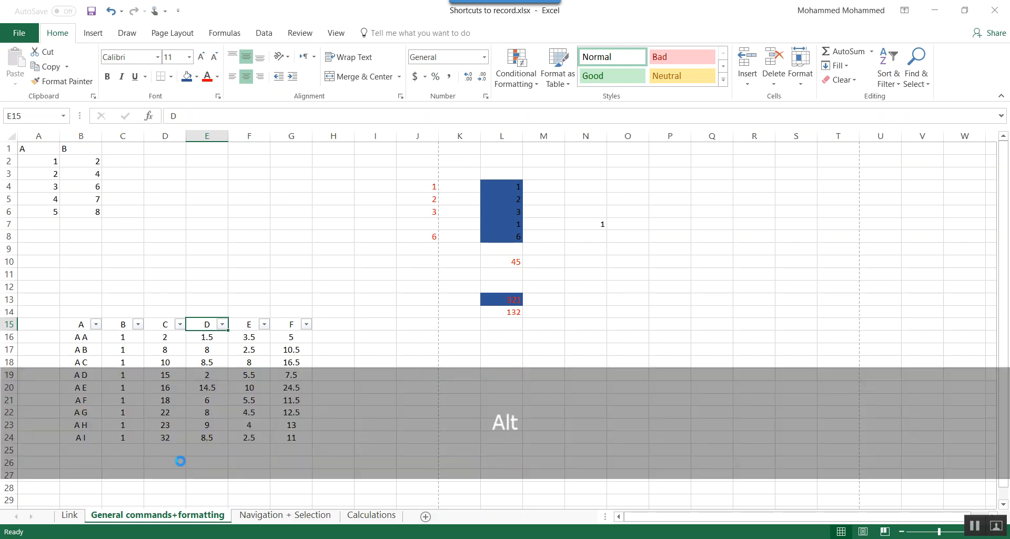
{"action": "key", "text": "alt+Down"}
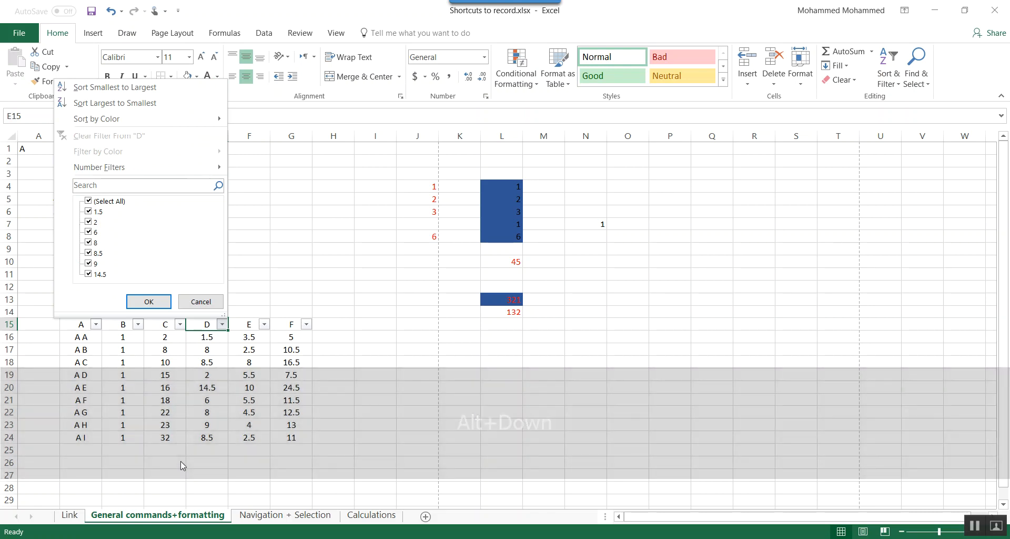
{"action": "key", "text": "Down"}
{"action": "key", "text": "Down"}
{"action": "key", "text": "Down"}
{"action": "key", "text": "Down"}
{"action": "key", "text": "Down"}
{"action": "key", "text": "Down"}
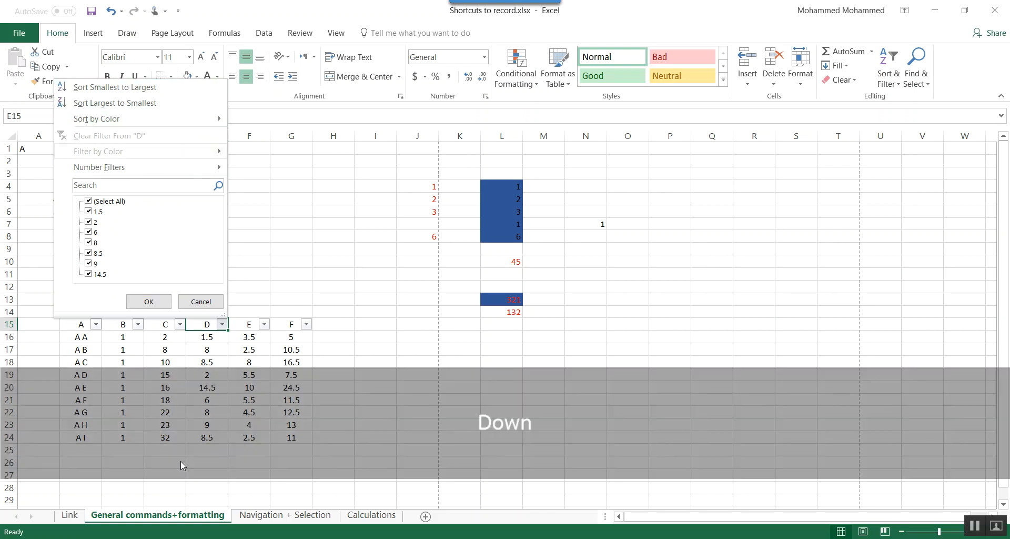
{"action": "key", "text": "Down"}
{"action": "key", "text": "Down"}
{"action": "key", "text": "Down"}
{"action": "key", "text": "Up"}
{"action": "key", "text": "Up"}
{"action": "key", "text": "Up"}
{"action": "key", "text": "Up"}
{"action": "key", "text": "Up"}
{"action": "key", "text": "Up"}
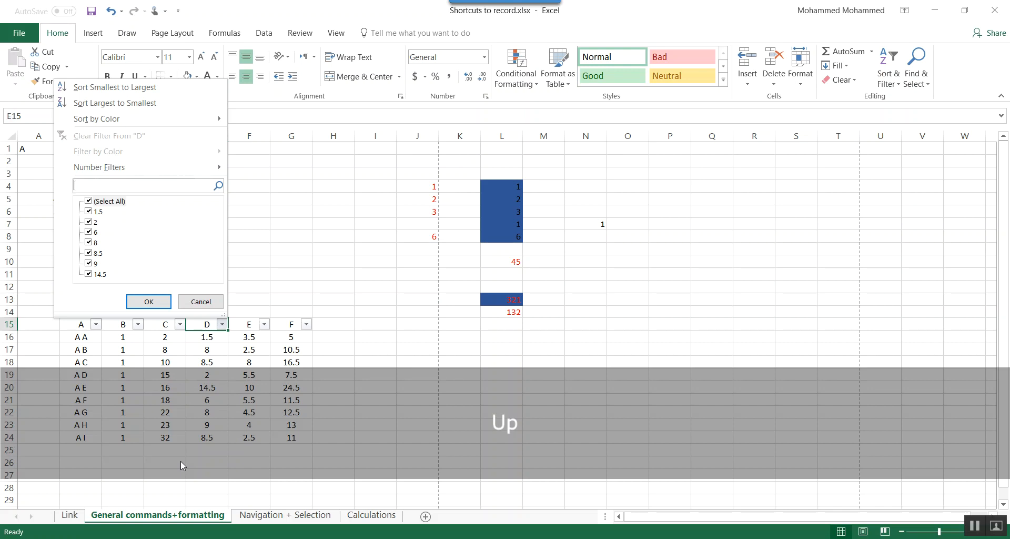
- Filter the data by header D to show only the values 9 and 14.5
{"action": "key", "text": "Down"}
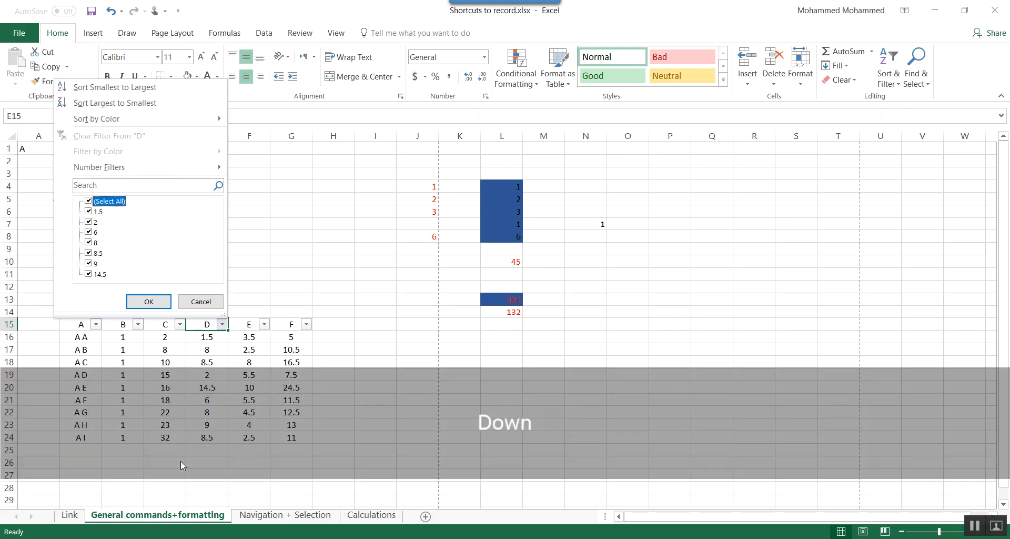
{"action": "key", "text": "Down"}
{"action": "key", "text": "space"}
{"action": "key", "text": "Up"}
{"action": "key", "text": "Down"}
{"action": "key", "text": "Down"}
{"action": "key", "text": "space"}
{"action": "key", "text": "Down"}
{"action": "key", "text": "space"}
{"action": "key", "text": "Down"}
{"action": "key", "text": "space"}
{"action": "key", "text": "Down"}
{"action": "key", "text": "space"}
{"action": "key", "text": "Up"}
{"action": "key", "text": "Up"}
{"action": "key", "text": "Return"}
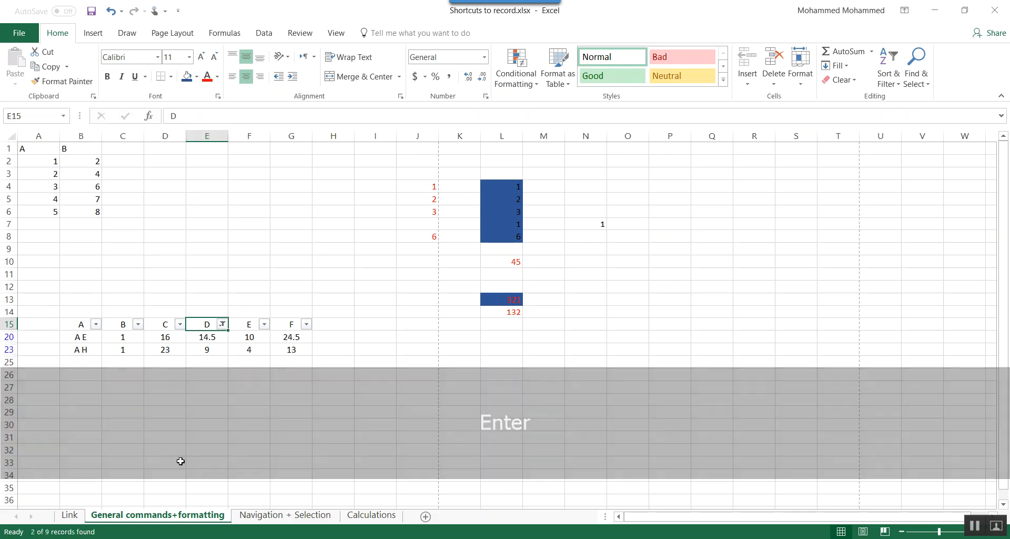
- Show all rows again by reselecting every value in the filter of header D
{"action": "key", "text": "alt+Down"}
{"action": "key", "text": "Down"}
{"action": "key", "text": "Down"}
{"action": "key", "text": "Down"}
{"action": "key", "text": "Down"}
{"action": "key", "text": "Down"}
{"action": "key", "text": "Down"}
{"action": "key", "text": "Down"}
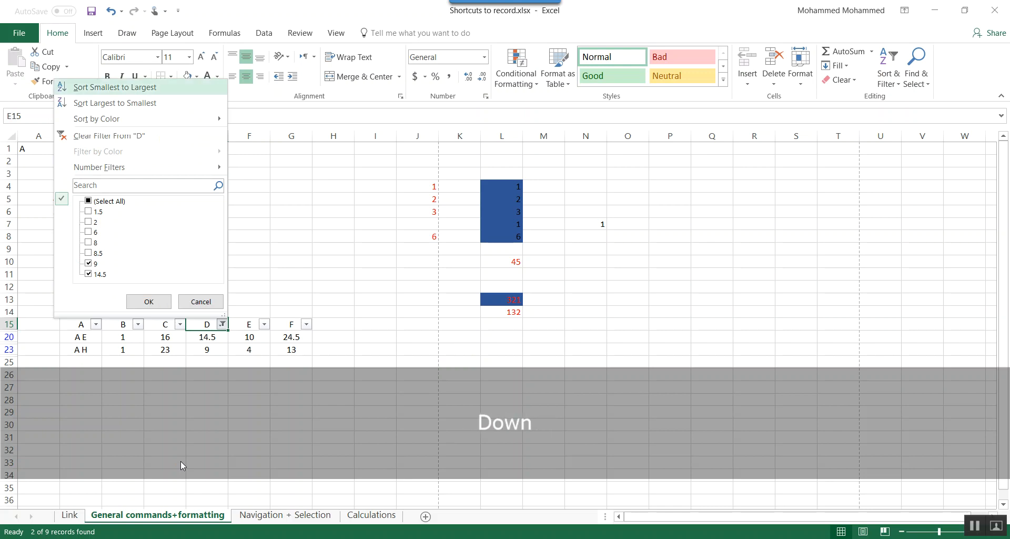
{"action": "key", "text": "space"}
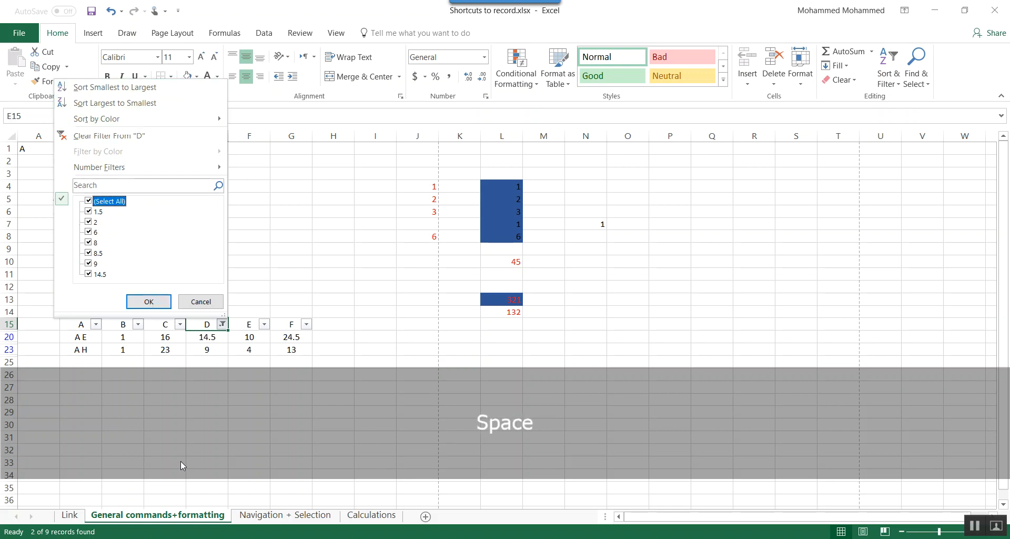
{"action": "key", "text": "Return"}
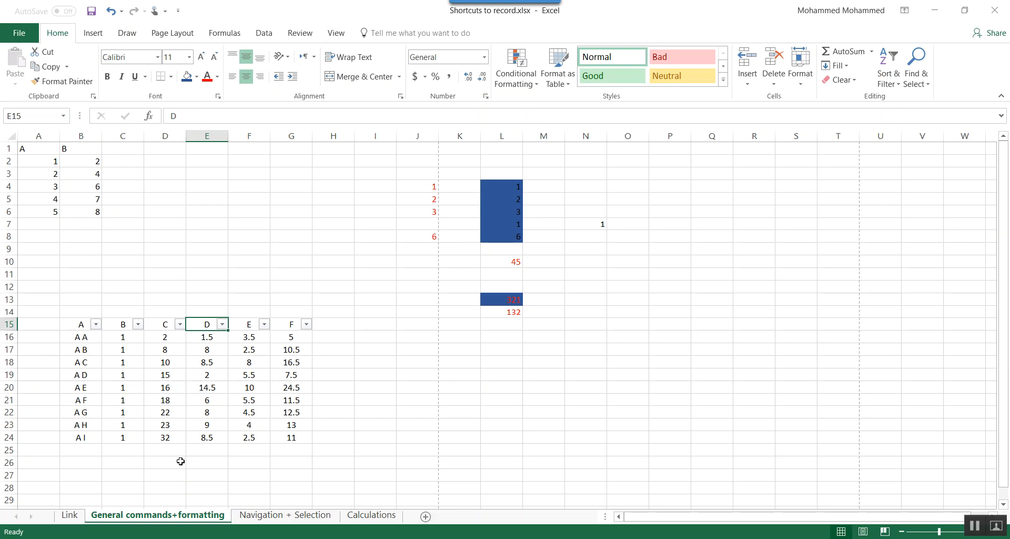
- Save the workbook under its existing name
{"action": "key", "text": "ctrl+s"}
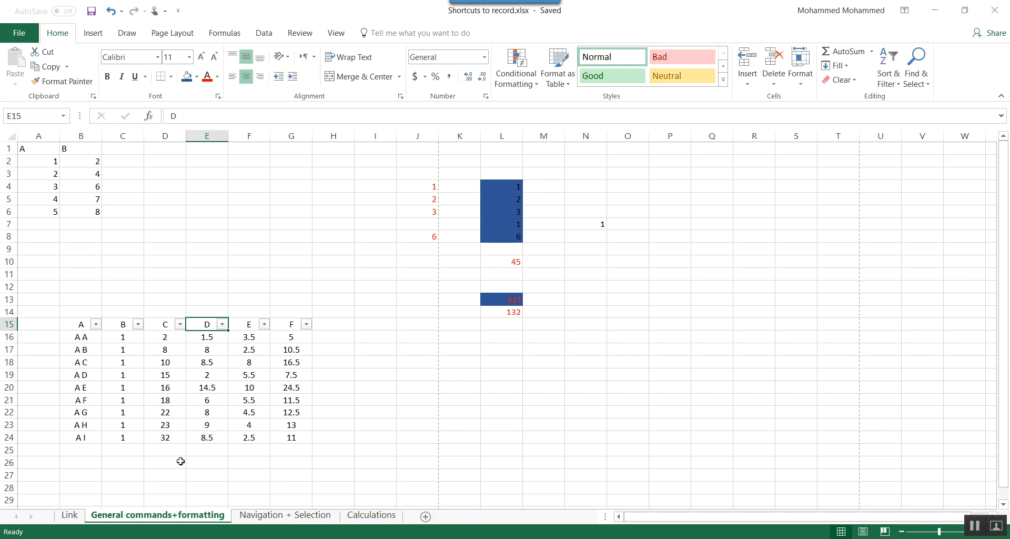
{"action": "key", "text": "shift"}
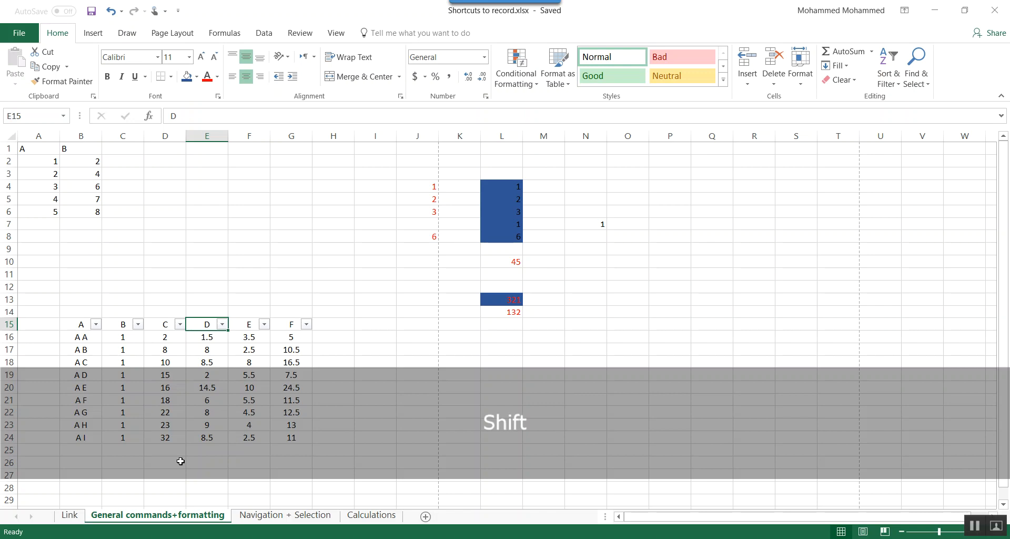
{"action": "key", "text": "shift+alt+F2"}
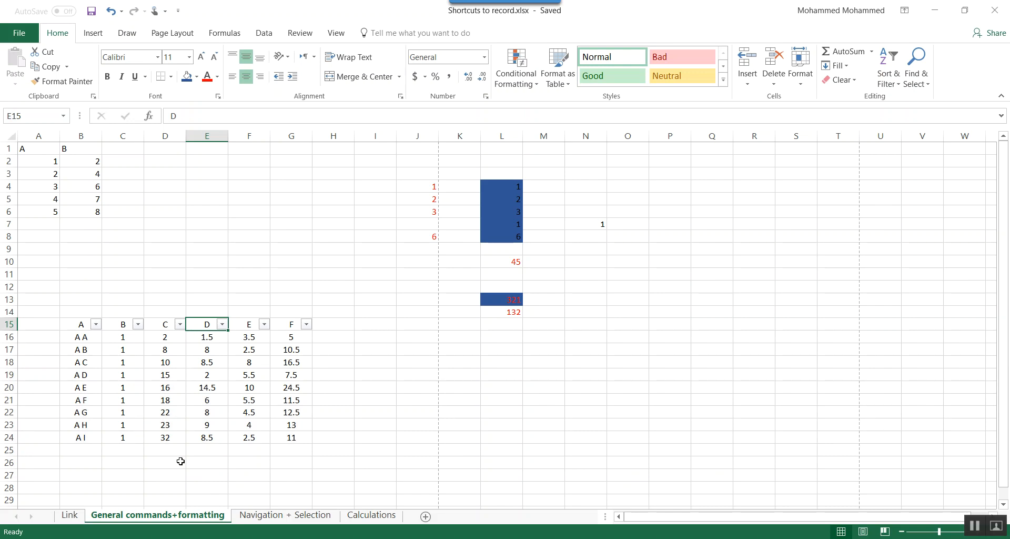
{"action": "key", "text": "ctrl+shift+s"}
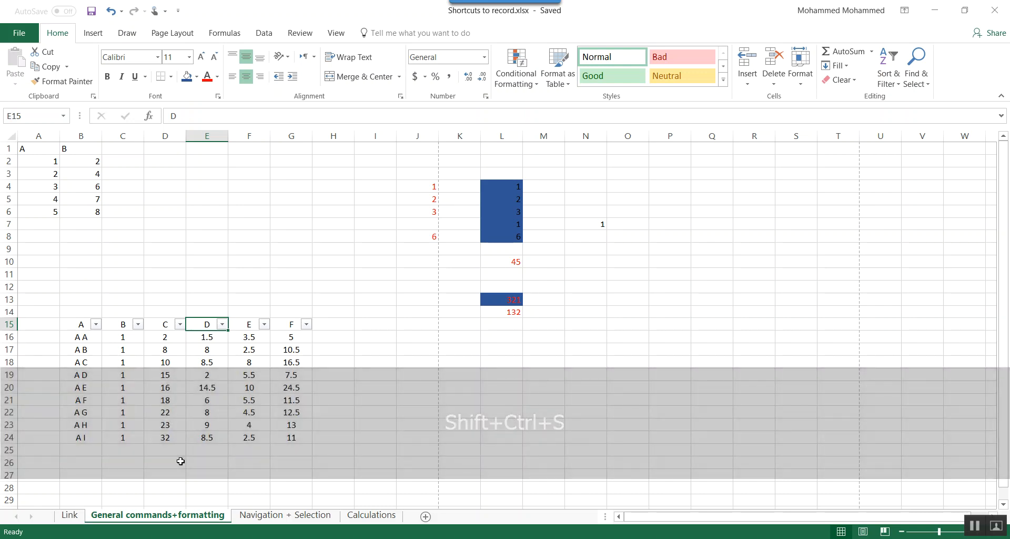
- Display the dialog for opening a file and close it without choosing one
{"action": "key", "text": "ctrl+F12"}
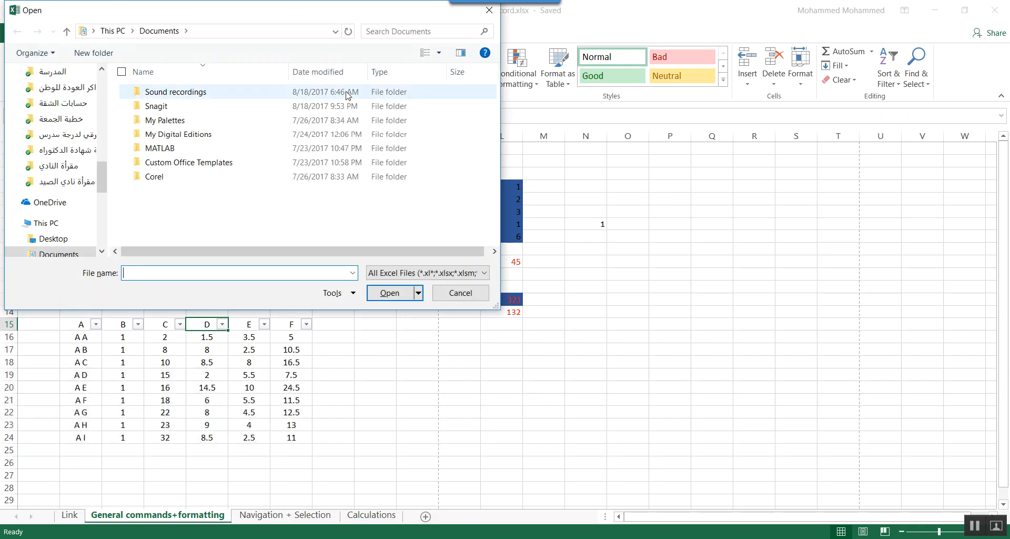
{"action": "left_click", "coordinate": [492, 12]}
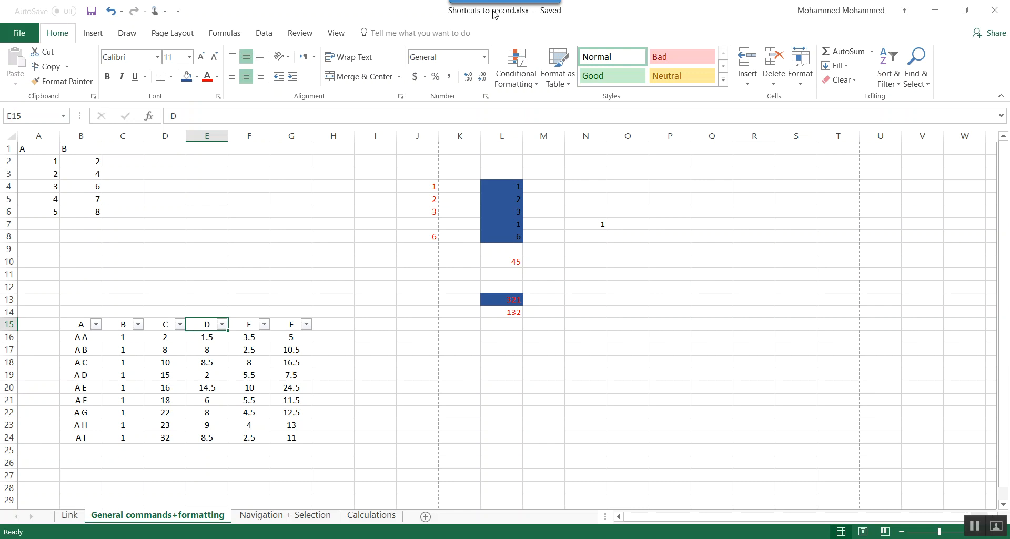
- Display the Save As dialog for the workbook and cancel it, repeating this several times
{"action": "key", "text": "F12"}
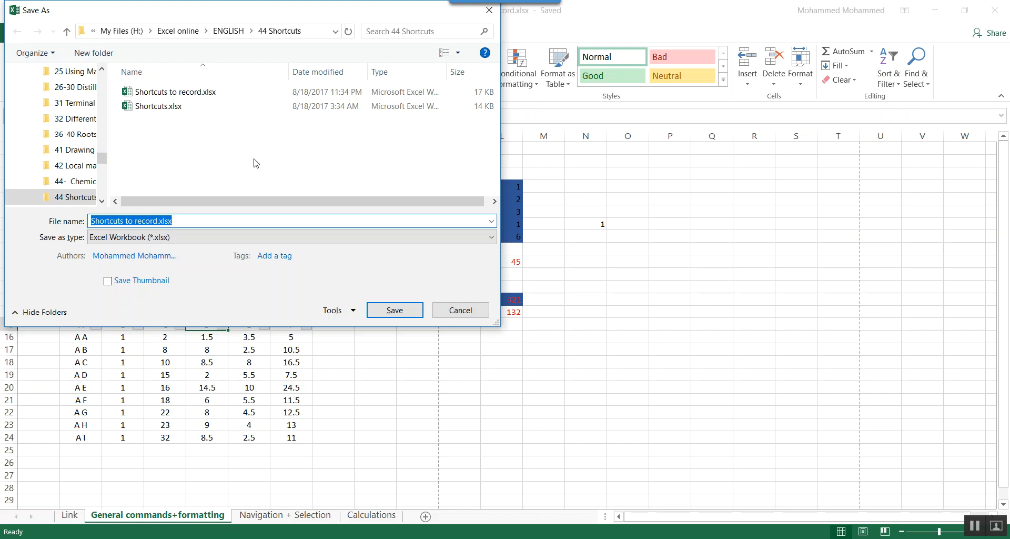
{"action": "key", "text": "Escape"}
{"action": "key", "text": "alt+F2"}
{"action": "key", "text": "Escape"}
{"action": "key", "text": "F12"}
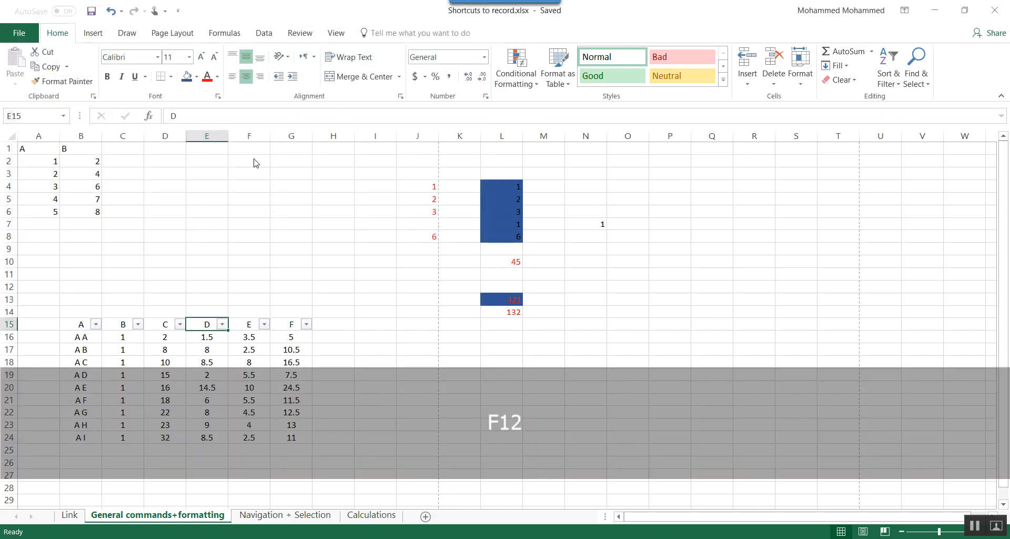
{"action": "key", "text": "Escape"}
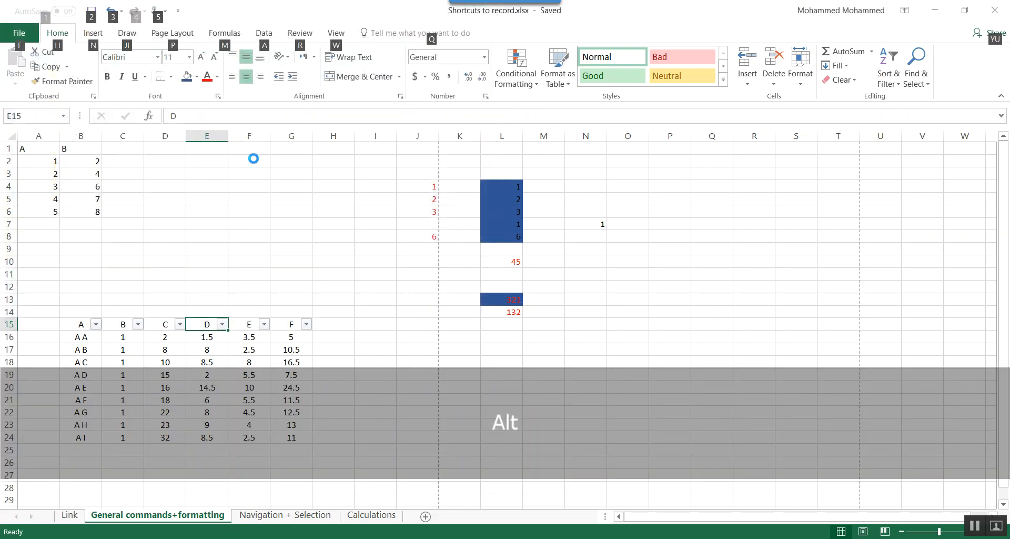
{"action": "key", "text": "alt+F2"}
{"action": "key", "text": "Escape"}
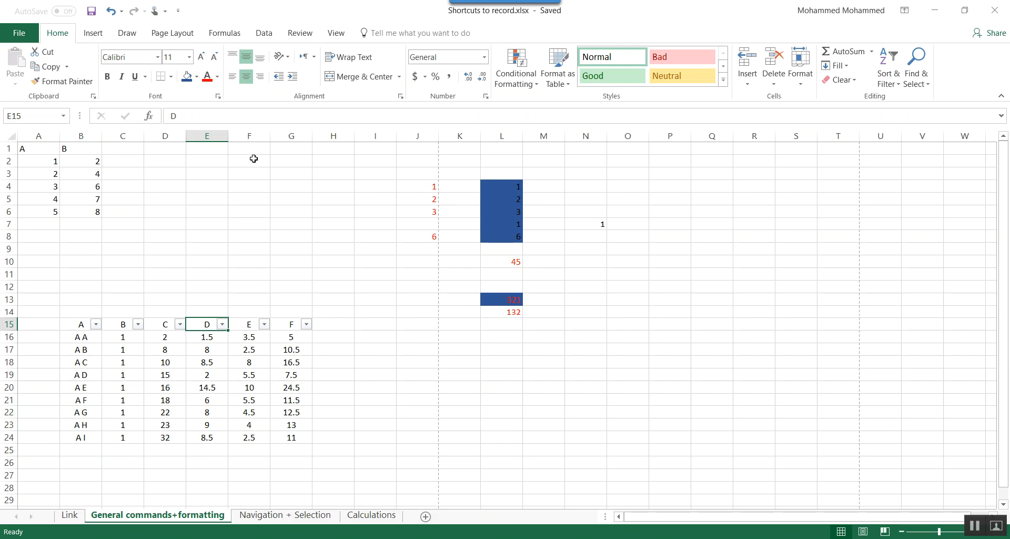
- Reduce the Shortcuts to record.xlsx window to its floating size and move it over the middle of Book3
{"action": "key", "text": "ctrl+F10"}
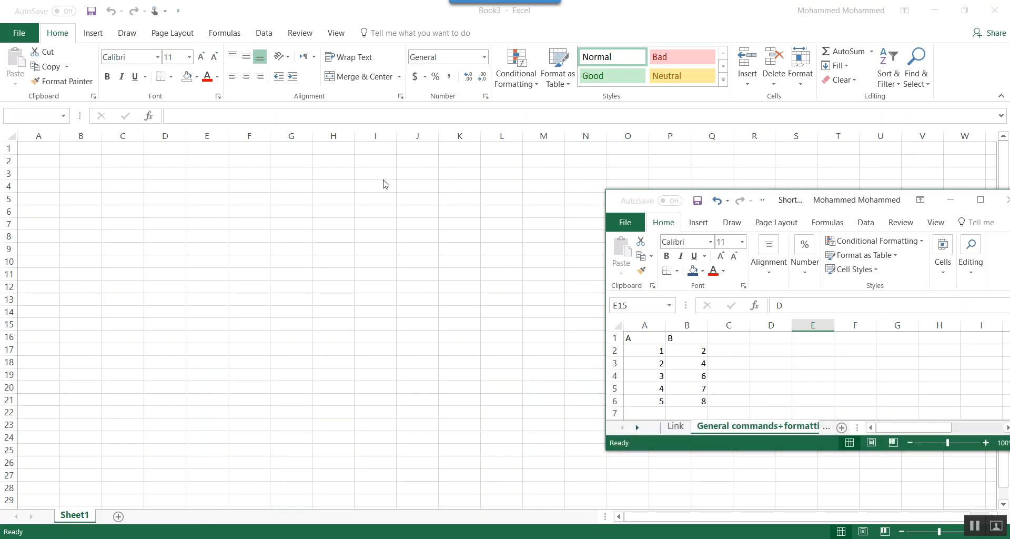
{"action": "left_click_drag", "start_coordinate": [777, 202], "coordinate": [517, 201]}
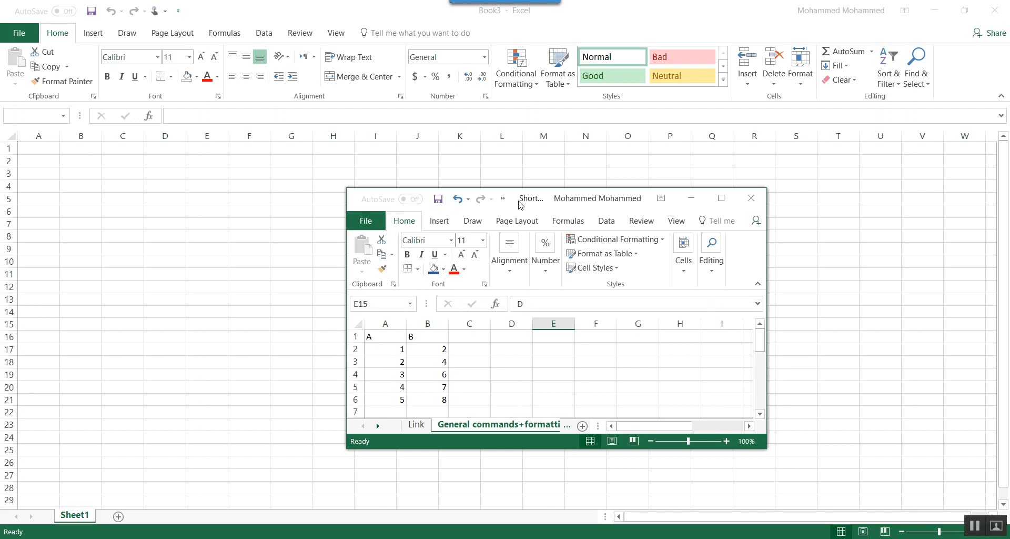
- Minimize the floating Shortcuts to record.xlsx window and bring it back
{"action": "key", "text": "ctrl+F9"}
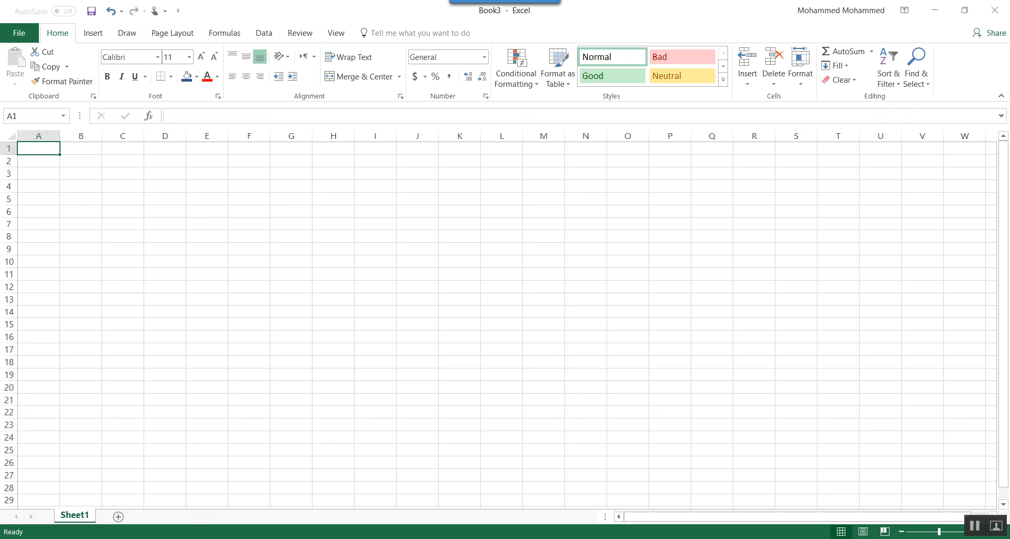
{"action": "mouse_move", "coordinate": [239, 537]}
{"action": "left_click", "coordinate": [245, 463]}
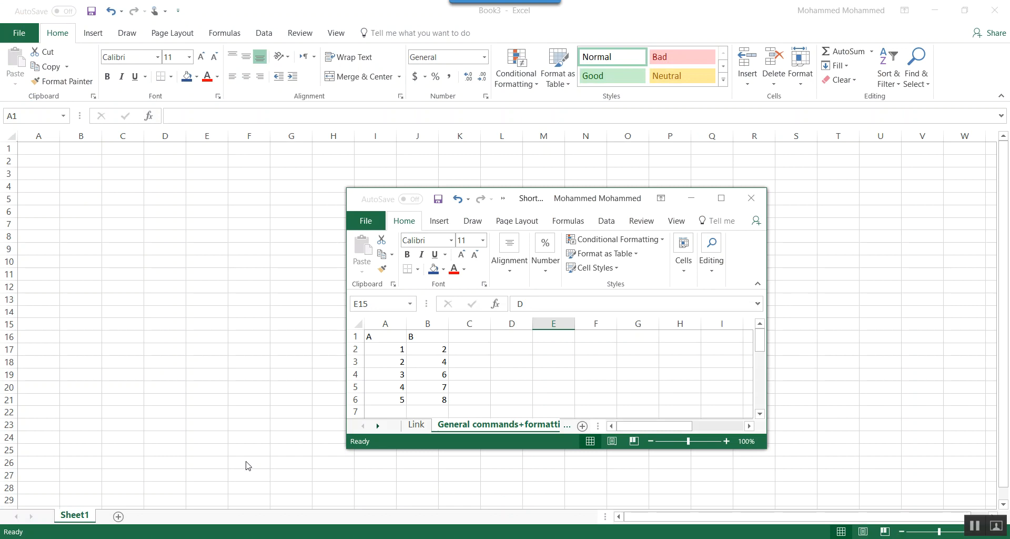
- Toggle the workbook window repeatedly between maximized and floating size
{"action": "key", "text": "ctrl+F10"}
{"action": "key", "text": "ctrl+F10"}
{"action": "key", "text": "ctrl+F10"}
{"action": "key", "text": "ctrl+F10"}
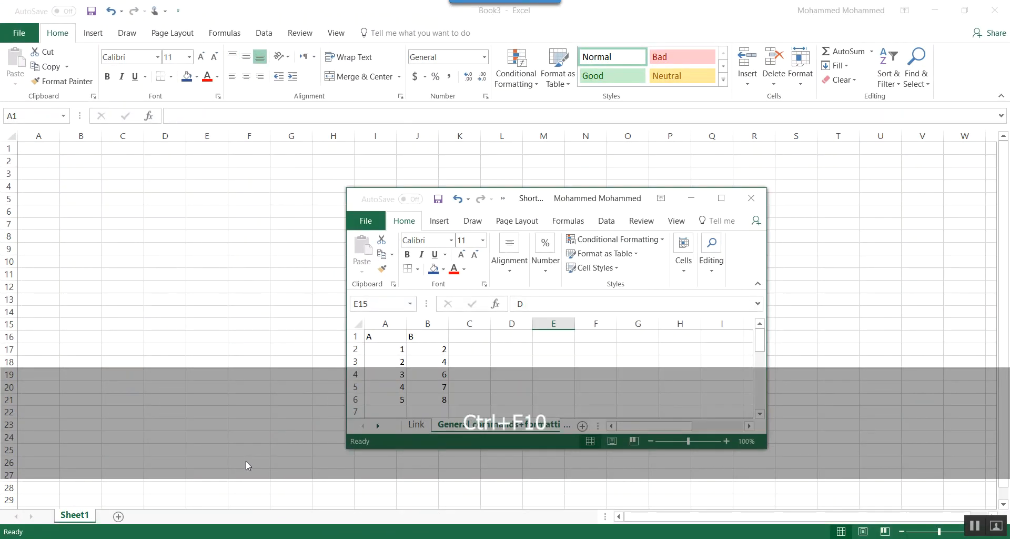
- Minimize the workbook window once more, bring it back and return it to full size
{"action": "key", "text": "ctrl+F9"}
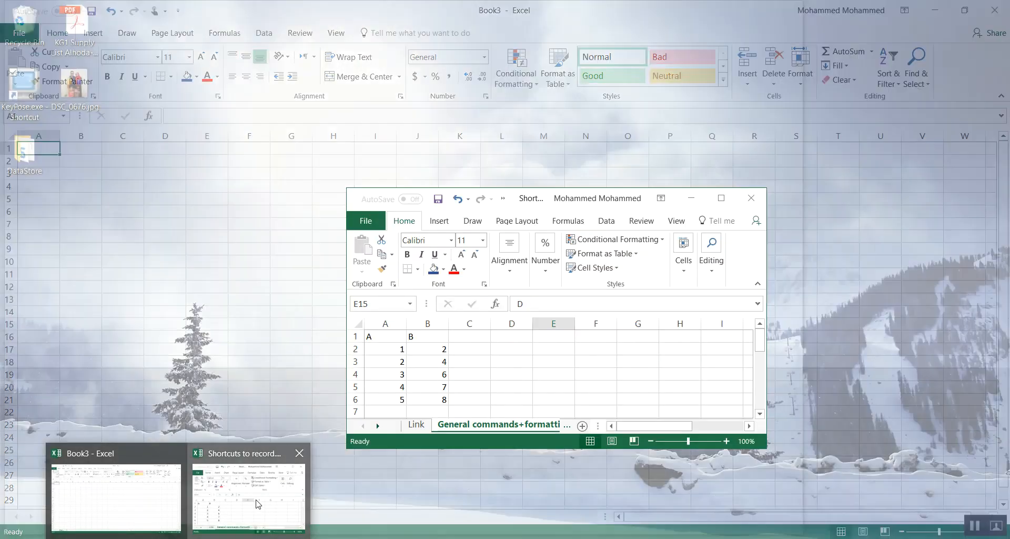
{"action": "left_click", "coordinate": [257, 503]}
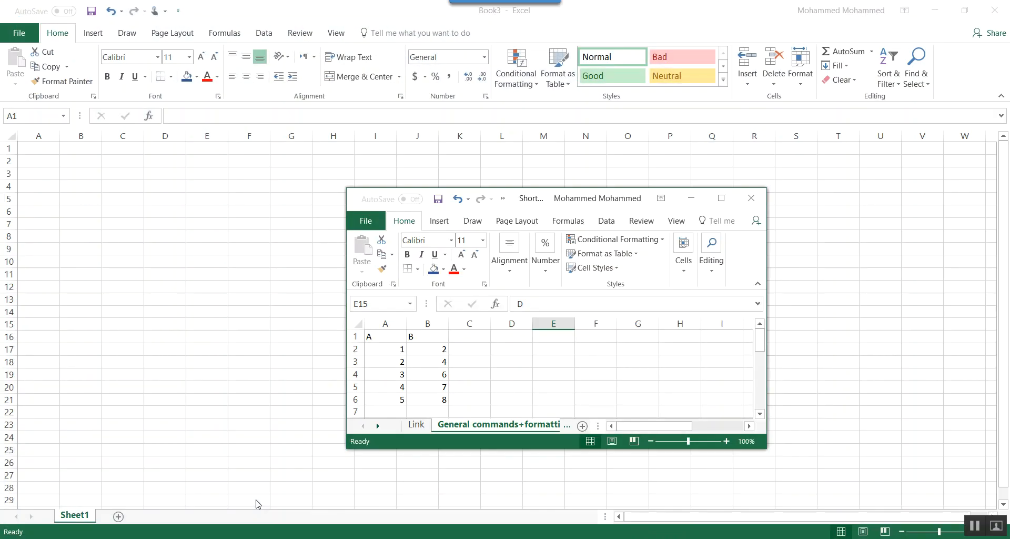
{"action": "key", "text": "ctrl+F10"}
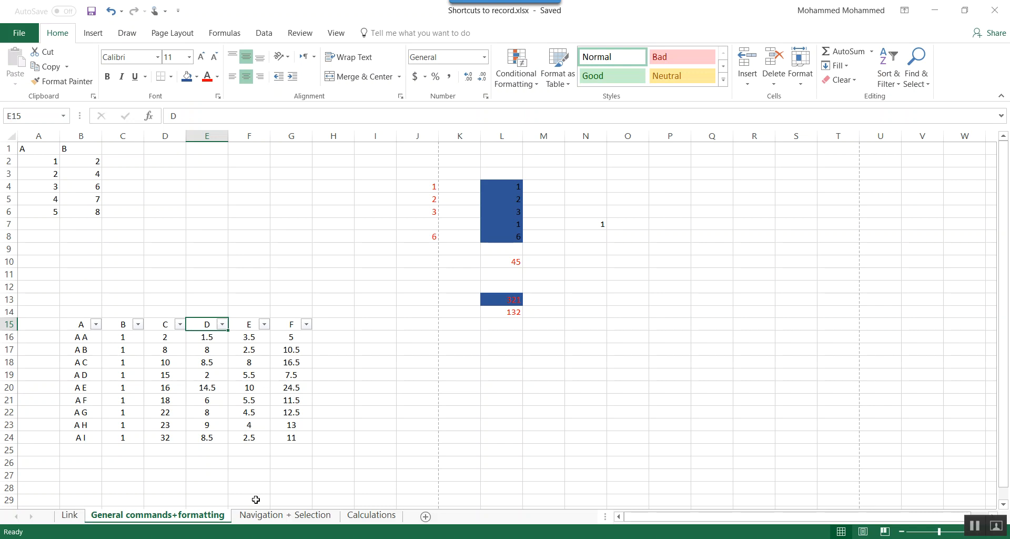
- Close Shortcuts to record.xlsx and Book3, and quit Excel
{"action": "key", "text": "ctrl+F4"}
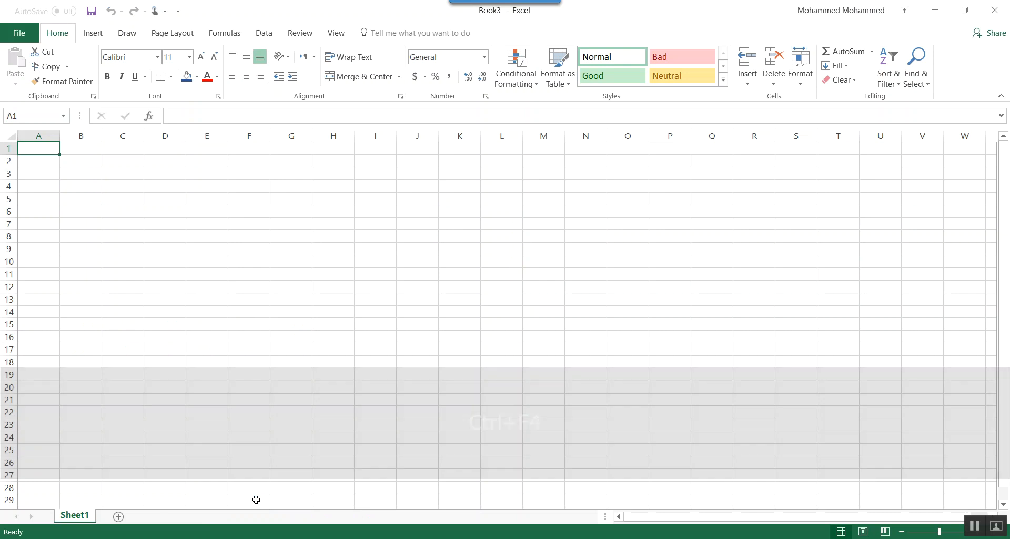
{"action": "key", "text": "ctrl+w"}
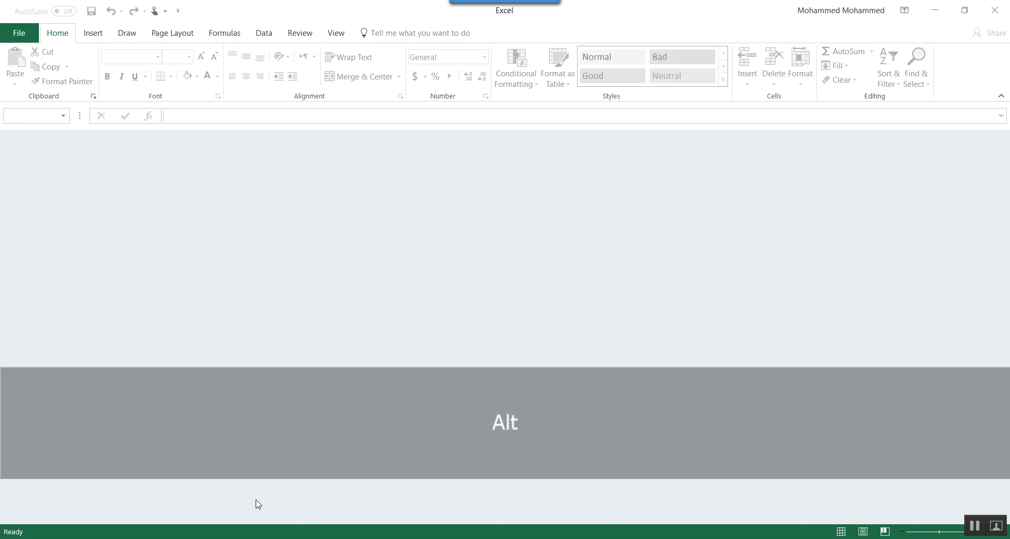
{"action": "key", "text": "alt+F4"}
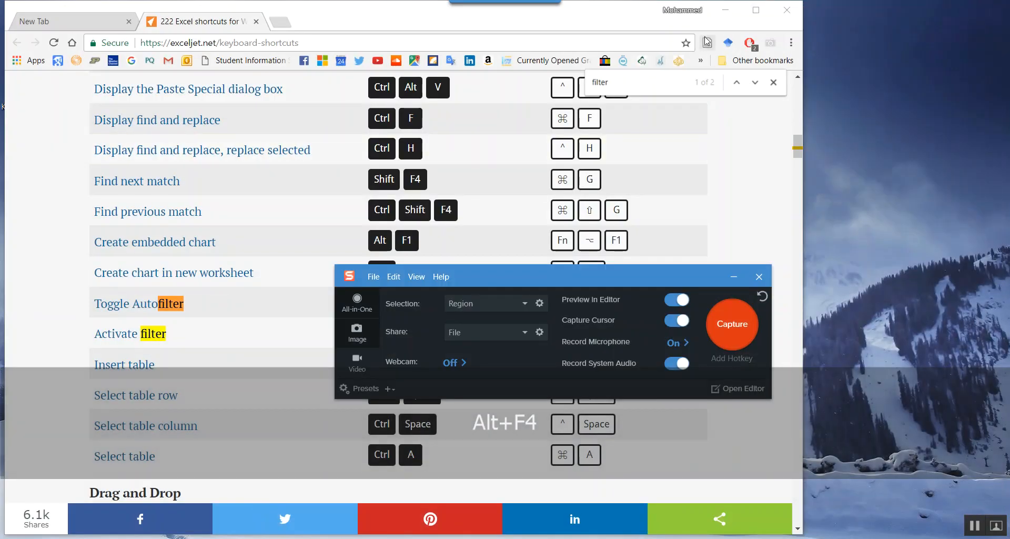
- Maximize the browser window and look through the Exceljet keyboard shortcut list, including the General, Entering data and Grid Operations sections
{"action": "left_click", "coordinate": [425, 11]}
{"action": "double_click", "coordinate": [425, 11]}
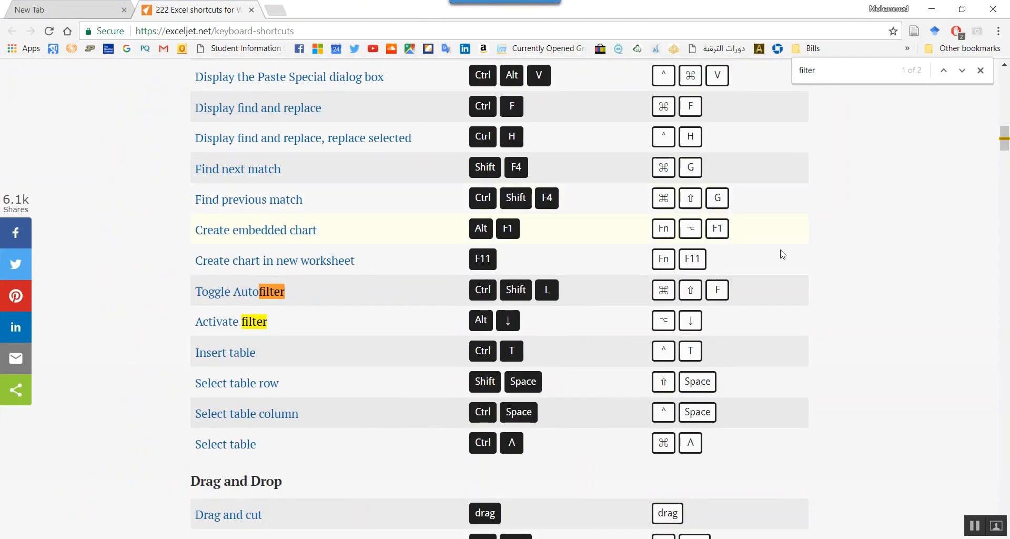
{"action": "scroll", "coordinate": [932, 269], "scroll_direction": "down", "scroll_amount": 3}
{"action": "scroll", "coordinate": [932, 269], "scroll_direction": "up", "scroll_amount": 20}
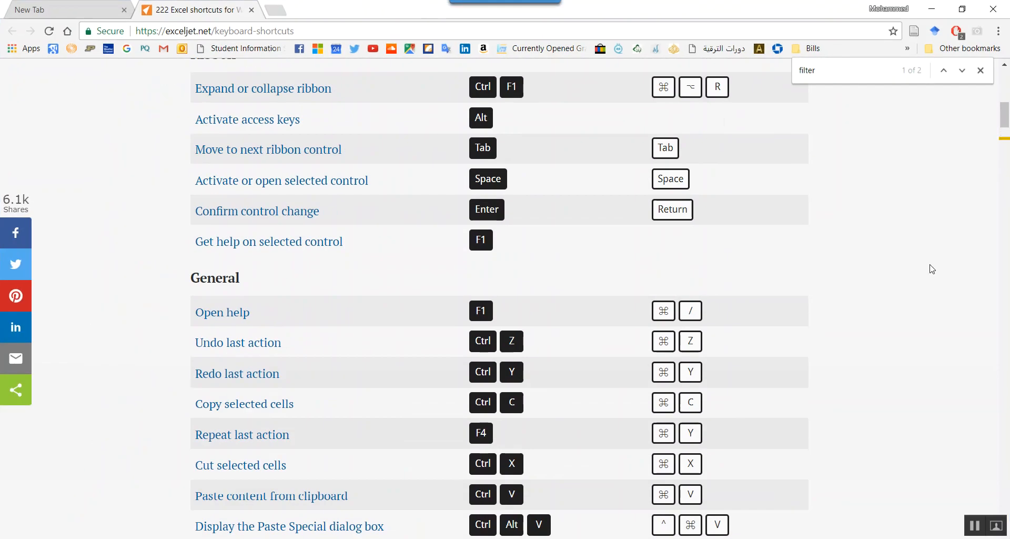
{"action": "scroll", "coordinate": [931, 269], "scroll_direction": "down", "scroll_amount": 9}
{"action": "scroll", "coordinate": [932, 269], "scroll_direction": "down", "scroll_amount": 20}
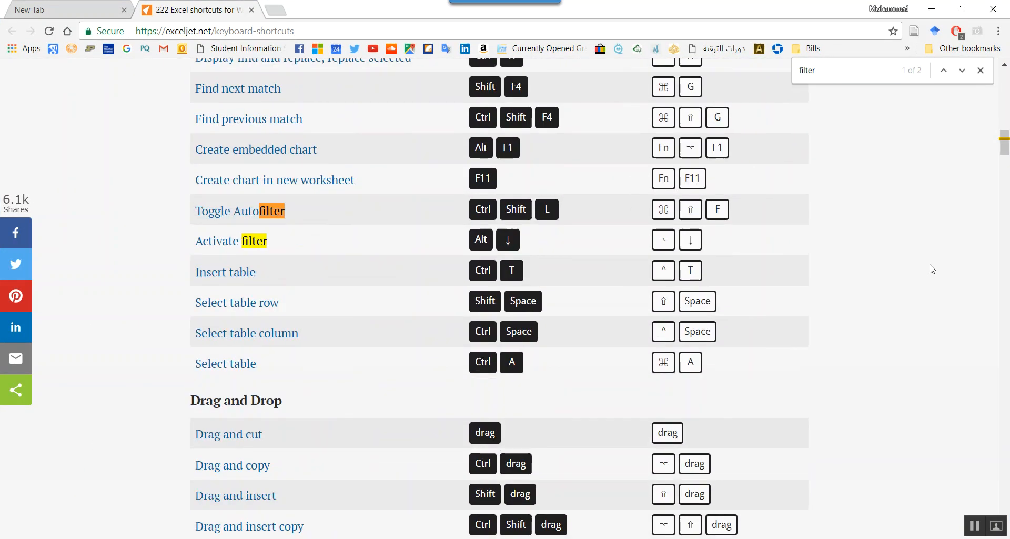
{"action": "scroll", "coordinate": [932, 266], "scroll_direction": "down", "scroll_amount": 20}
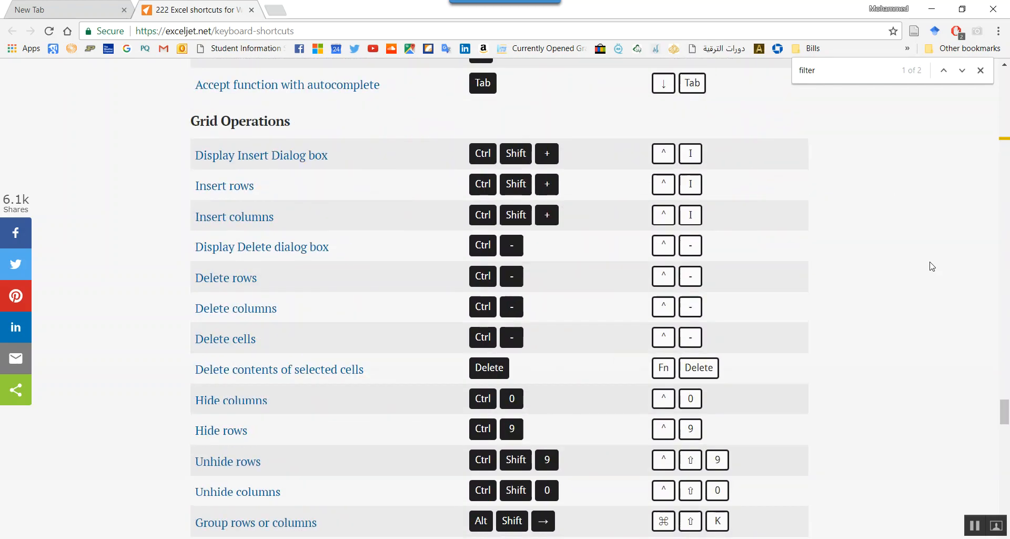
{"action": "scroll", "coordinate": [932, 266], "scroll_direction": "up", "scroll_amount": 20}
{"action": "scroll", "coordinate": [932, 267], "scroll_direction": "up", "scroll_amount": 15}
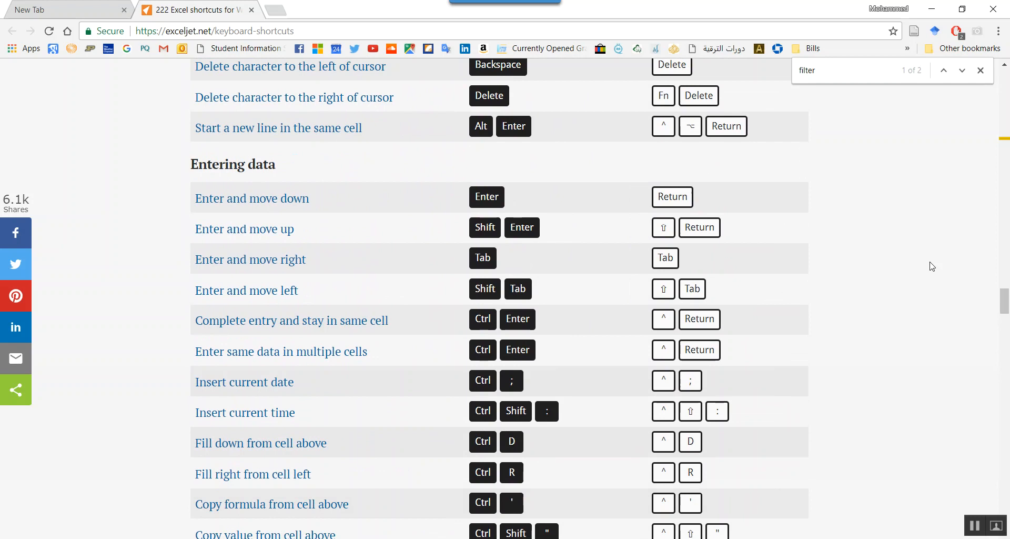
- Switch back to Excel by starting it again and open the recent workbook Shortcuts to record.xlsx
{"action": "key", "text": "alt+Tab"}
{"action": "key", "text": "alt+Tab"}
{"action": "key", "text": "alt+Tab"}
{"action": "key", "text": "alt+Tab"}
{"action": "left_click", "coordinate": [119, 538]}
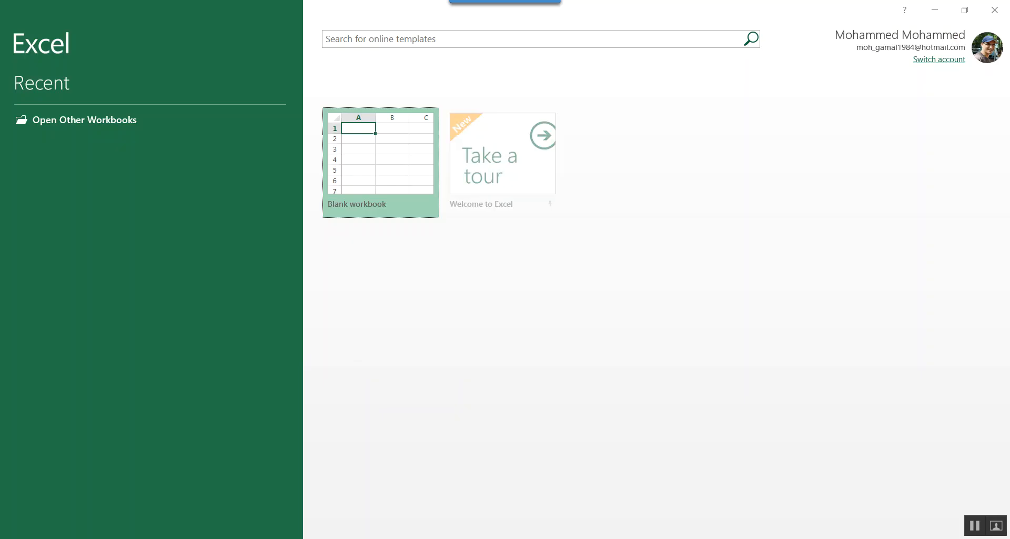
{"action": "left_click", "coordinate": [145, 147]}
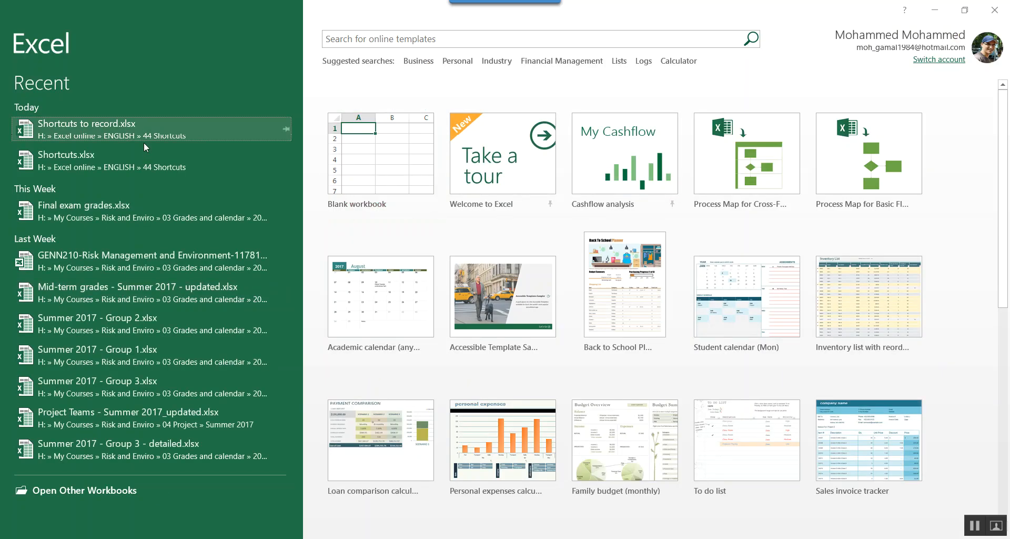
{"action": "left_click", "coordinate": [146, 132]}
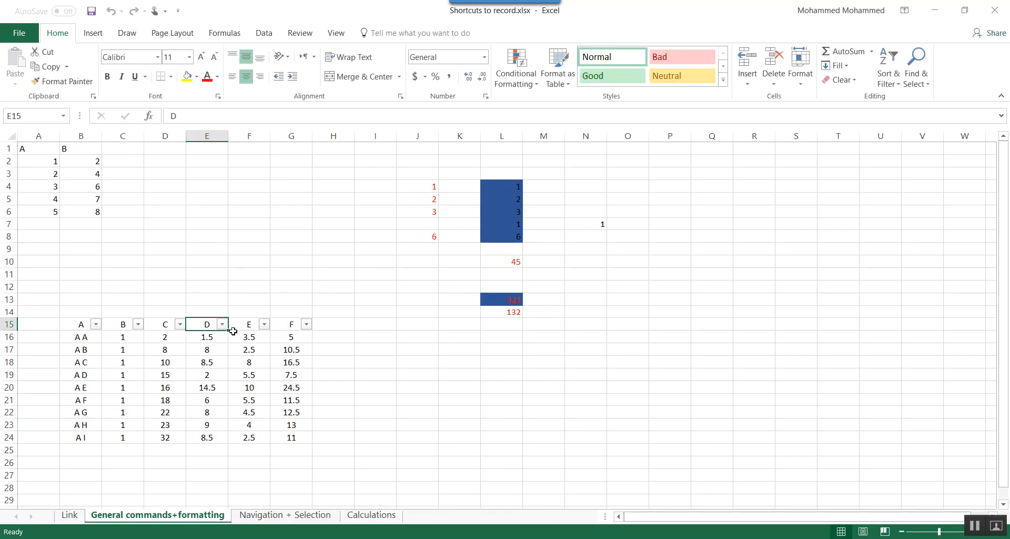
- Select cell G20 in the filtered data and move the active cell from there to A1
{"action": "left_click", "coordinate": [290, 384]}
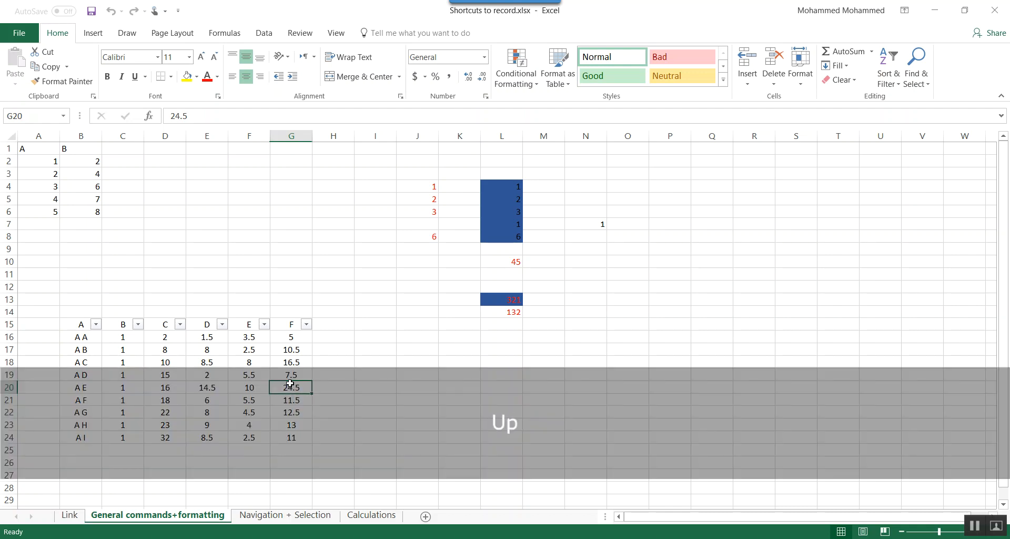
{"action": "key", "text": "Left"}
{"action": "key", "text": "Left"}
{"action": "key", "text": "Up"}
{"action": "key", "text": "Up"}
{"action": "key", "text": "Up"}
{"action": "key", "text": "Up"}
{"action": "key", "text": "Up"}
{"action": "key", "text": "Up"}
{"action": "key", "text": "ctrl+Left"}
{"action": "key", "text": "ctrl+Up"}
{"action": "key", "text": "ctrl+Up"}
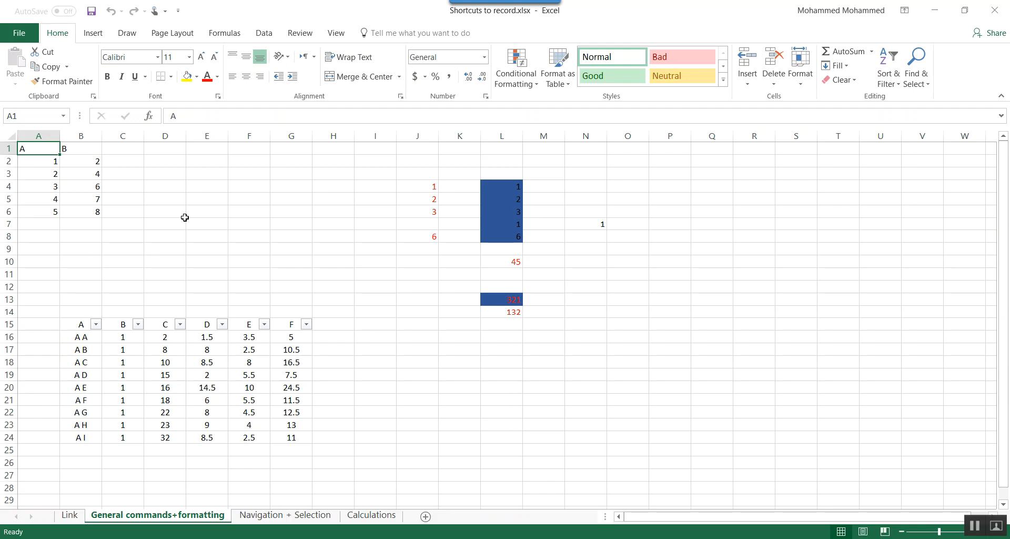
- Copy the value of cell A2 into cell G3
{"action": "key", "text": "Right"}
{"action": "key", "text": "Right"}
{"action": "key", "text": "Left"}
{"action": "key", "text": "Left"}
{"action": "key", "text": "Down"}
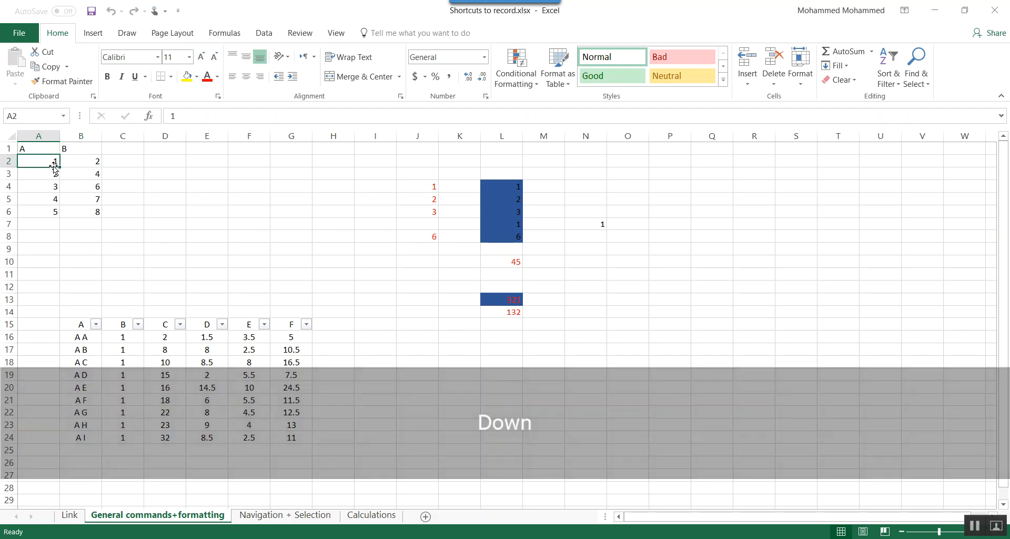
{"action": "key", "text": "ctrl+c"}
{"action": "left_click", "coordinate": [291, 179]}
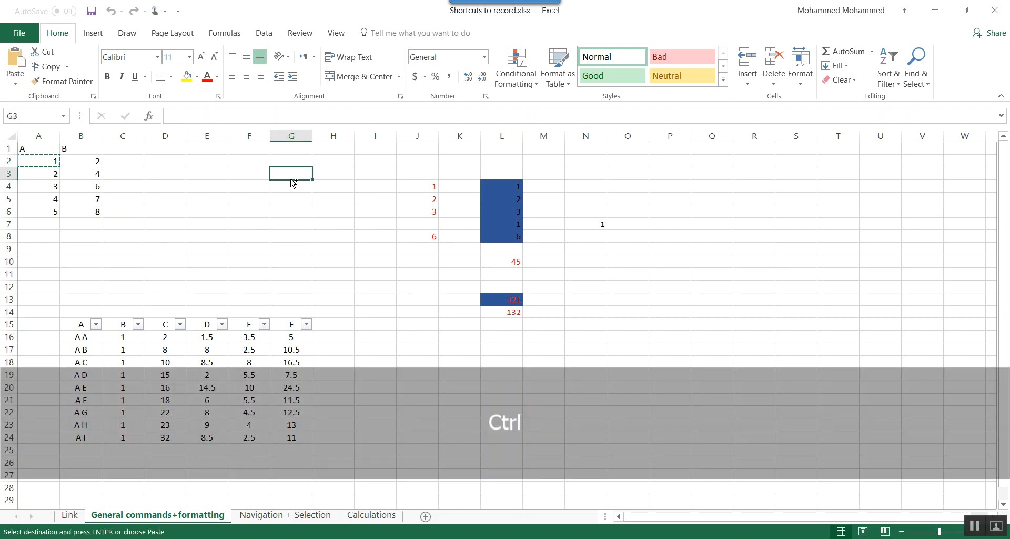
{"action": "key", "text": "ctrl+v"}
- Make the value in G3 bold and remove the bold formatting again
{"action": "key", "text": "ctrl+b"}
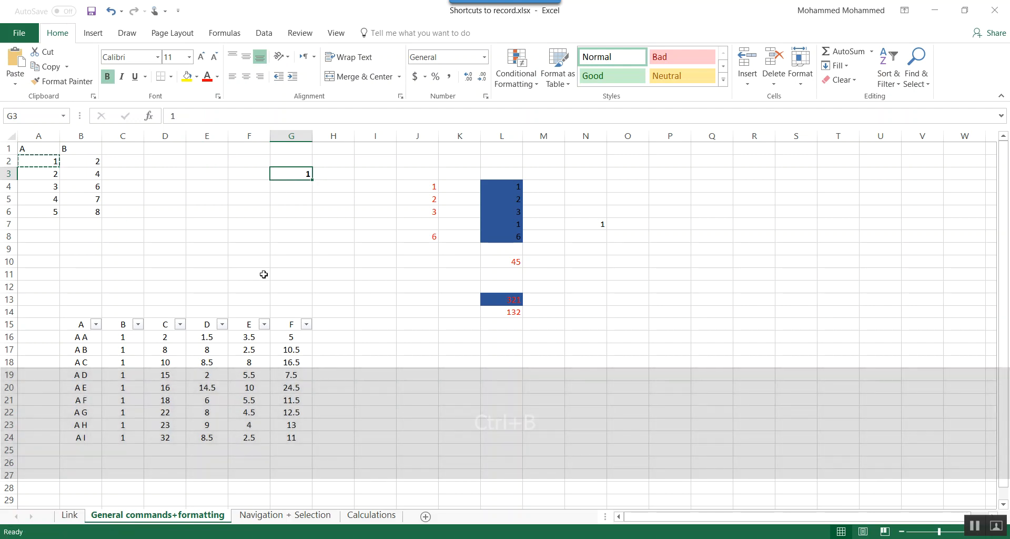
{"action": "key", "text": "ctrl"}
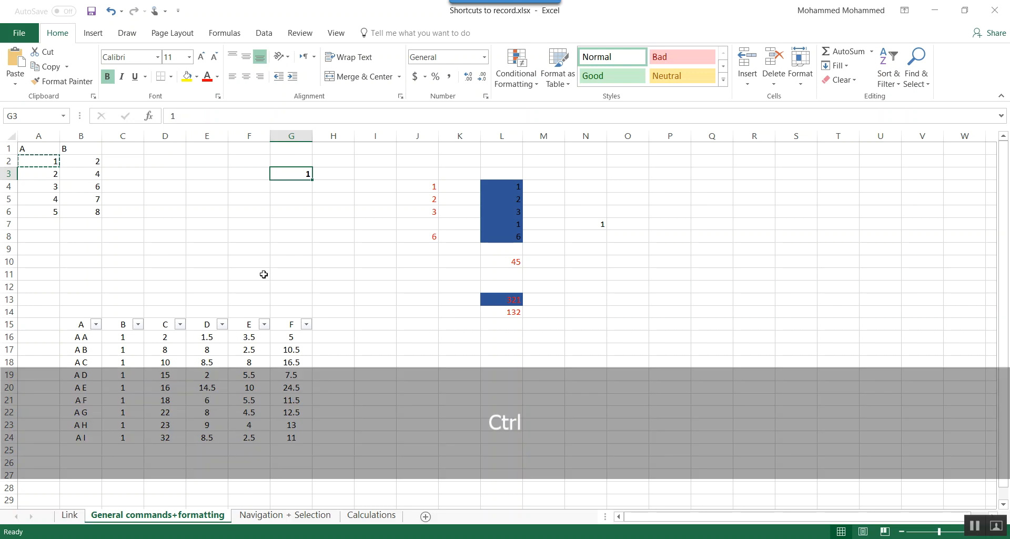
{"action": "key", "text": "ctrl+2"}
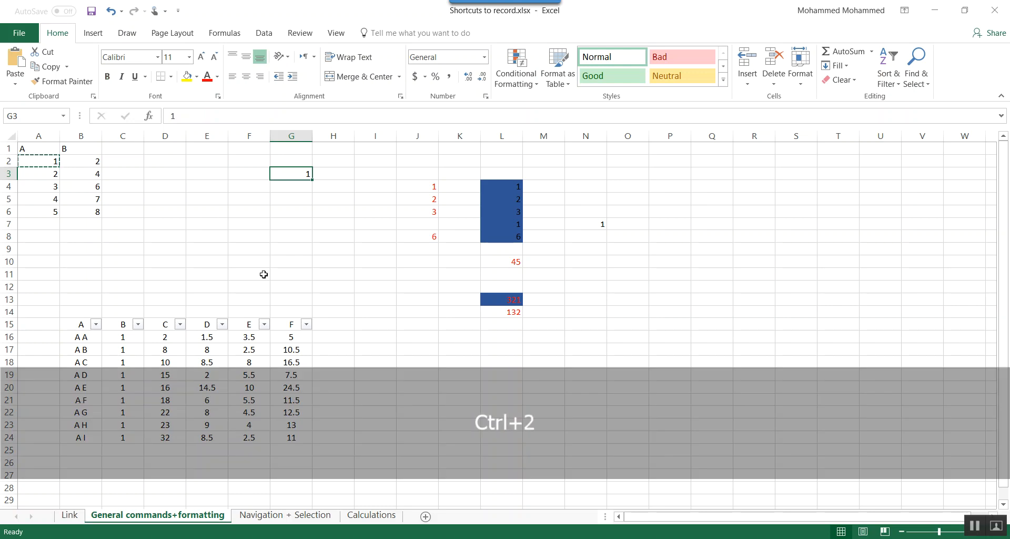
- Set the value in G3 to italic and remove the italic formatting again
{"action": "key", "text": "ctrl"}
{"action": "key", "text": "ctrl+i"}
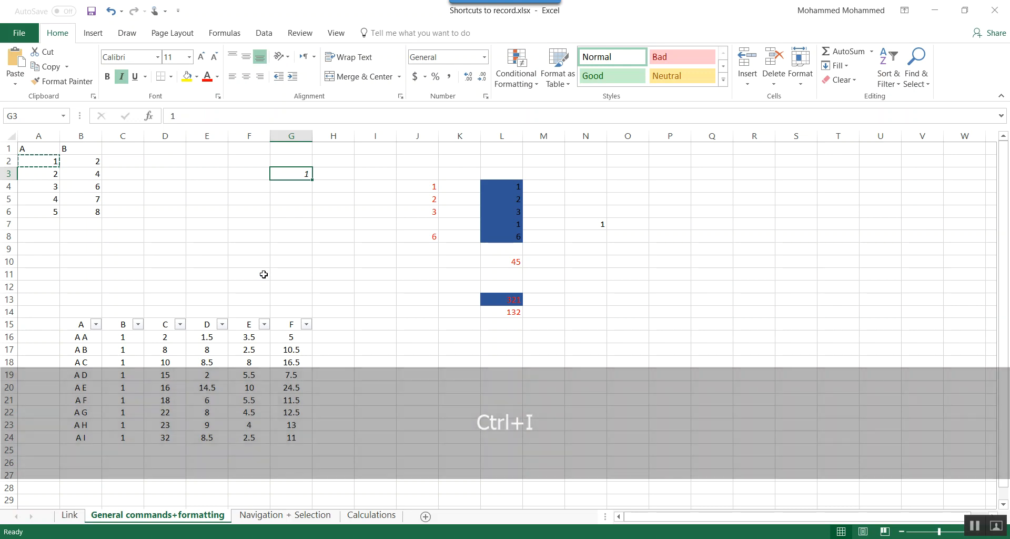
{"action": "key", "text": "ctrl+3"}
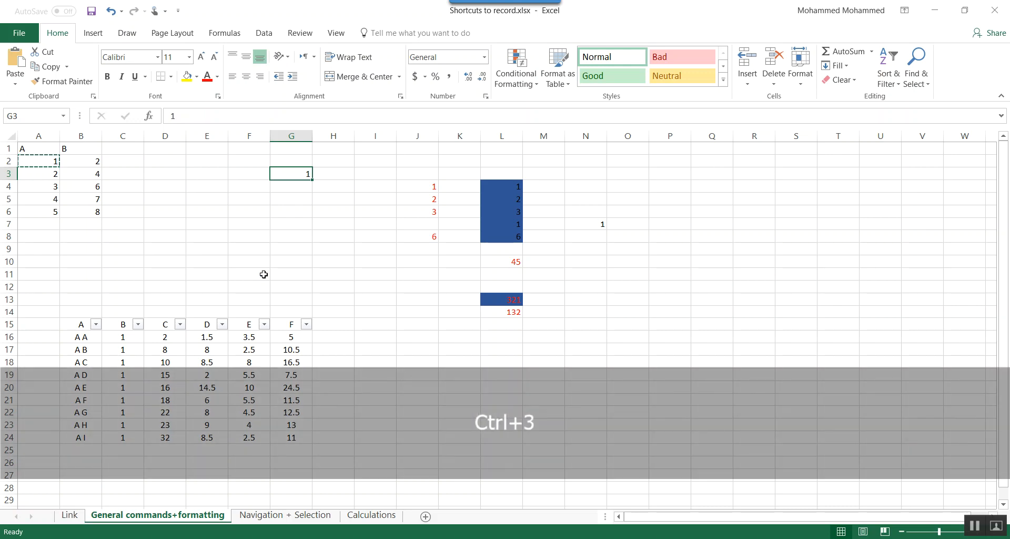
- Underline the value in G3
{"action": "key", "text": "ctrl+u"}
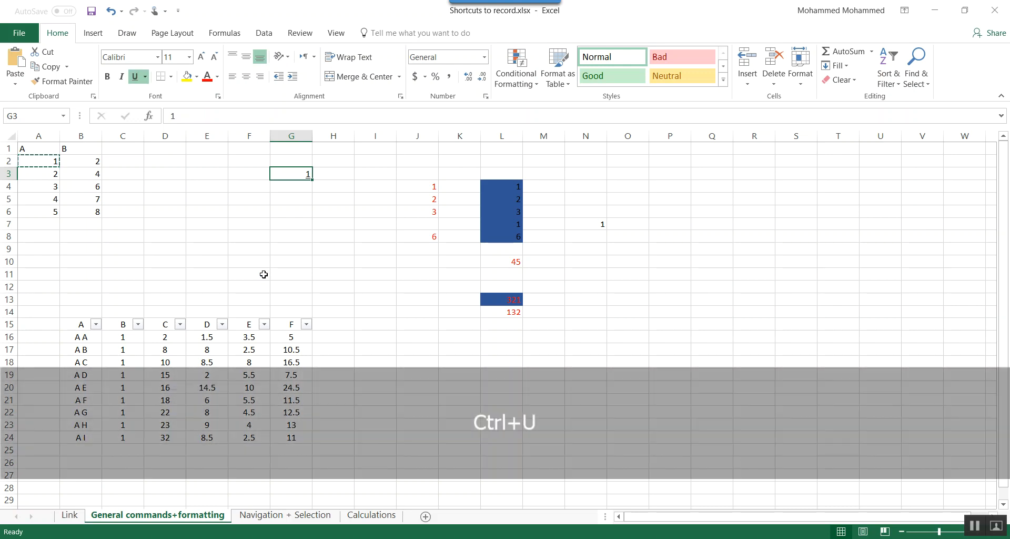
- Remove the underline from the value in G3 and select that cell again
{"action": "key", "text": "ctrl+4"}
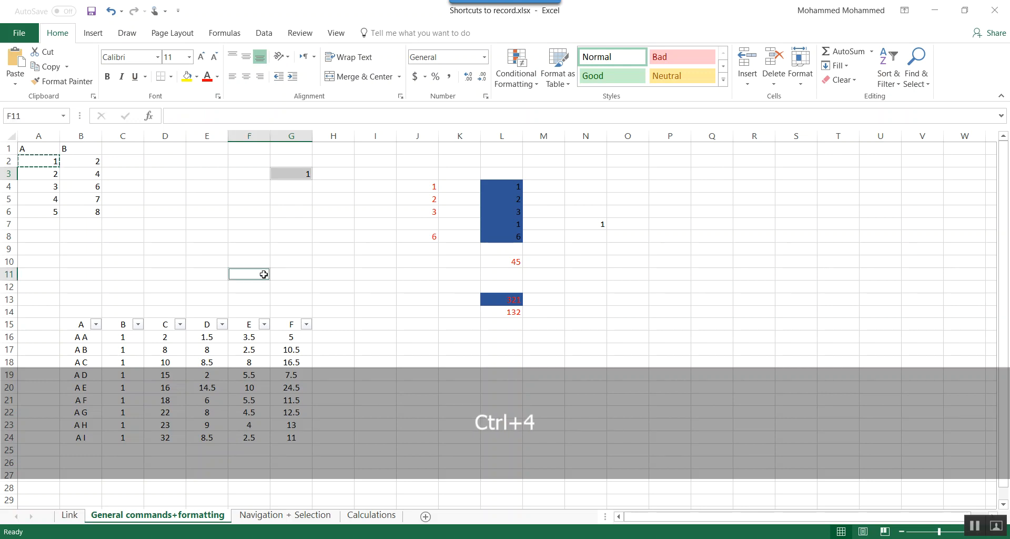
{"action": "key", "text": "Up"}
{"action": "key", "text": "Up"}
{"action": "key", "text": "Up"}
{"action": "key", "text": "Up"}
{"action": "key", "text": "Up"}
{"action": "key", "text": "Up"}
{"action": "key", "text": "Up"}
{"action": "key", "text": "Up"}
{"action": "key", "text": "Right"}
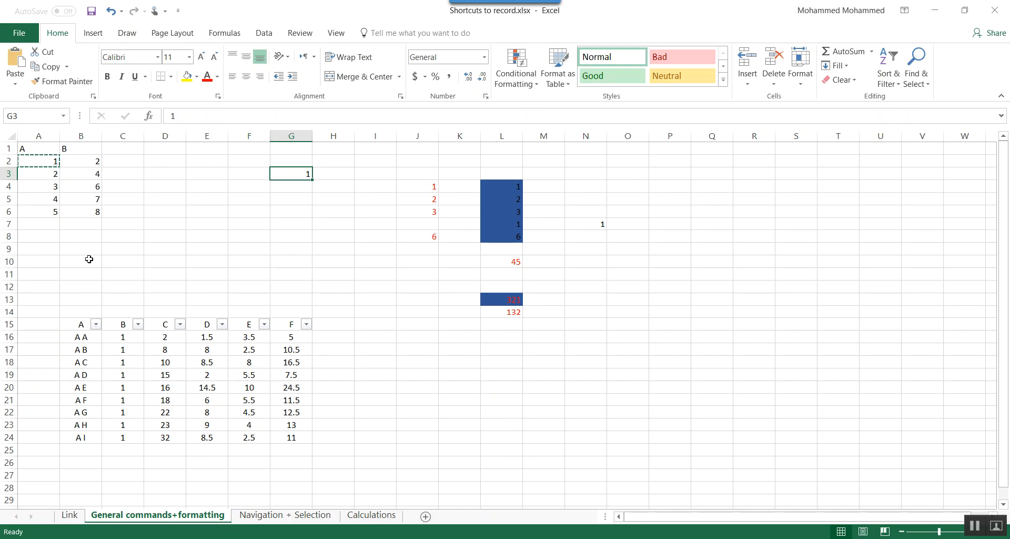
- Start a new conditional formatting rule for B2:B6 that formats only cells whose value is equal to 4
{"action": "left_click_drag", "start_coordinate": [79, 159], "coordinate": [79, 211]}
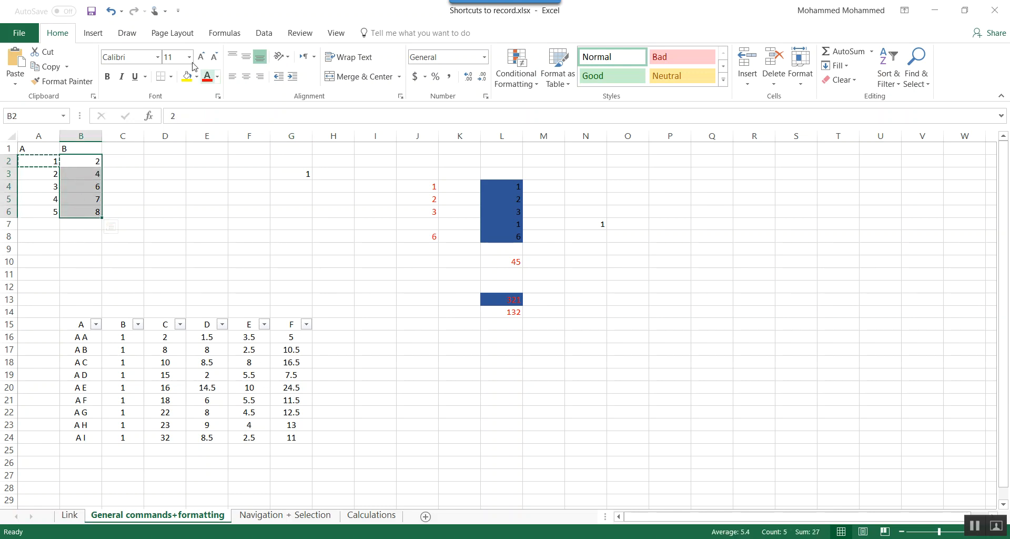
{"action": "left_click", "coordinate": [521, 82]}
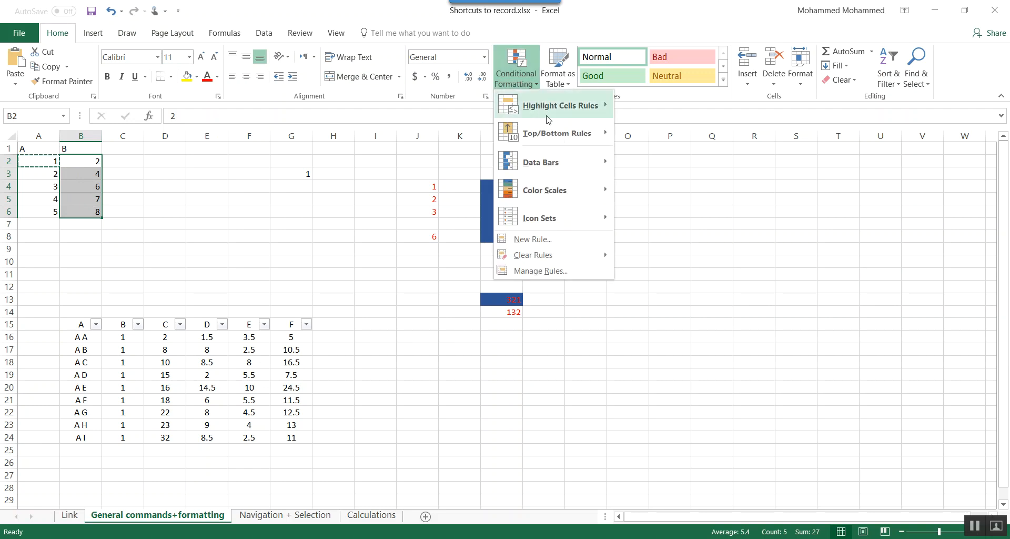
{"action": "left_click", "coordinate": [534, 274]}
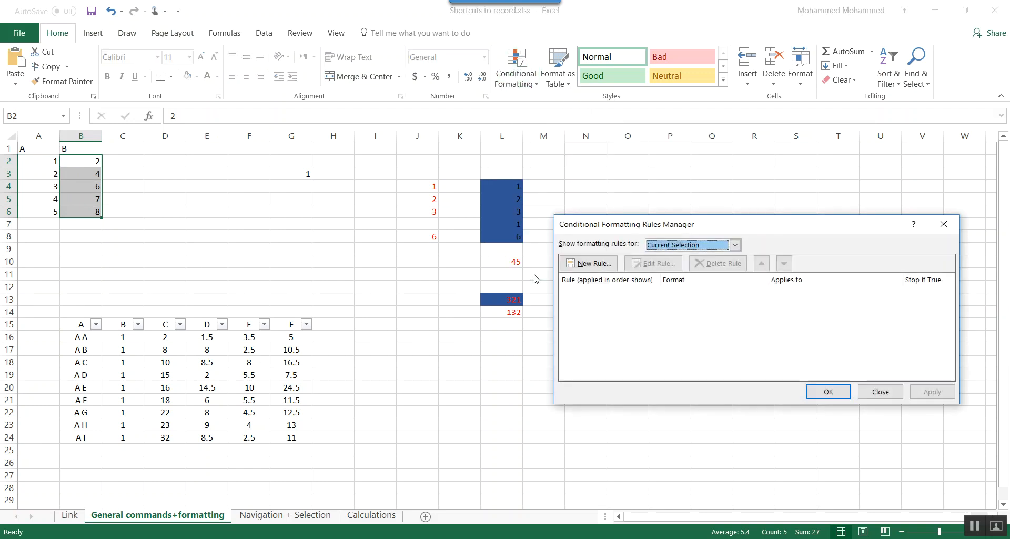
{"action": "left_click", "coordinate": [588, 263]}
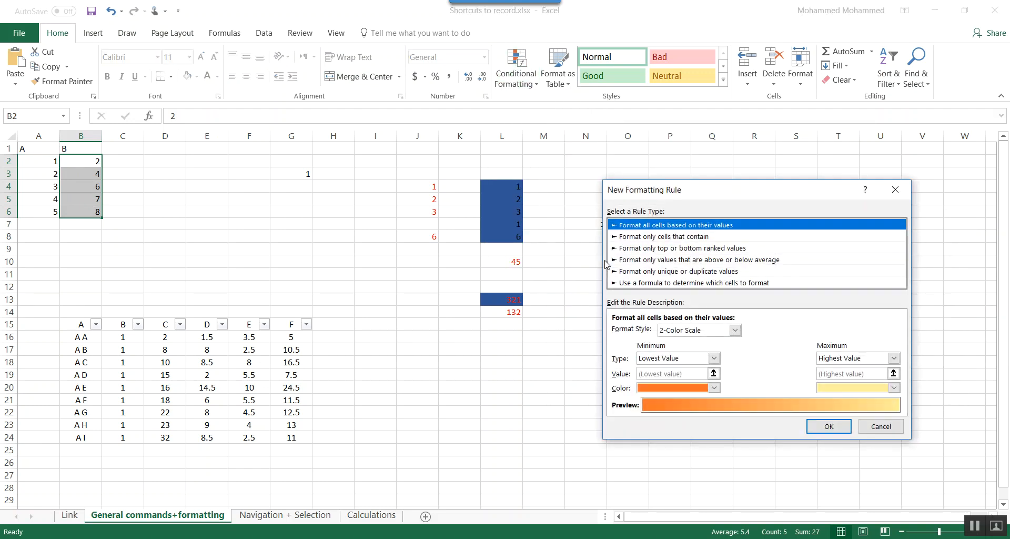
{"action": "left_click", "coordinate": [642, 237]}
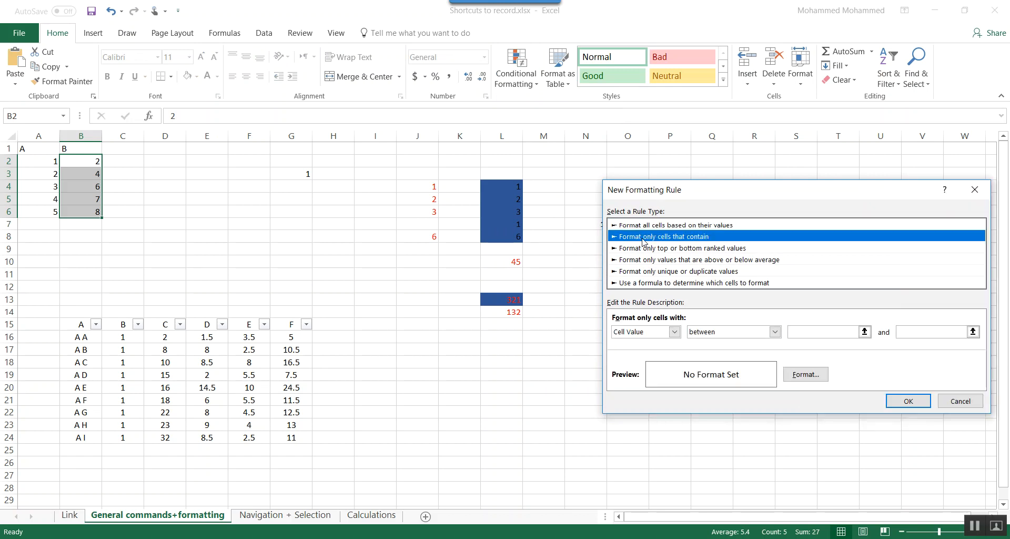
{"action": "left_click", "coordinate": [710, 336]}
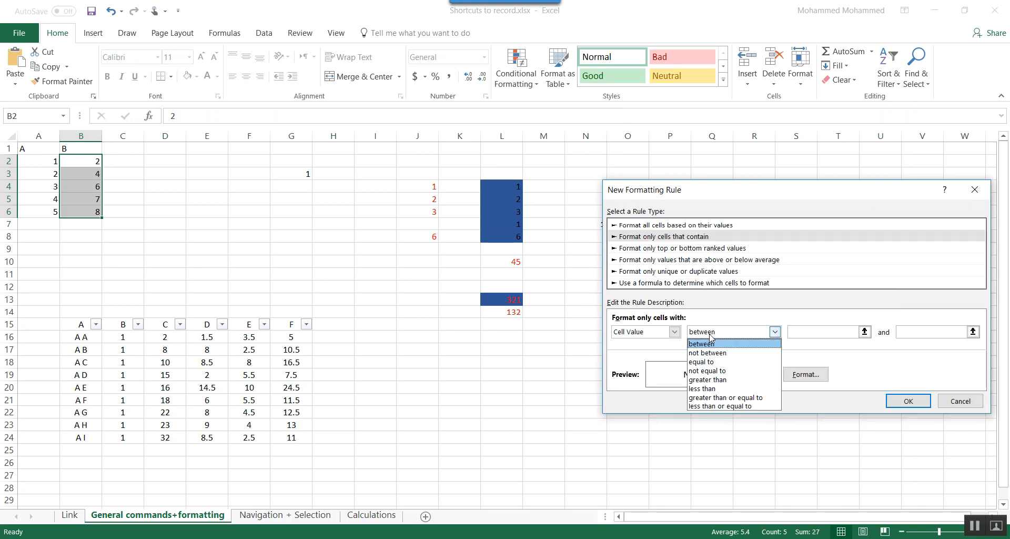
{"action": "left_click", "coordinate": [714, 365]}
{"action": "left_click", "coordinate": [809, 334]}
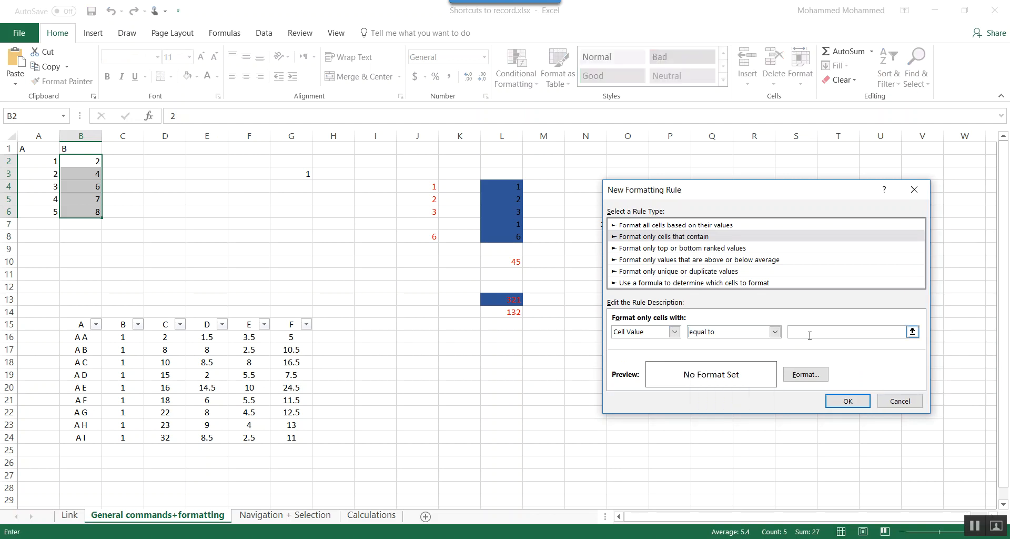
{"action": "type", "text": "4"}
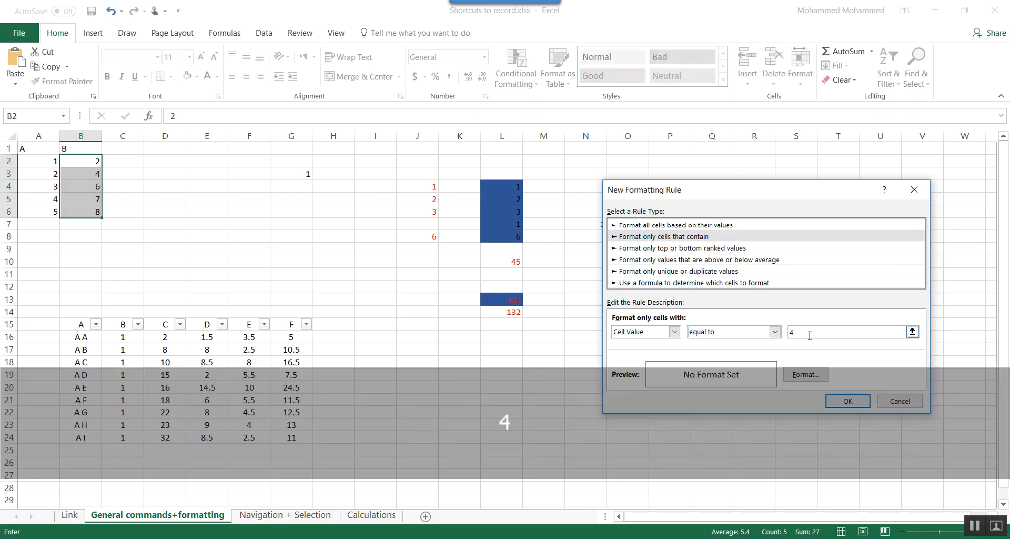
- Give the conditional formatting rule a dark gold background fill and apply it to B2:B6
{"action": "left_click", "coordinate": [789, 379]}
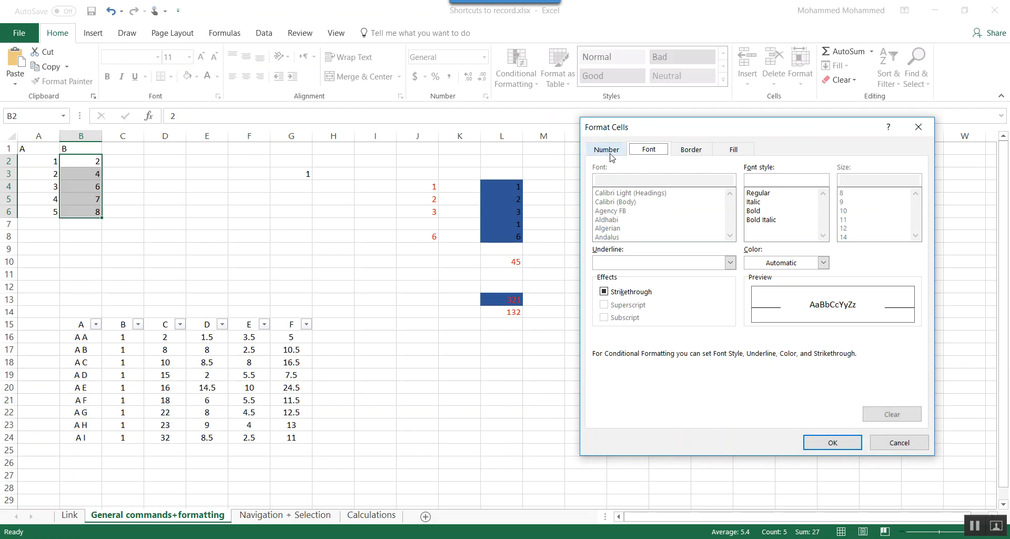
{"action": "left_click", "coordinate": [691, 150]}
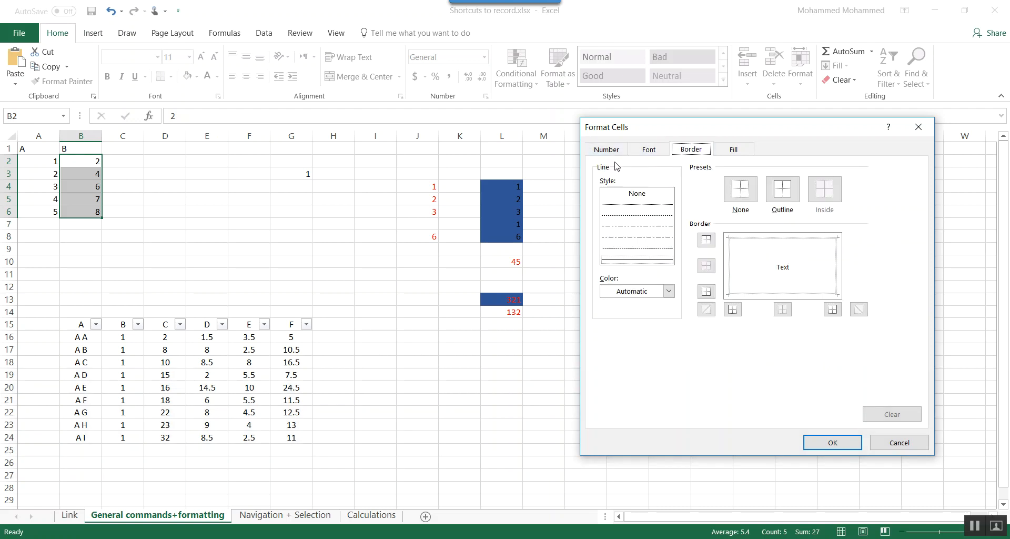
{"action": "left_click", "coordinate": [639, 153]}
{"action": "left_click", "coordinate": [734, 152]}
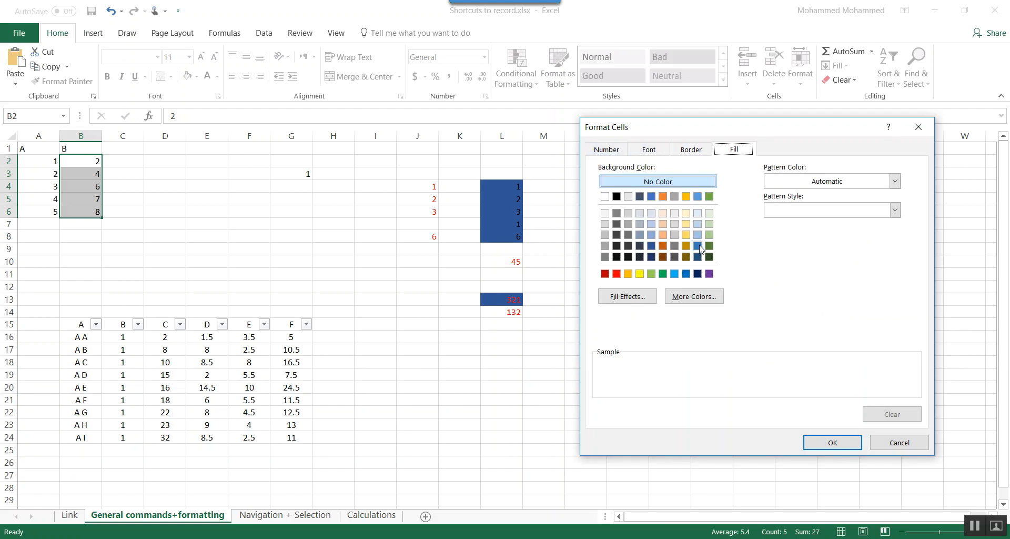
{"action": "left_click", "coordinate": [684, 245]}
{"action": "left_click", "coordinate": [824, 441]}
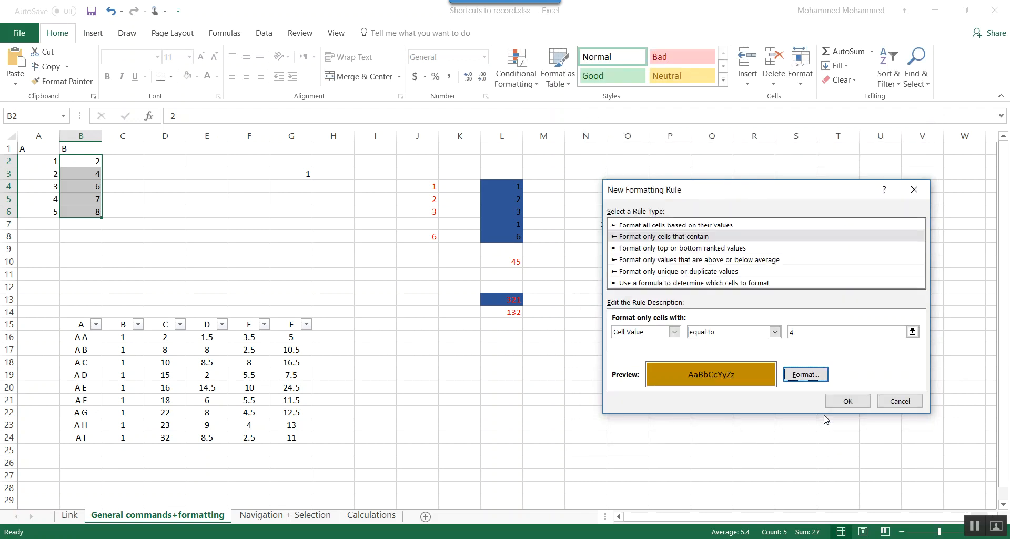
{"action": "left_click", "coordinate": [846, 400]}
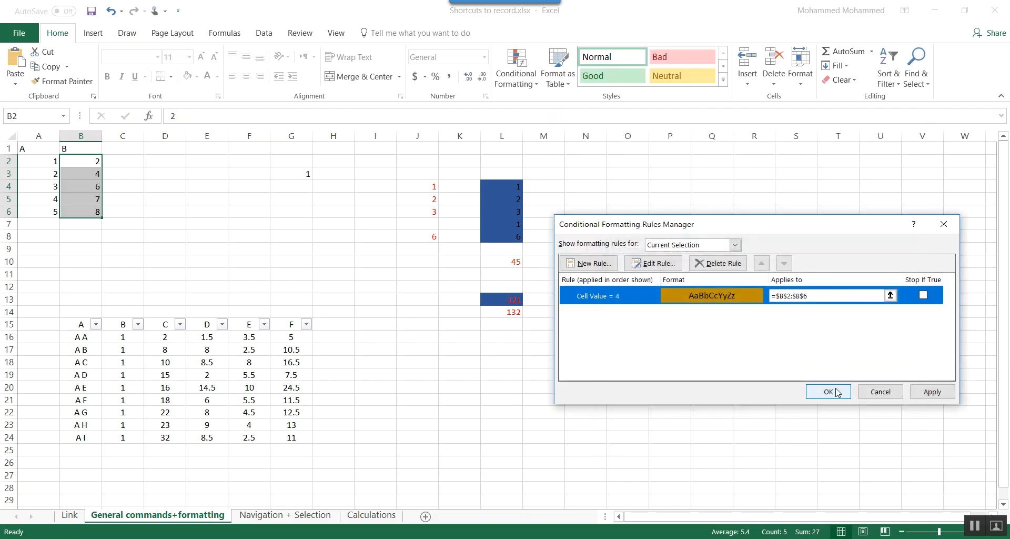
{"action": "left_click", "coordinate": [837, 392]}
- Select B2:B6 and view its Quick Analysis formatting options
{"action": "left_click", "coordinate": [314, 190]}
{"action": "key", "text": "Left"}
{"action": "key", "text": "Left"}
{"action": "key", "text": "Left"}
{"action": "key", "text": "Left"}
{"action": "key", "text": "Left"}
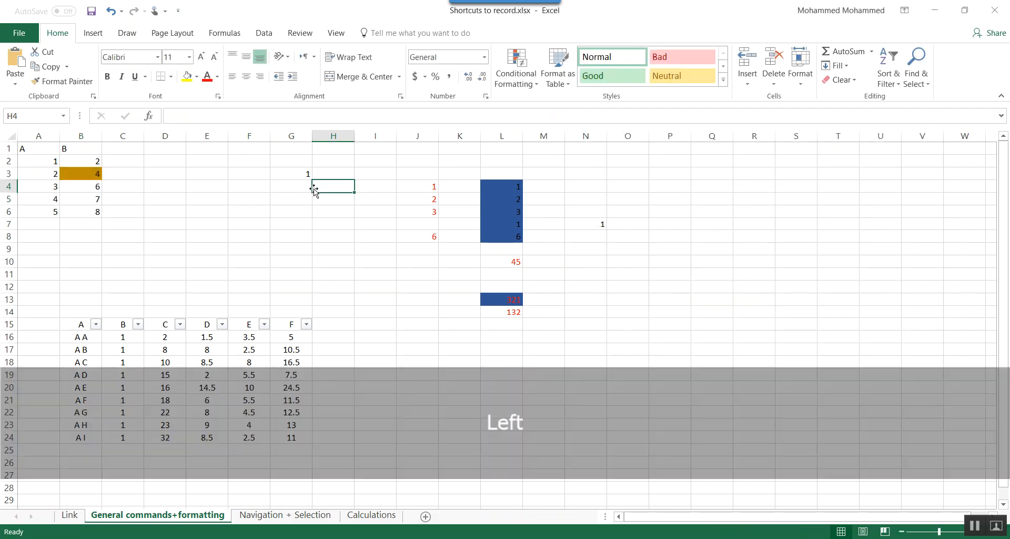
{"action": "key", "text": "Up"}
{"action": "key", "text": "Up"}
{"action": "key", "text": "Left"}
{"action": "key", "text": "ctrl+shift+Down"}
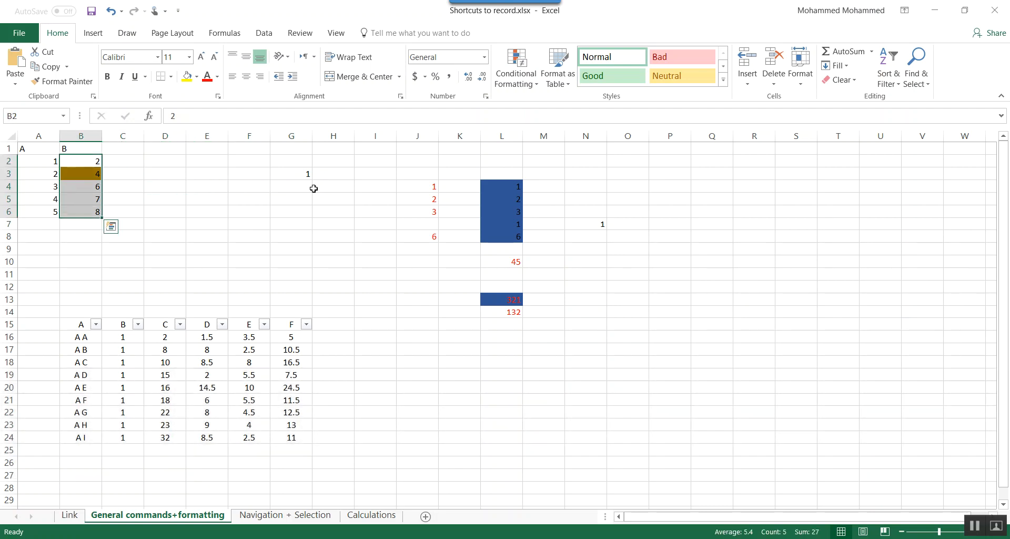
{"action": "key", "text": "ctrl+q"}
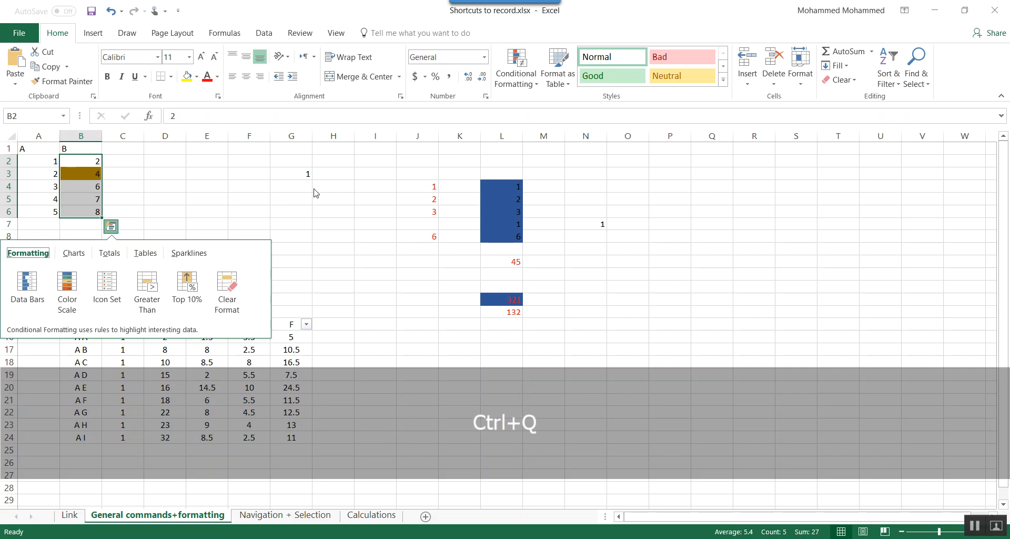
{"action": "key", "text": "Escape"}
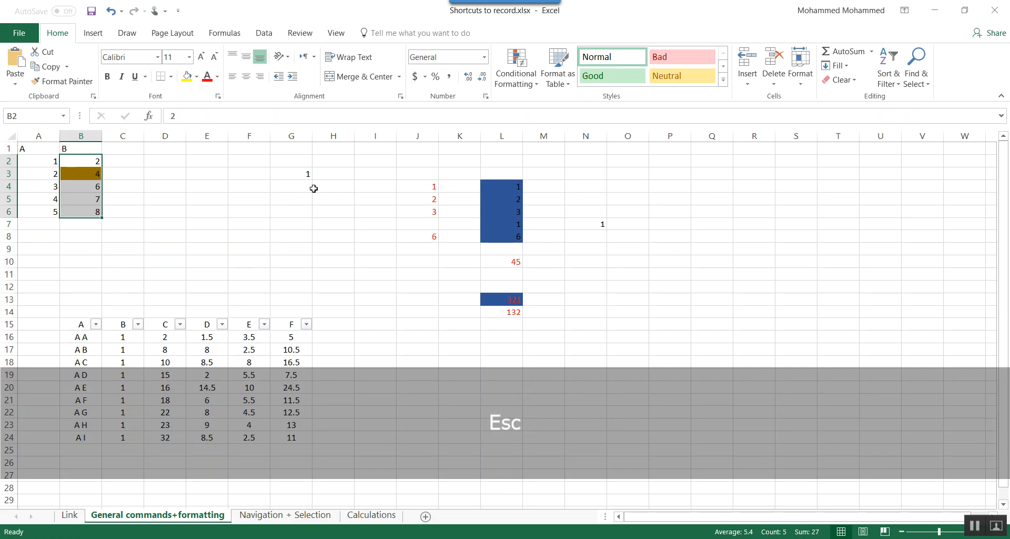
{"action": "key", "text": "ctrl+q"}
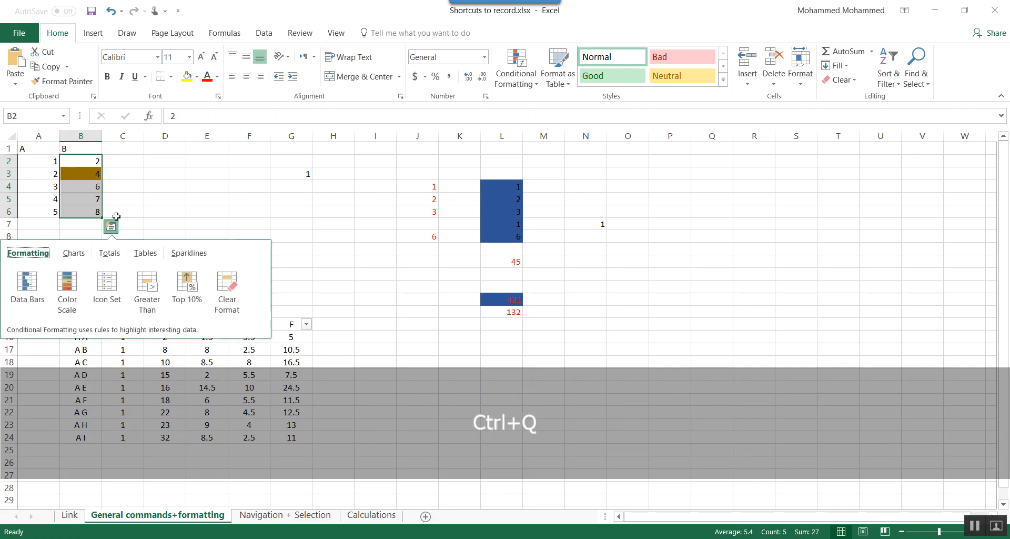
{"action": "left_click", "coordinate": [130, 200]}
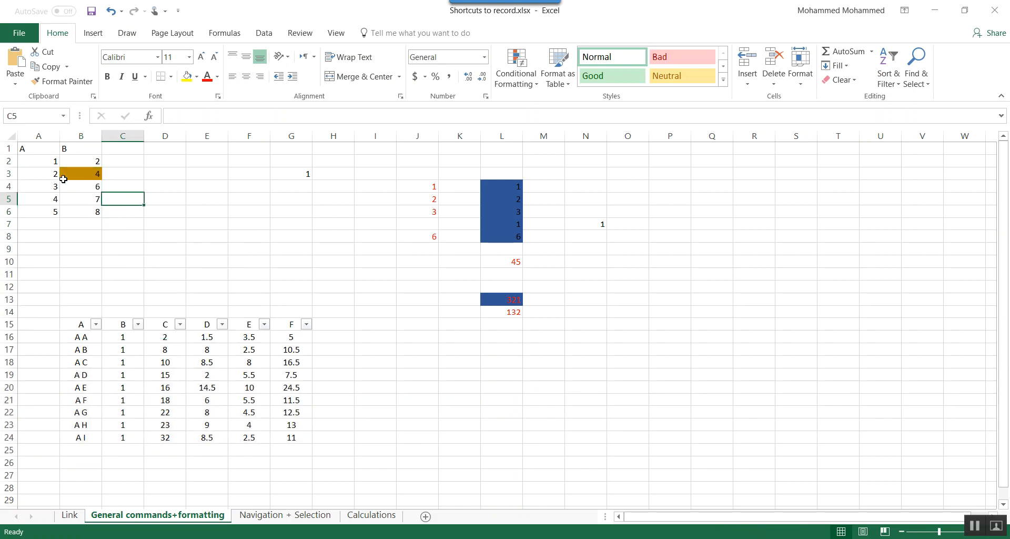
- Clear the conditional formatting from A2:A6 and B2:B6 with the Quick Analysis Clear Format option
{"action": "left_click_drag", "start_coordinate": [45, 168], "coordinate": [47, 207]}
{"action": "key", "text": "ctrl+q"}
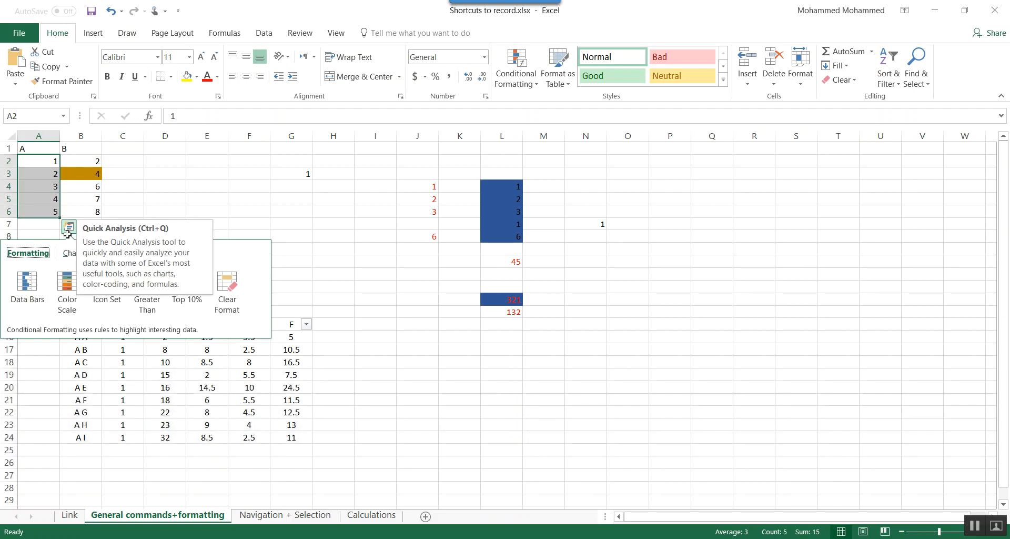
{"action": "left_click", "coordinate": [229, 301]}
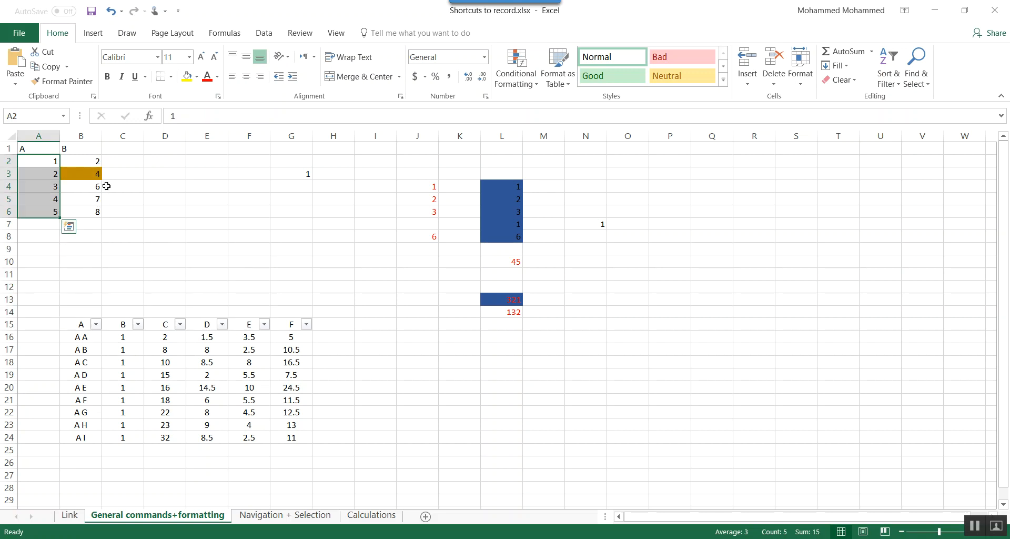
{"action": "left_click_drag", "start_coordinate": [96, 162], "coordinate": [92, 212]}
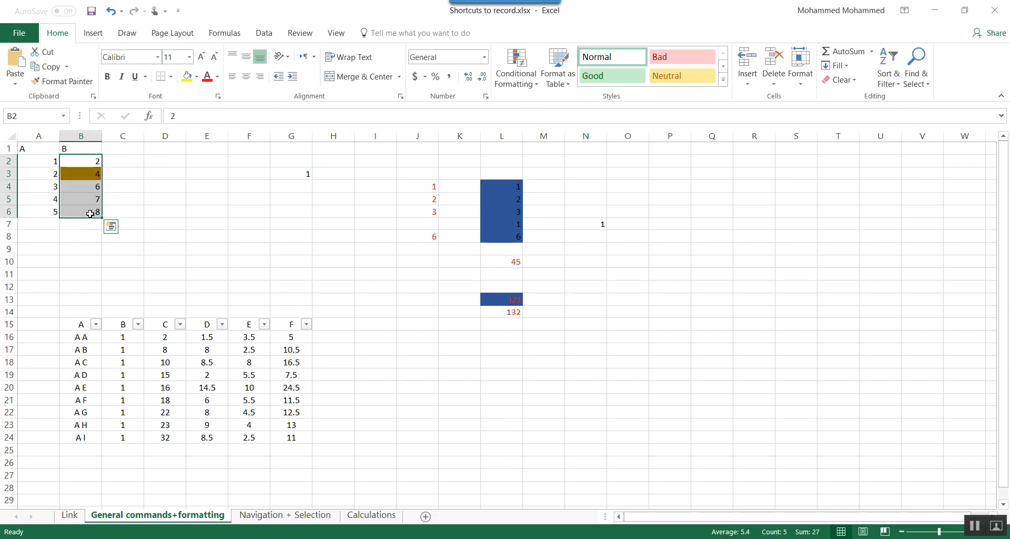
{"action": "left_click", "coordinate": [111, 226]}
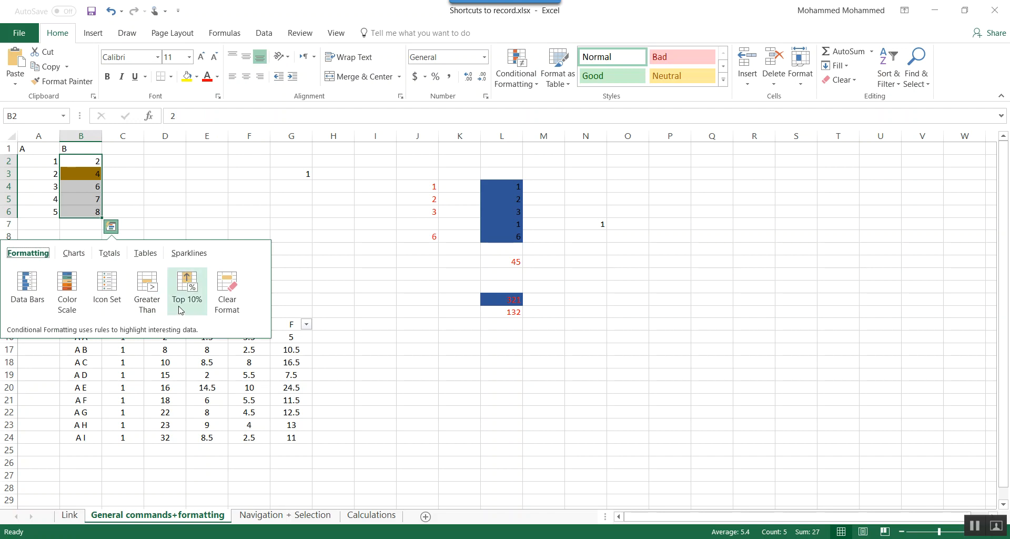
{"action": "left_click", "coordinate": [219, 302]}
- Look at the Quick Analysis Greater Than option for J4:J6 and the conditional formatting commands without applying a rule
{"action": "key", "text": "Right"}
{"action": "key", "text": "Right"}
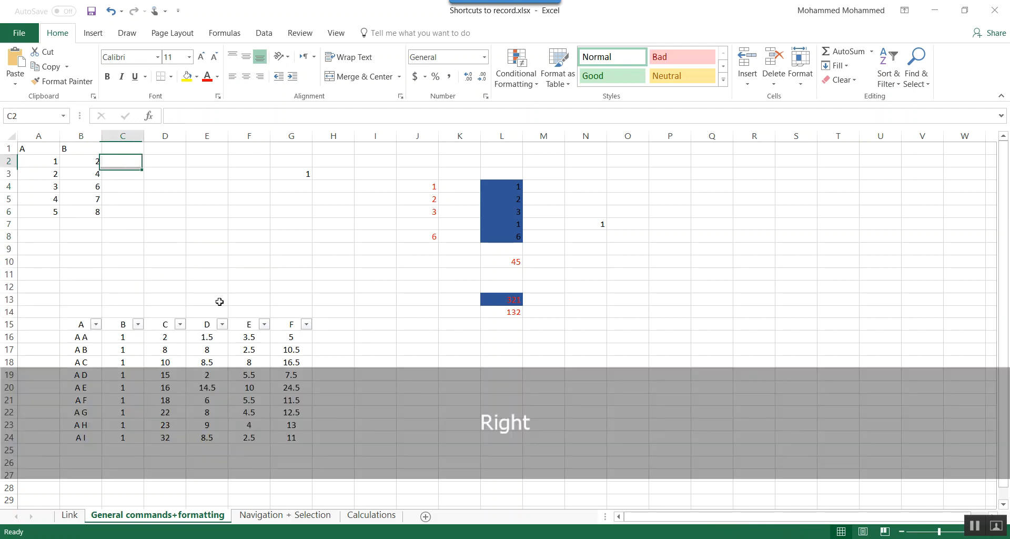
{"action": "key", "text": "Down"}
{"action": "key", "text": "Down"}
{"action": "key", "text": "Right"}
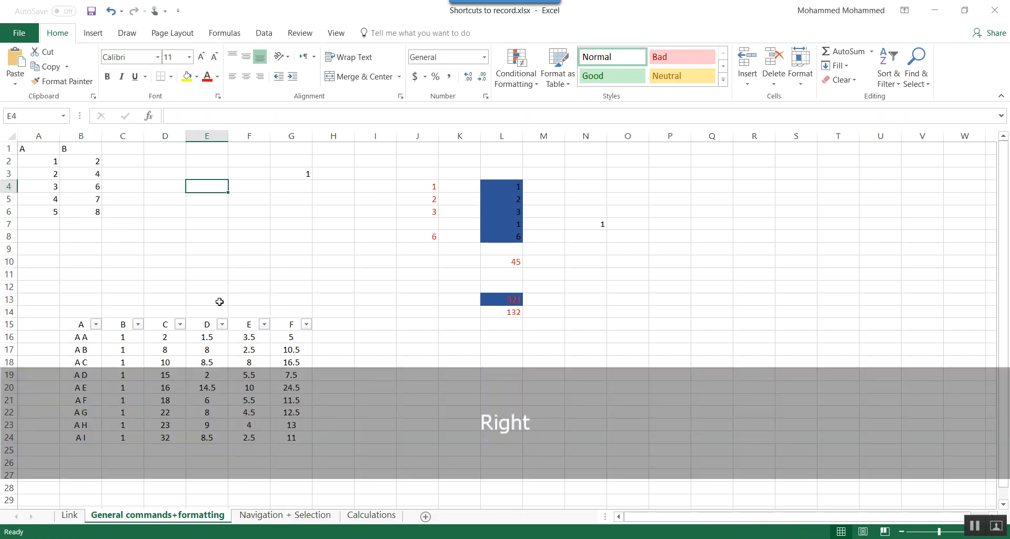
{"action": "key", "text": "Right"}
{"action": "key", "text": "Right"}
{"action": "key", "text": "Right"}
{"action": "key", "text": "Right"}
{"action": "key", "text": "Right"}
{"action": "key", "text": "Right"}
{"action": "key", "text": "Left"}
{"action": "key", "text": "shift+Down"}
{"action": "key", "text": "shift+Down"}
{"action": "key", "text": "ctrl+q"}
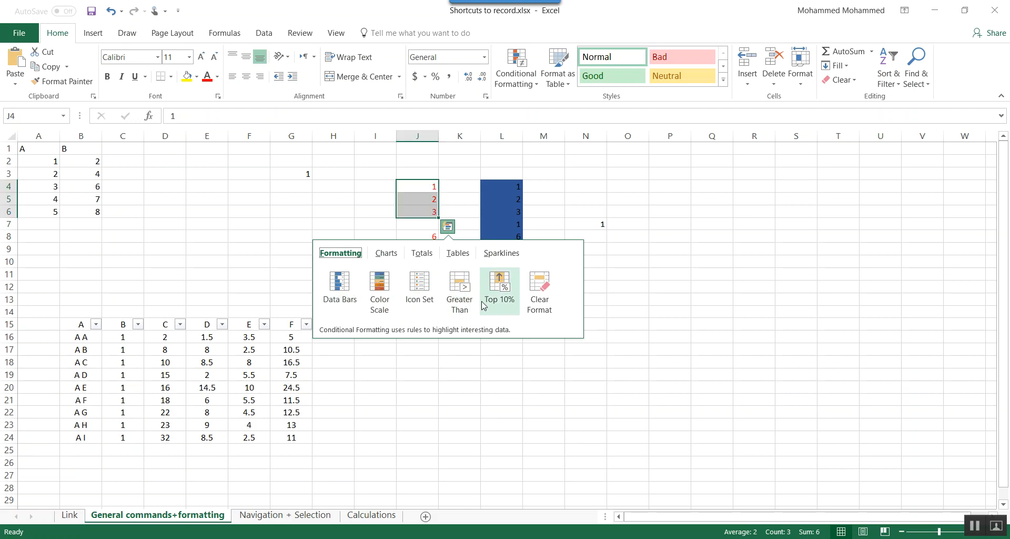
{"action": "left_click", "coordinate": [453, 294]}
{"action": "left_click", "coordinate": [816, 334]}
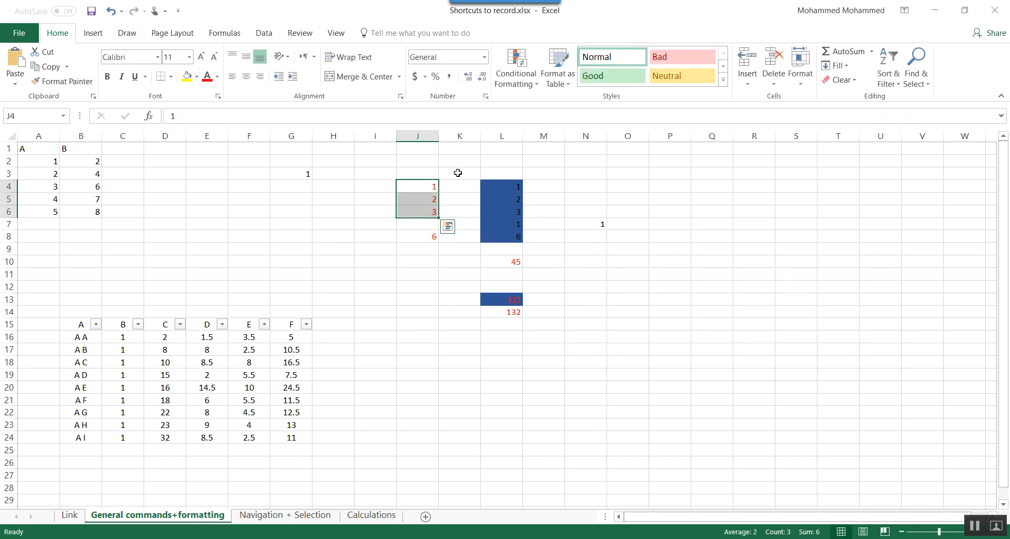
{"action": "left_click", "coordinate": [515, 78]}
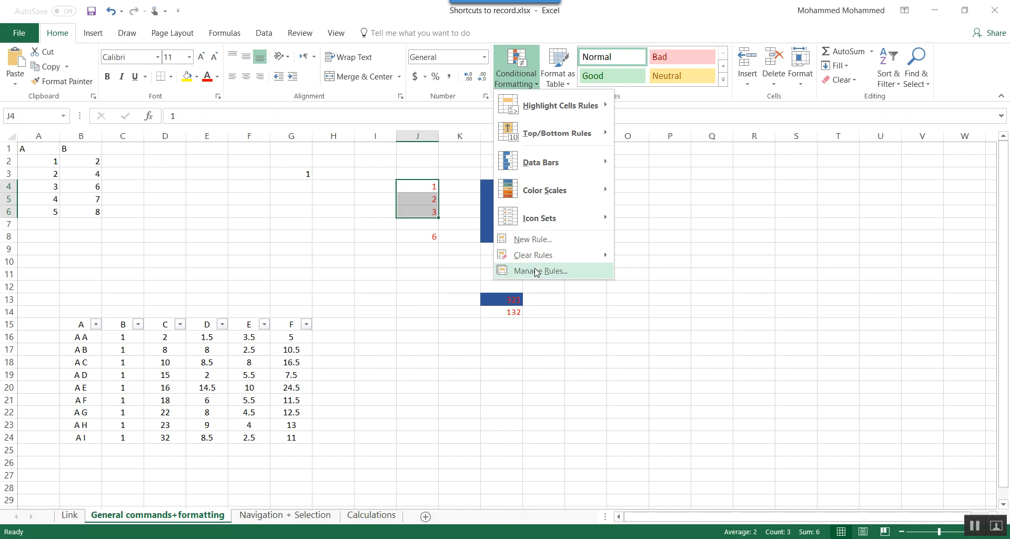
{"action": "key", "text": "Escape"}
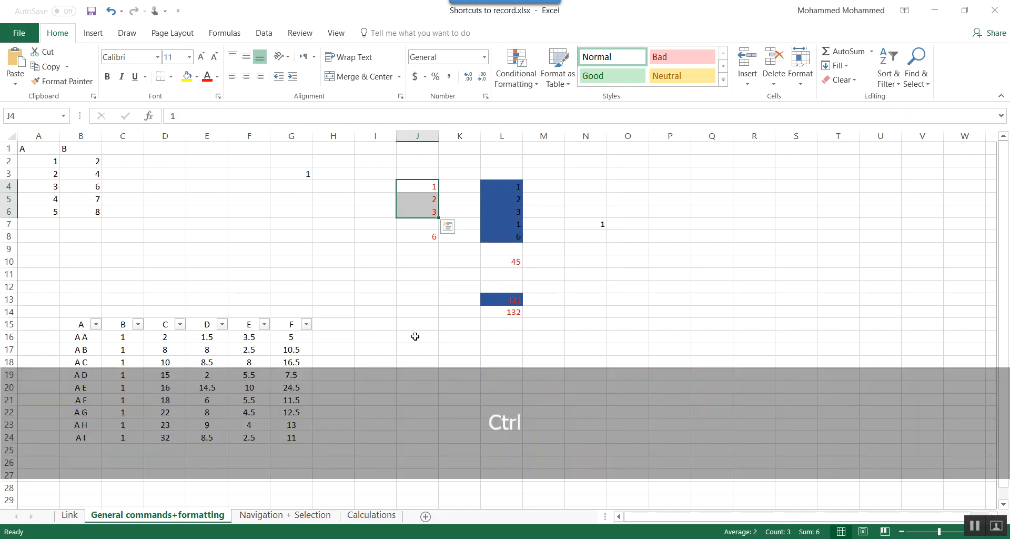
- Undo the last three changes on the sheet
{"action": "key", "text": "ctrl+z"}
{"action": "key", "text": "ctrl+z"}
{"action": "key", "text": "ctrl+z"}
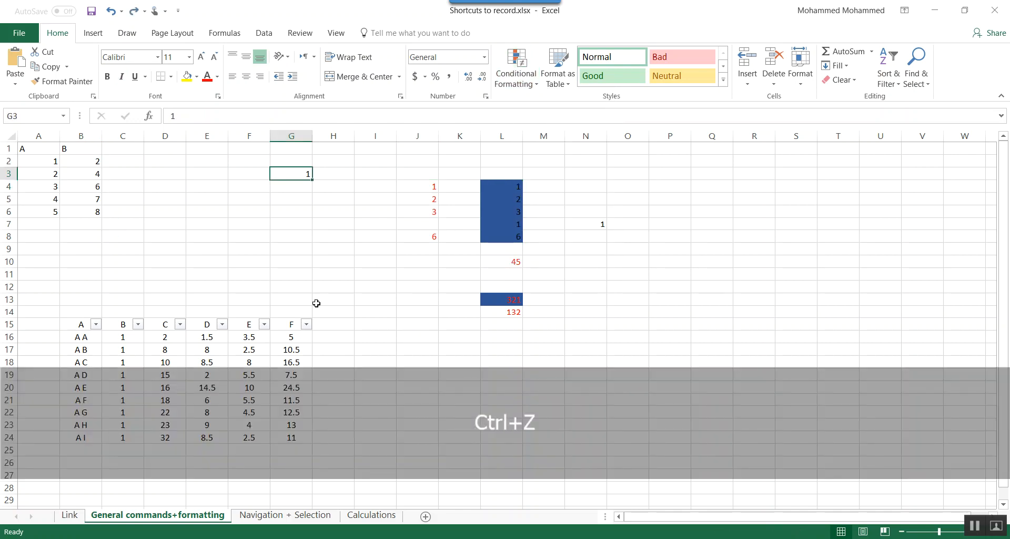
- Select B2:B6 and look at its Quick Analysis formatting options, including the Top 10% preview, without applying any
{"action": "left_click_drag", "start_coordinate": [81, 157], "coordinate": [81, 210]}
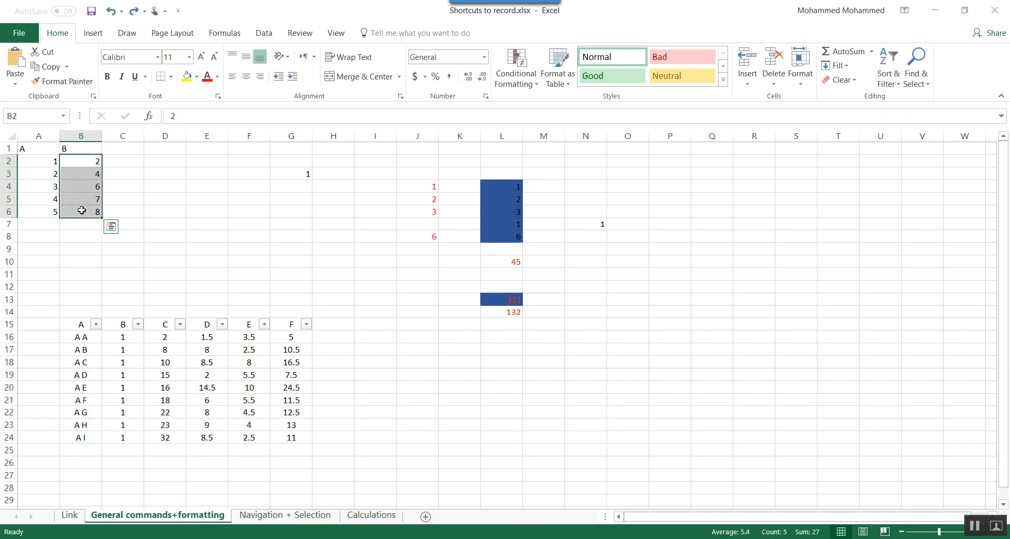
{"action": "key", "text": "ctrl+q"}
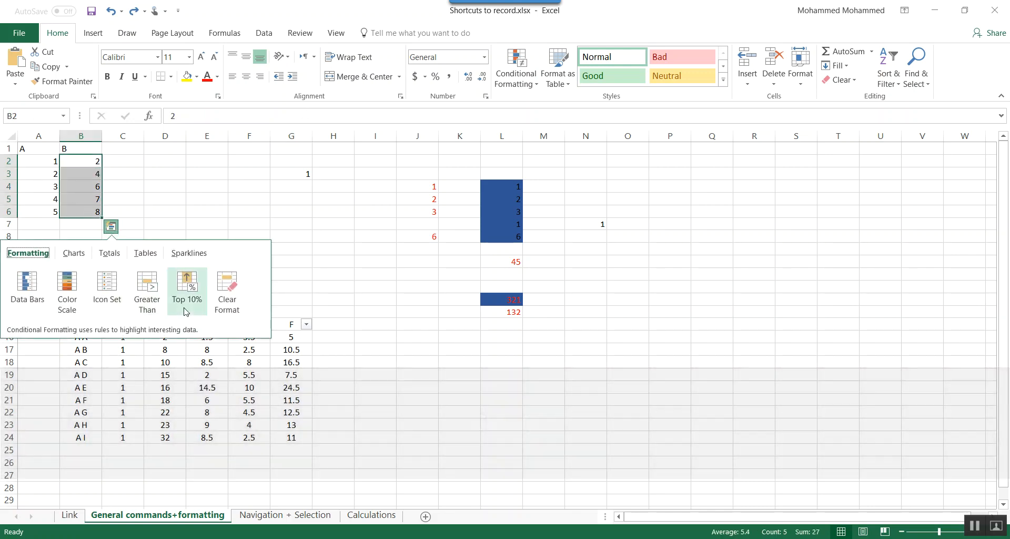
{"action": "left_click", "coordinate": [77, 254]}
{"action": "left_click", "coordinate": [49, 255]}
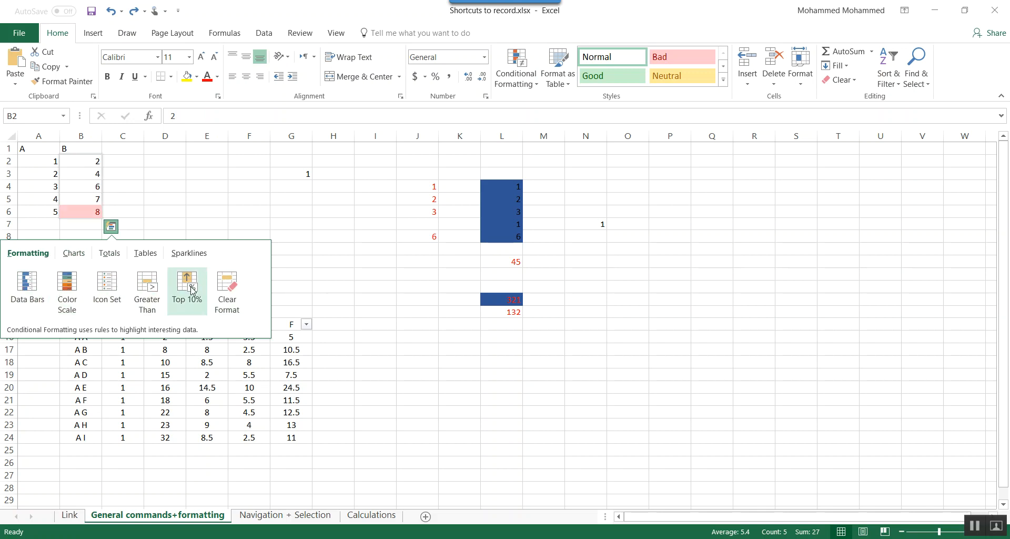
{"action": "left_click", "coordinate": [318, 310]}
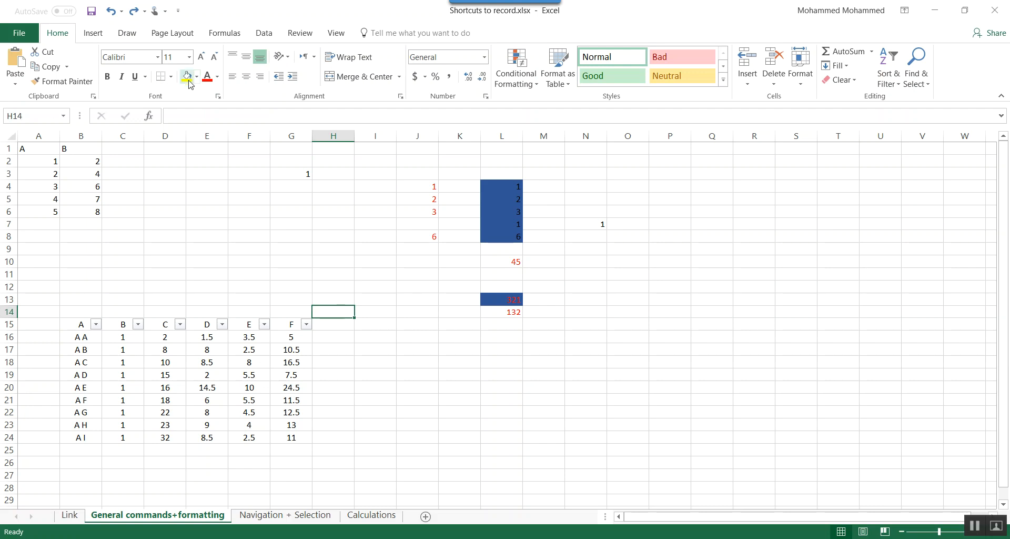
- Select A1 and look at the Font and Number settings in Format Cells, closing it without changes
{"action": "left_click", "coordinate": [39, 150]}
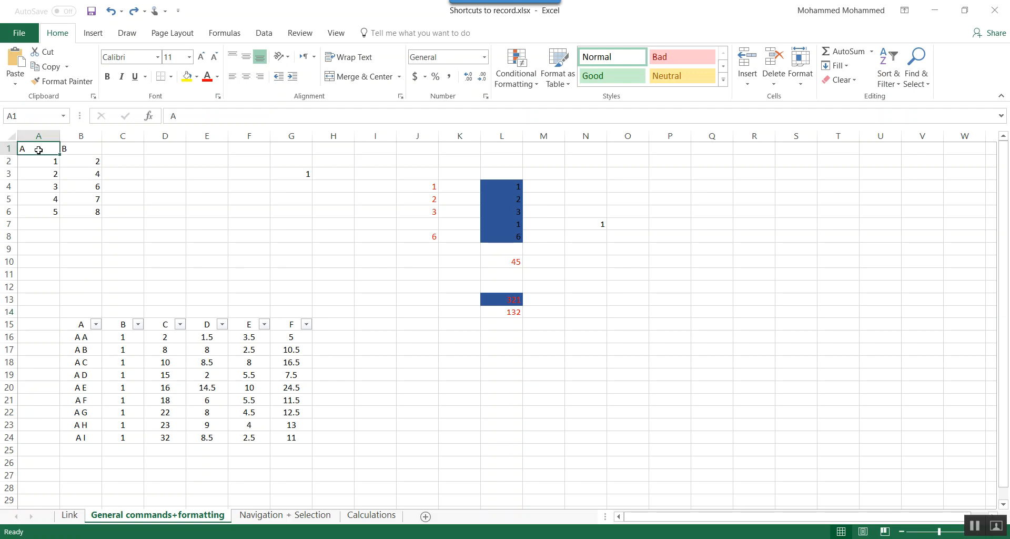
{"action": "left_click", "coordinate": [218, 96]}
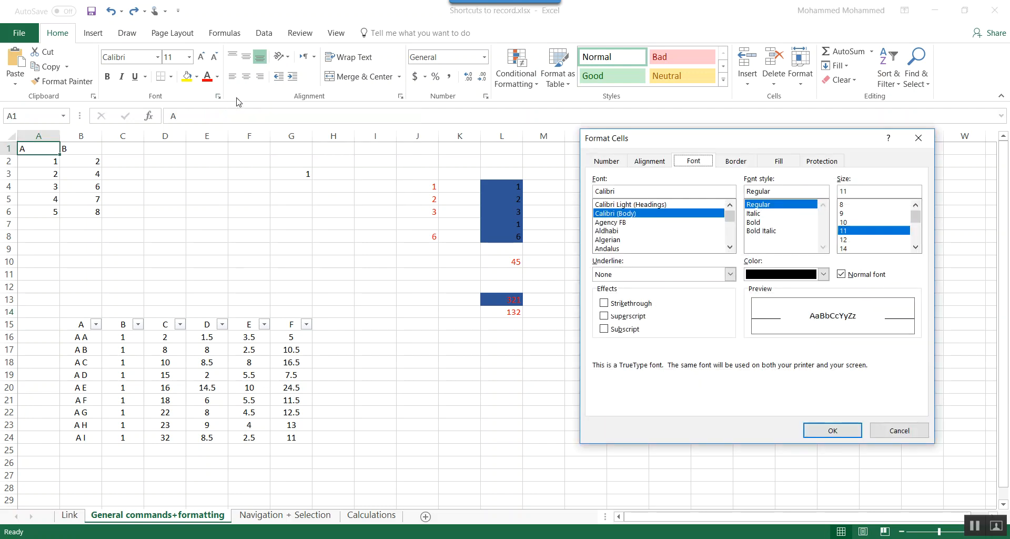
{"action": "left_click_drag", "start_coordinate": [642, 140], "coordinate": [359, 125]}
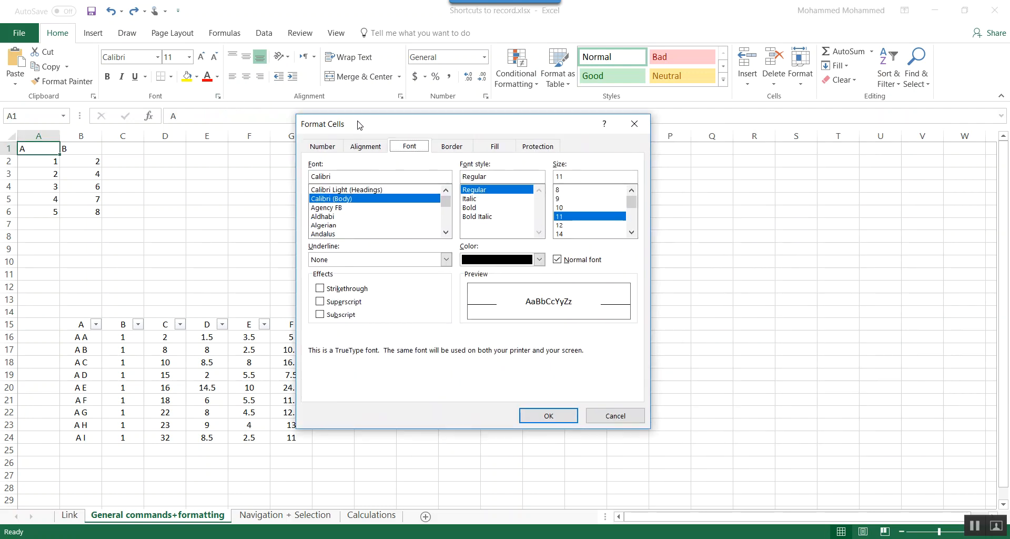
{"action": "left_click", "coordinate": [321, 147]}
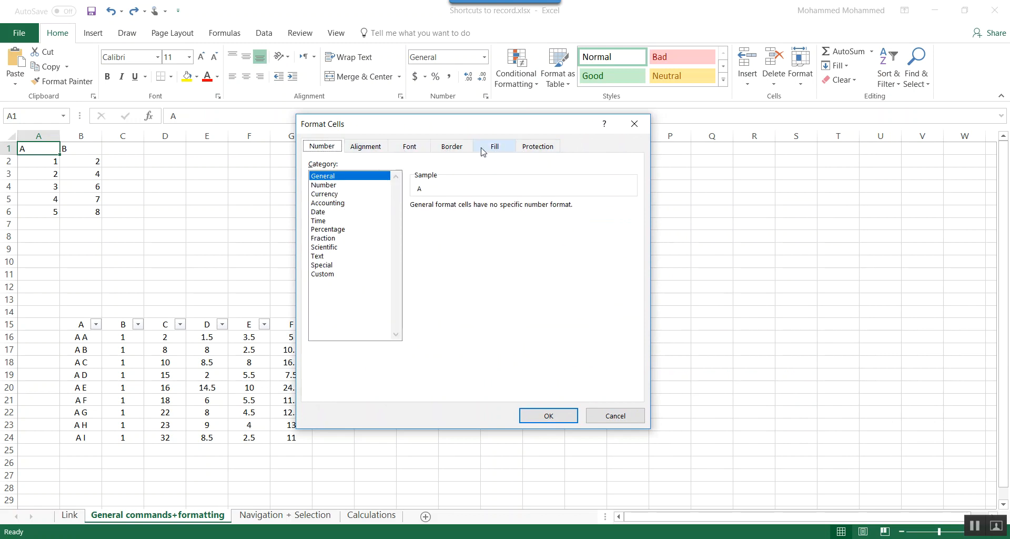
{"action": "left_click", "coordinate": [634, 124]}
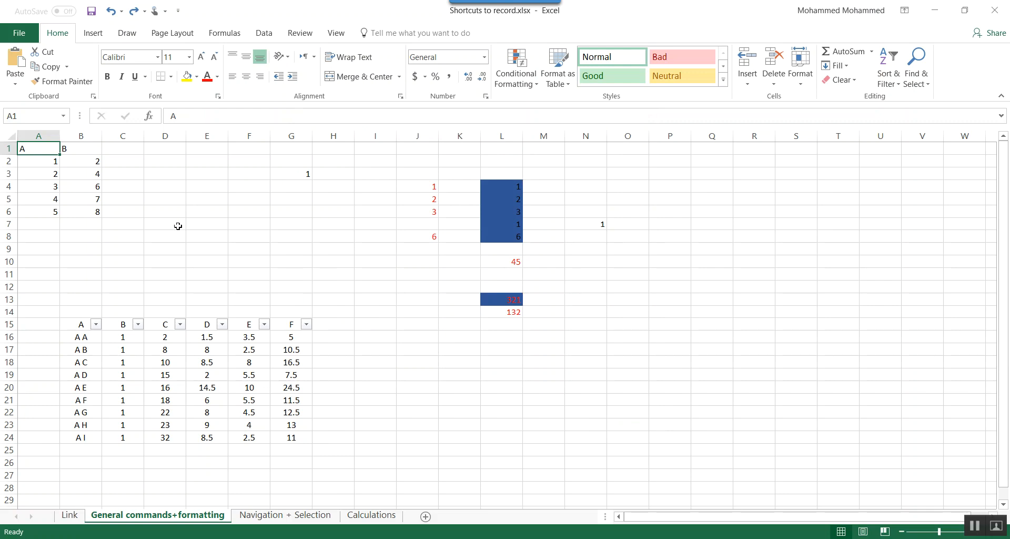
- Reopen Format Cells for A1 and browse the number categories from Number down to Scientific, then cancel
{"action": "key", "text": "ctrl"}
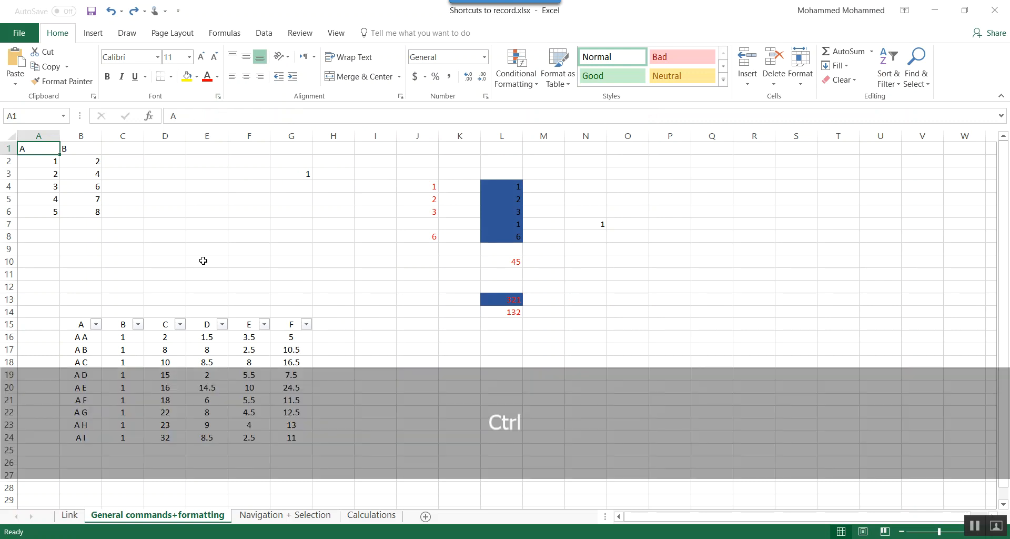
{"action": "key", "text": "ctrl+1"}
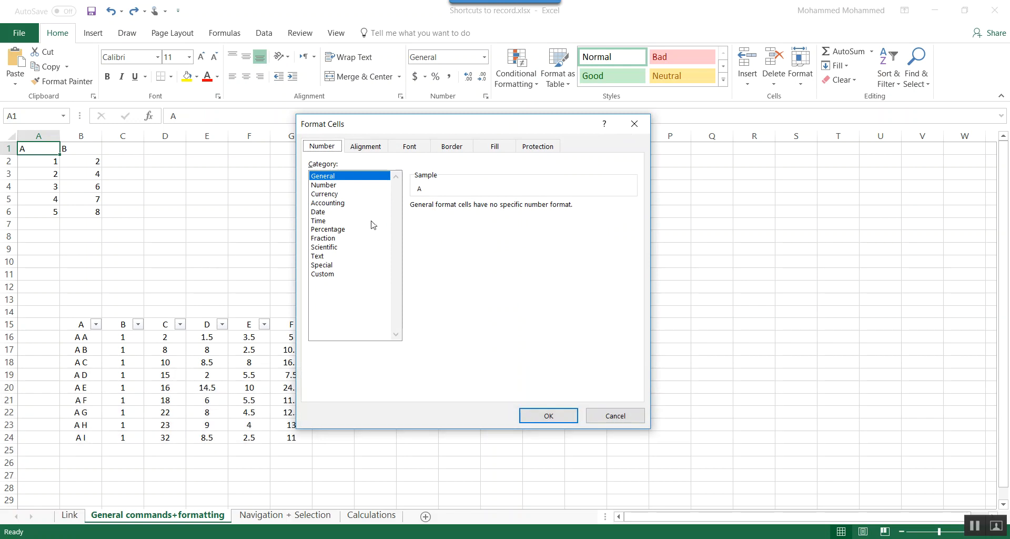
{"action": "left_click", "coordinate": [346, 185]}
{"action": "key", "text": "Down"}
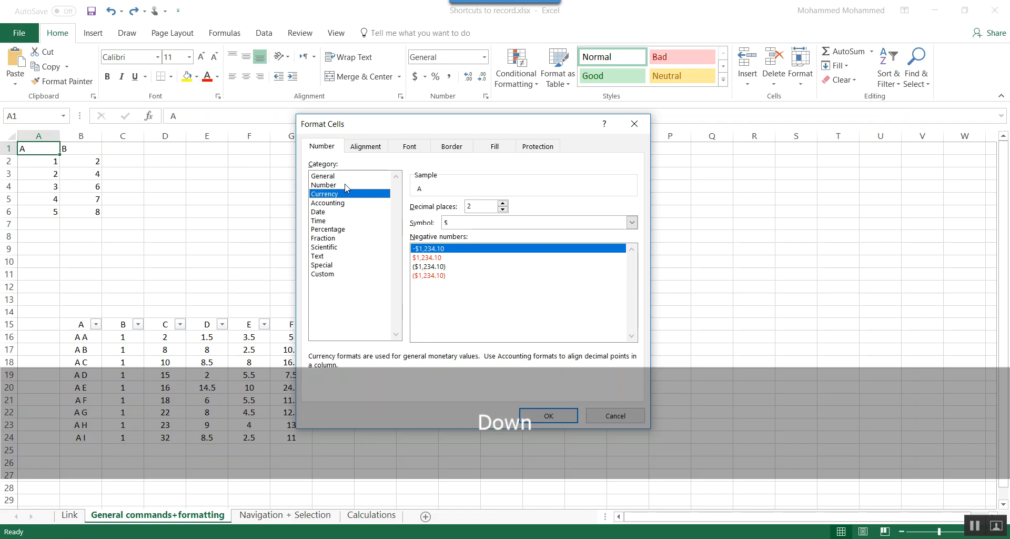
{"action": "key", "text": "Down"}
{"action": "key", "text": "Down"}
{"action": "key", "text": "Down"}
{"action": "key", "text": "Down"}
{"action": "key", "text": "Down"}
{"action": "key", "text": "Down"}
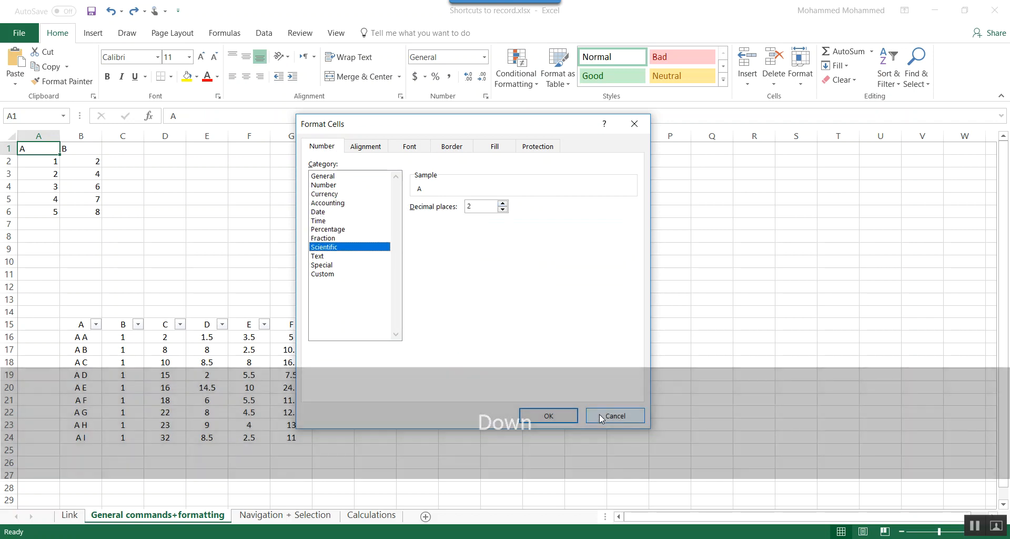
{"action": "left_click", "coordinate": [598, 415]}
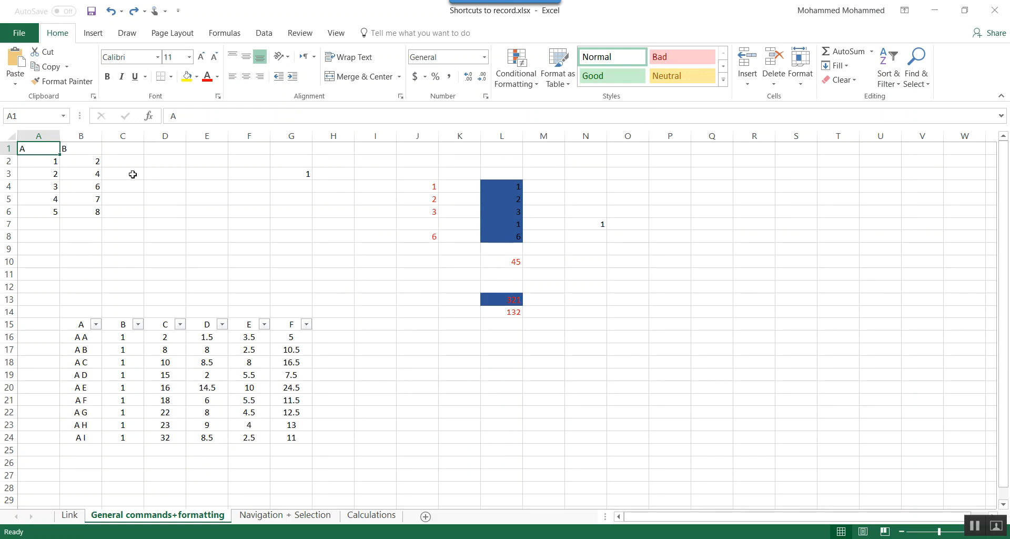
- Open and dismiss Find and Replace, then view the font settings of A1 in Format Cells without changes
{"action": "key", "text": "ctrl+f"}
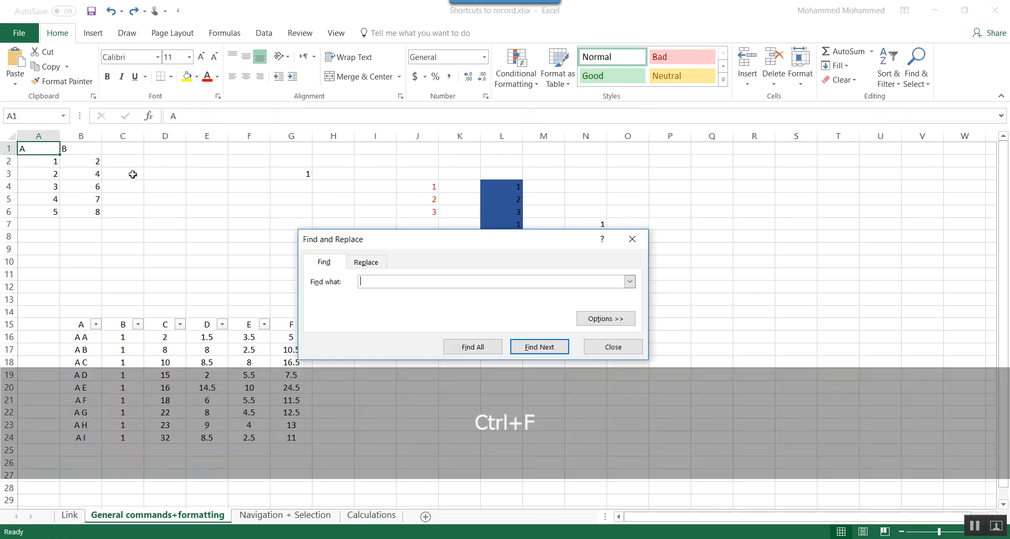
{"action": "key", "text": "Escape"}
{"action": "key", "text": "ctrl+shift+f"}
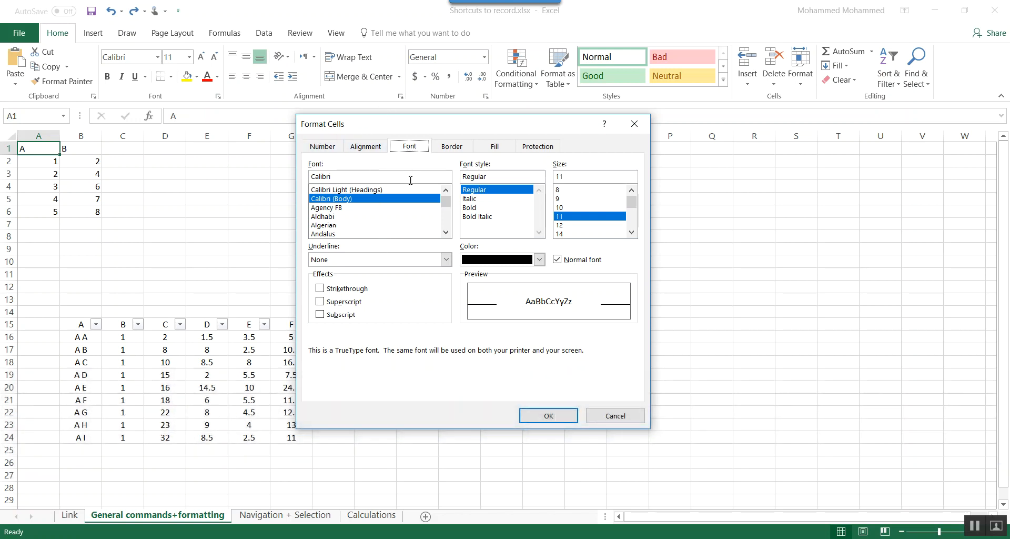
{"action": "left_click", "coordinate": [333, 151]}
{"action": "left_click", "coordinate": [400, 151]}
{"action": "key", "text": "Escape"}
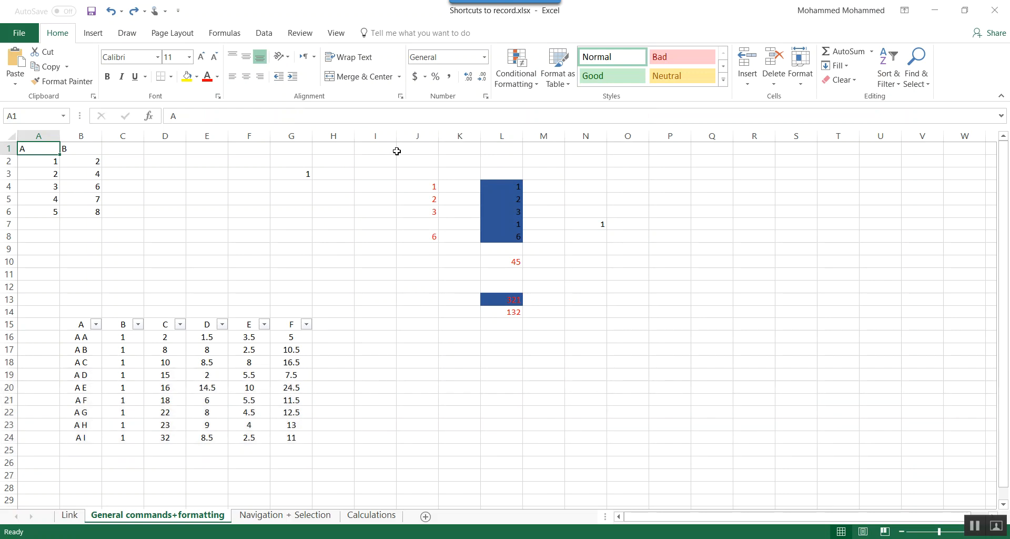
- Apply an outline border around A1:B6 and move the selection away to D6 to inspect it
{"action": "key", "text": "ctrl+shift+Right"}
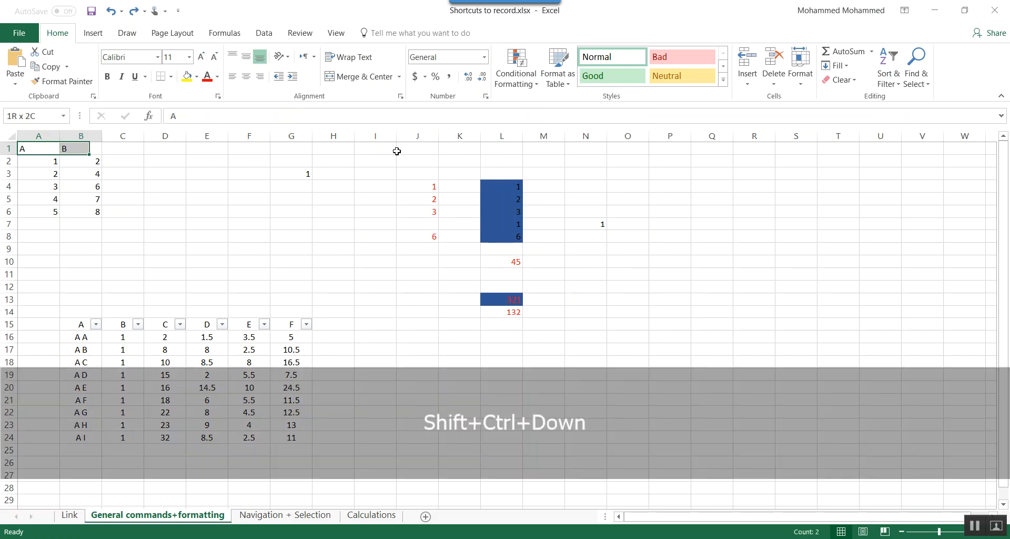
{"action": "key", "text": "ctrl+shift+Down"}
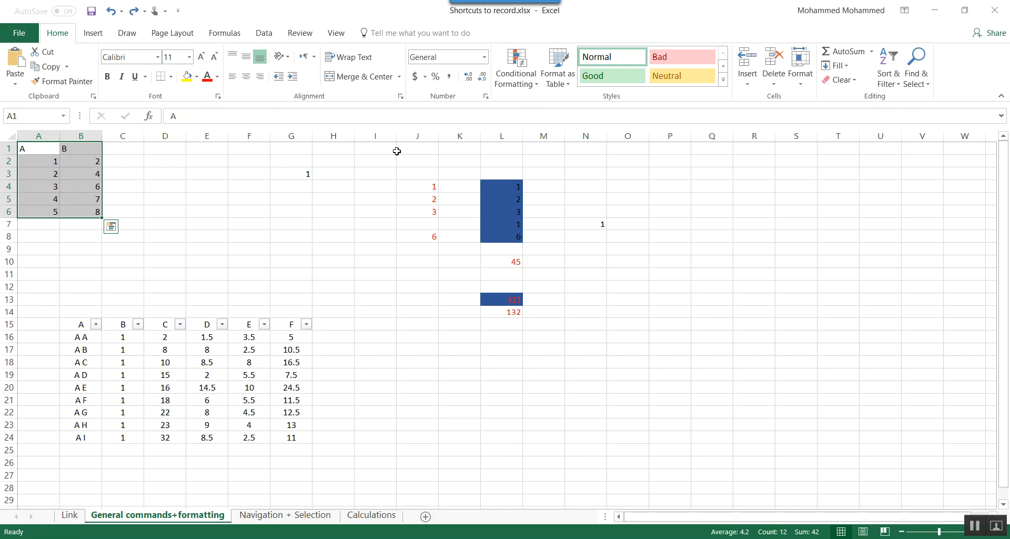
{"action": "key", "text": "ctrl+shift+7"}
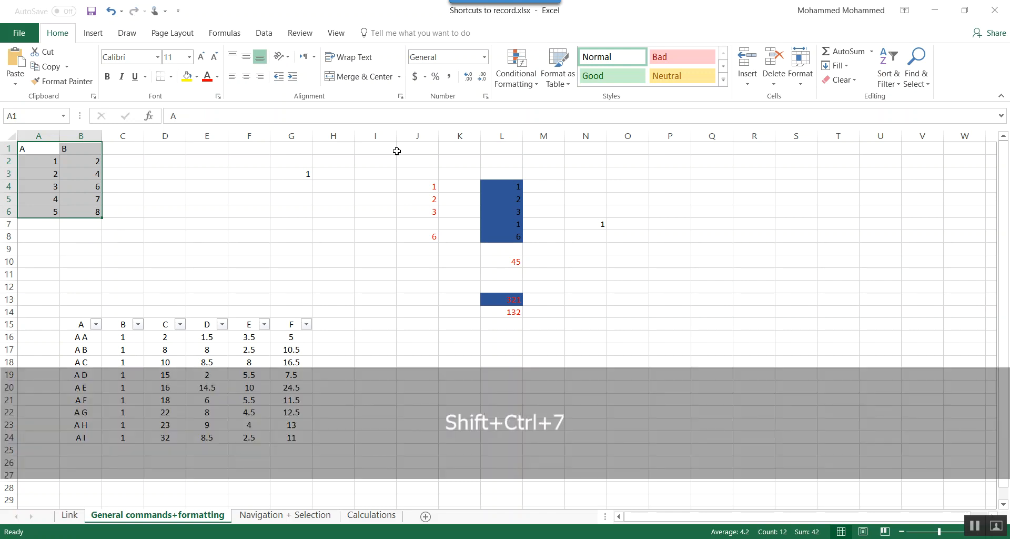
{"action": "key", "text": "Down"}
{"action": "key", "text": "Down"}
{"action": "key", "text": "Down"}
{"action": "key", "text": "Down"}
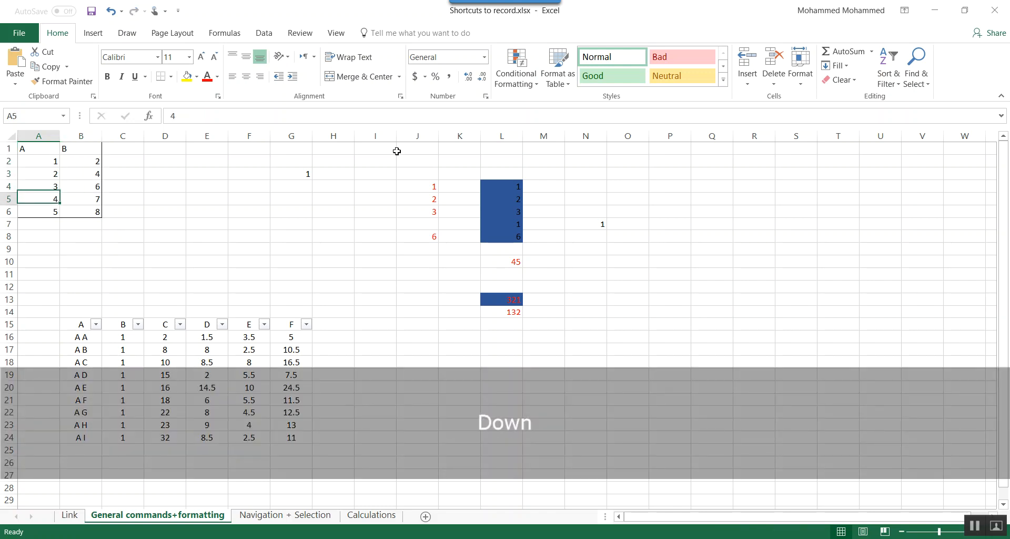
{"action": "key", "text": "Right"}
{"action": "key", "text": "Right"}
{"action": "key", "text": "Left"}
{"action": "key", "text": "Down"}
{"action": "key", "text": "Down"}
{"action": "key", "text": "Down"}
{"action": "key", "text": "Right"}
{"action": "key", "text": "Right"}
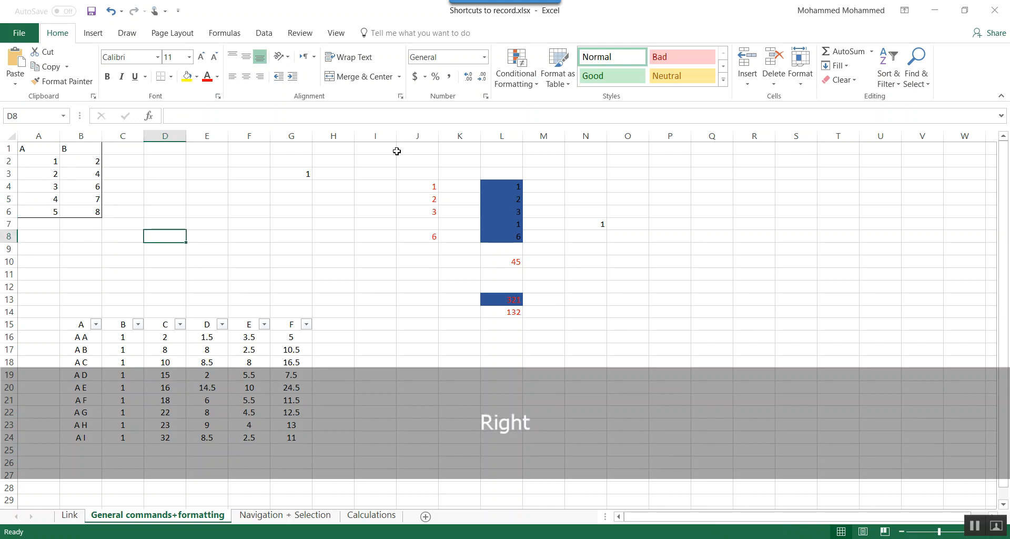
{"action": "key", "text": "Up"}
{"action": "key", "text": "Up"}
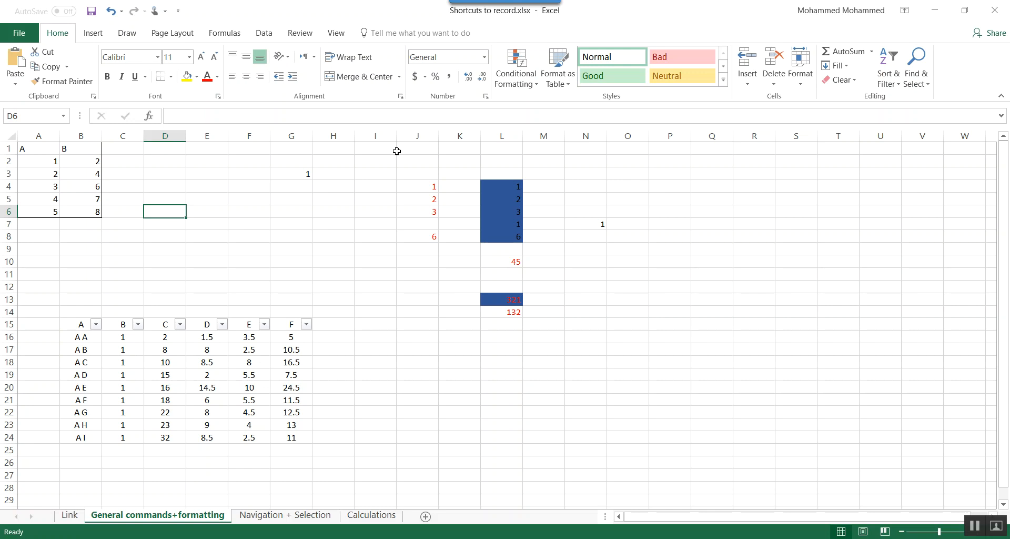
- Remove the border from A1:B6 and look at the available border options
{"action": "key", "text": "Left"}
{"action": "key", "text": "Left"}
{"action": "key", "text": "ctrl+shift+Left"}
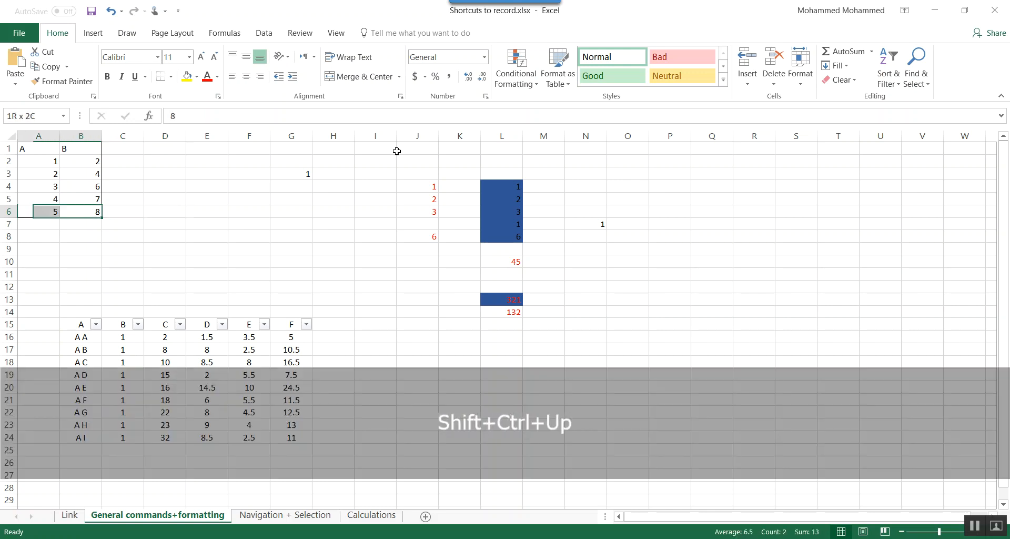
{"action": "key", "text": "ctrl+shift+Up"}
{"action": "key", "text": "ctrl+shift+minus"}
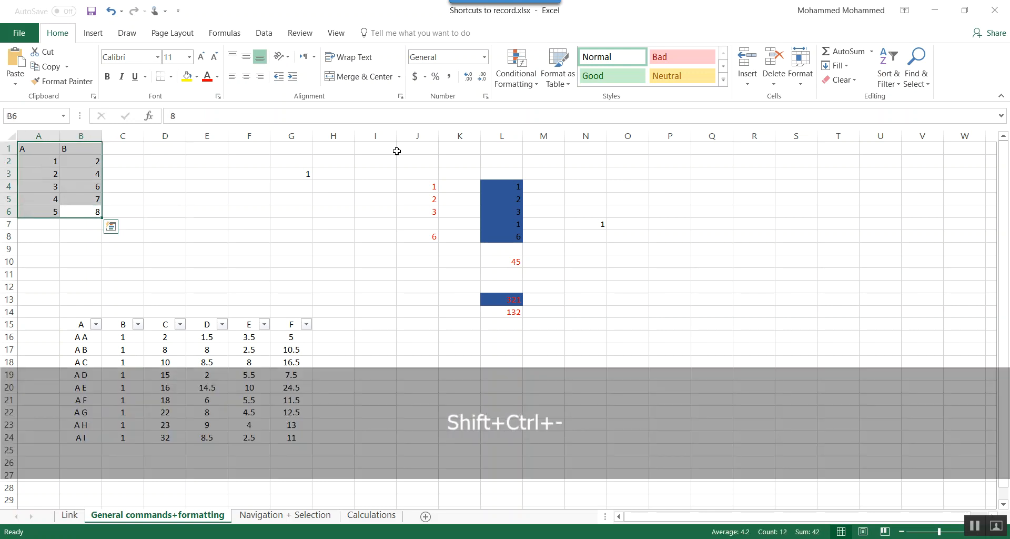
{"action": "key", "text": "Right"}
{"action": "key", "text": "Down"}
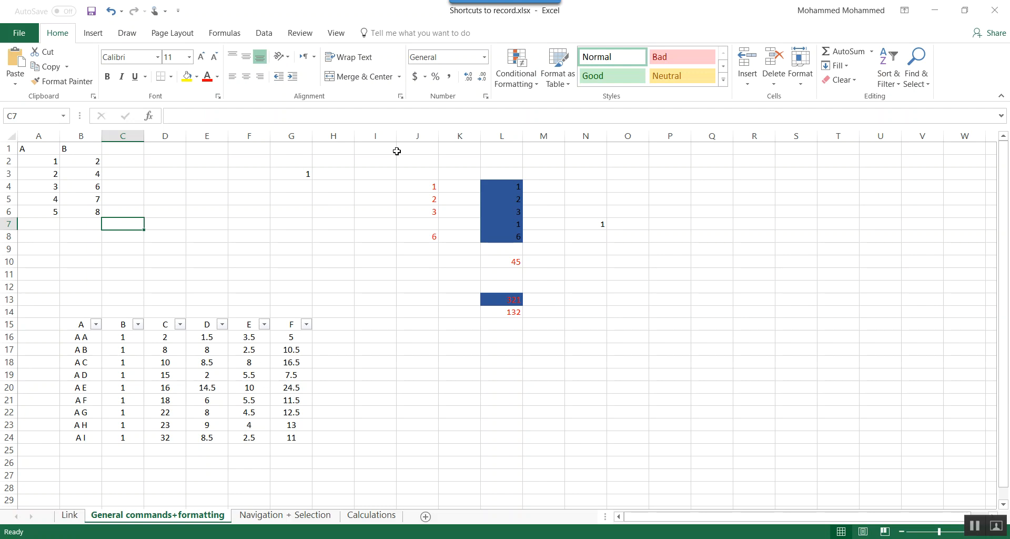
{"action": "left_click", "coordinate": [172, 77]}
{"action": "left_click", "coordinate": [173, 79]}
- Select B2:B6 and look at its number format categories in Format Cells, closing it without changes
{"action": "key", "text": "Left"}
{"action": "key", "text": "Up"}
{"action": "key", "text": "Up"}
{"action": "key", "text": "Up"}
{"action": "key", "text": "Up"}
{"action": "key", "text": "Up"}
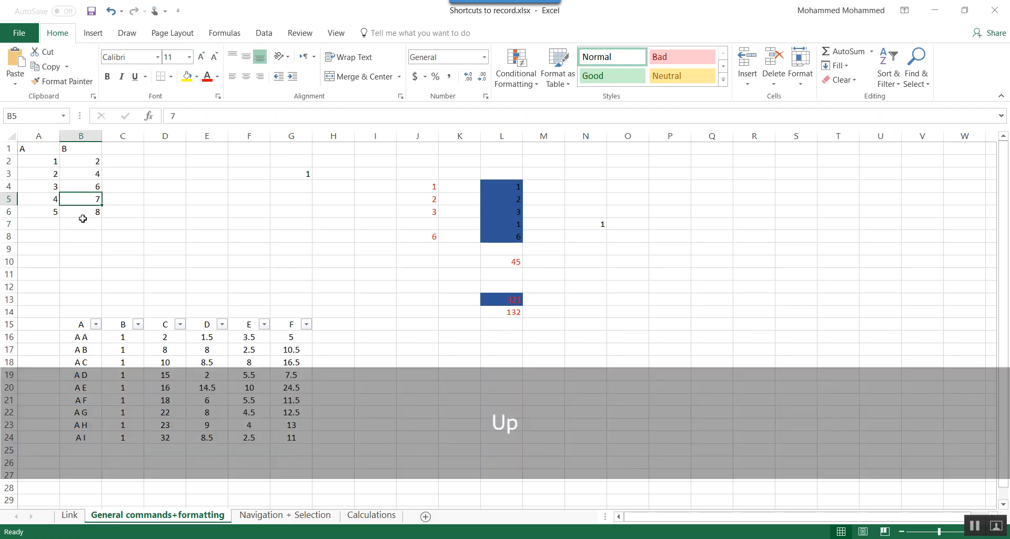
{"action": "key", "text": "ctrl+shift+Down"}
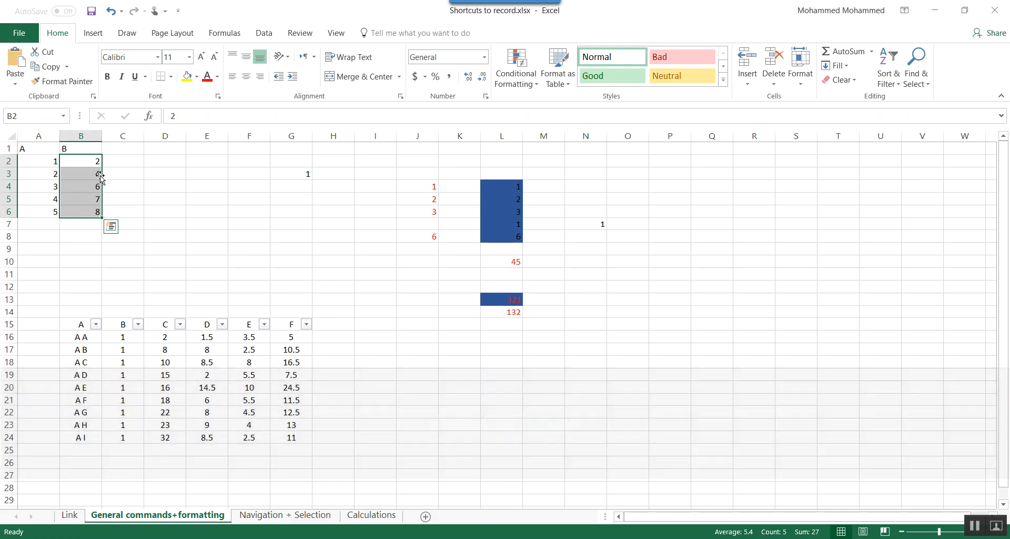
{"action": "key", "text": "ctrl+1"}
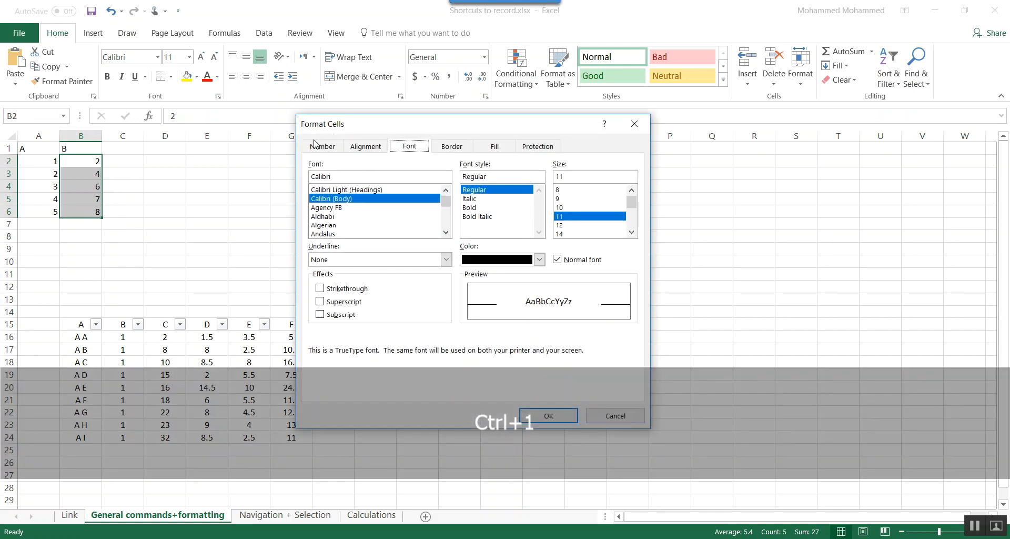
{"action": "left_click", "coordinate": [316, 145]}
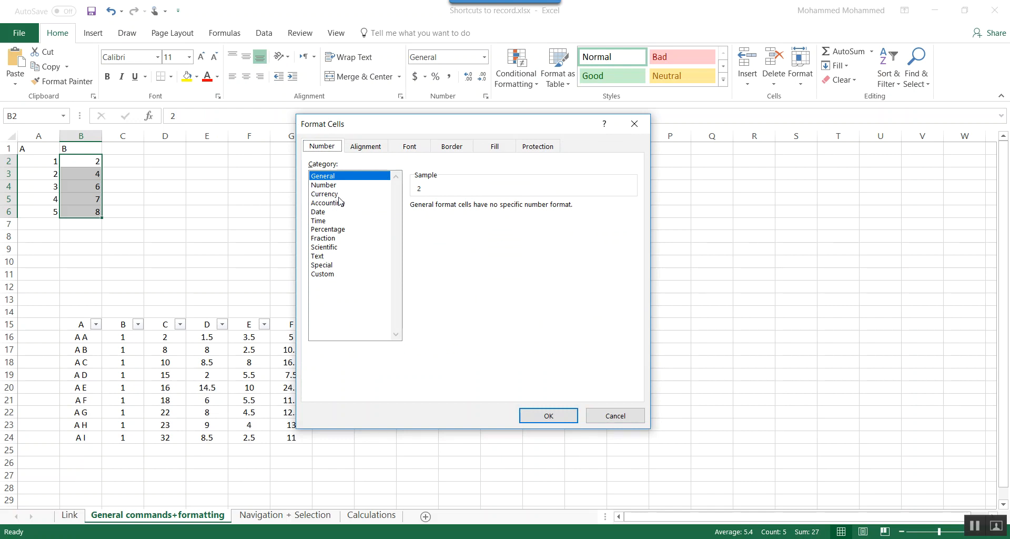
{"action": "key", "text": "Escape"}
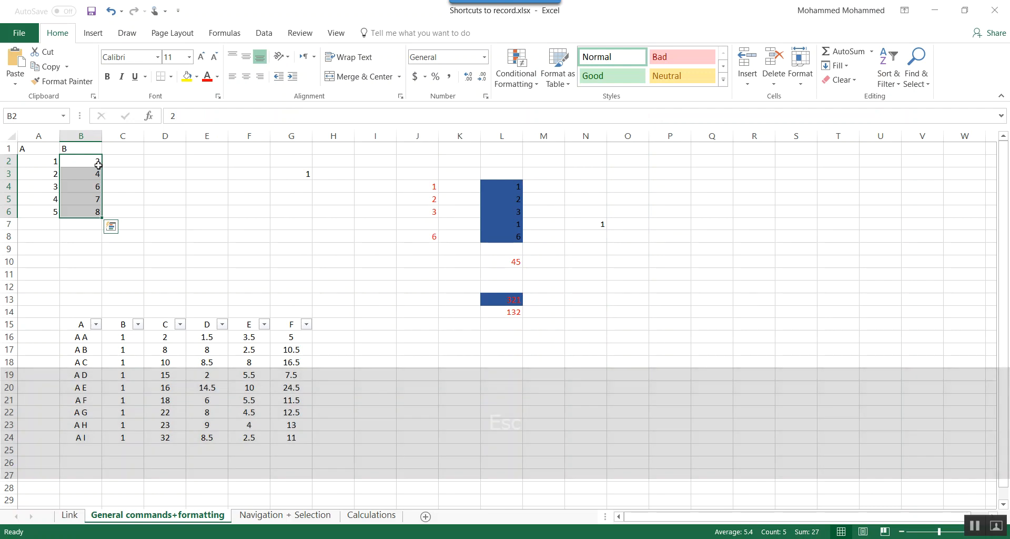
- Move the values in B2:B6 to D2:D6 and leave cell E6 selected
{"action": "left_click_drag", "start_coordinate": [101, 166], "coordinate": [181, 163]}
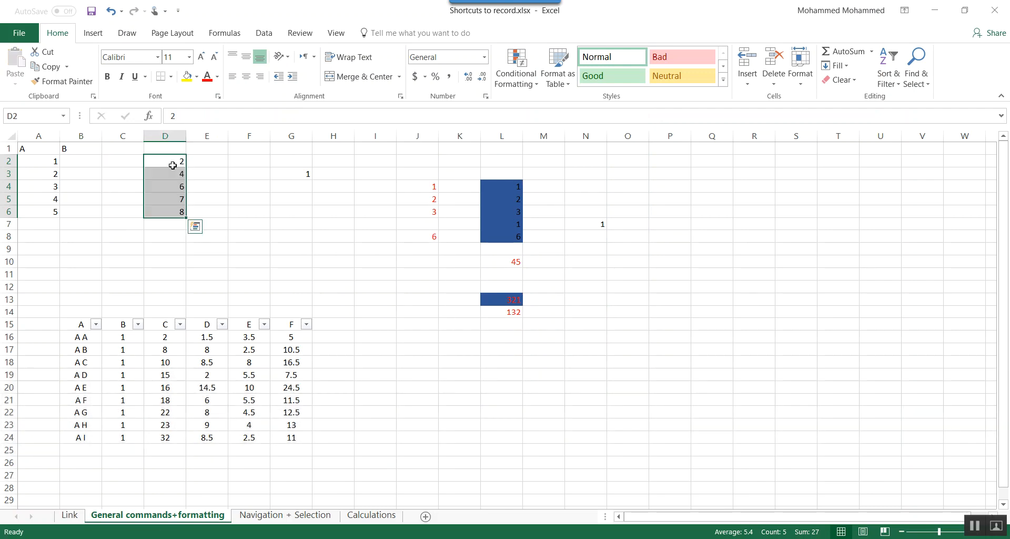
{"action": "left_click", "coordinate": [180, 164]}
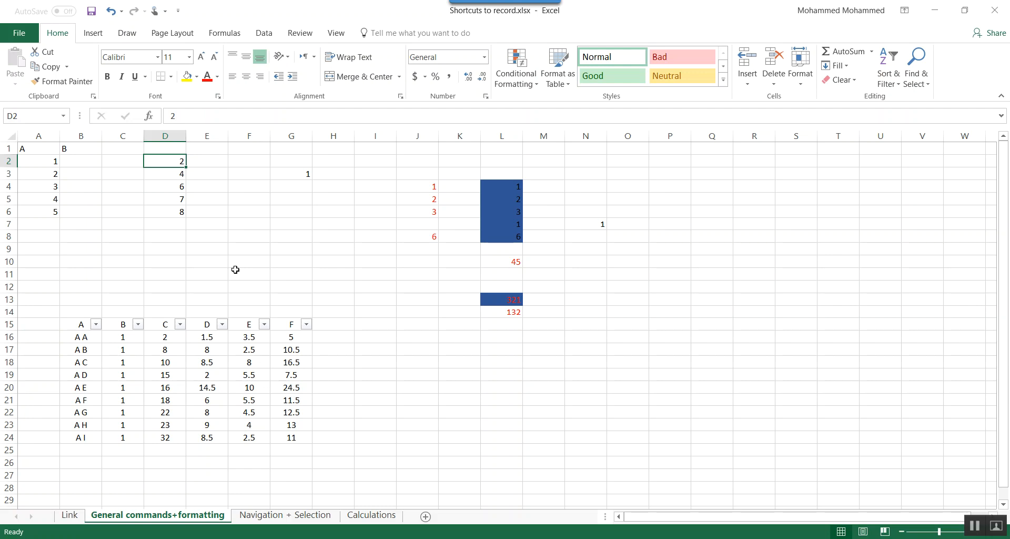
{"action": "key", "text": "Down"}
{"action": "key", "text": "Down"}
{"action": "key", "text": "Down"}
{"action": "key", "text": "Down"}
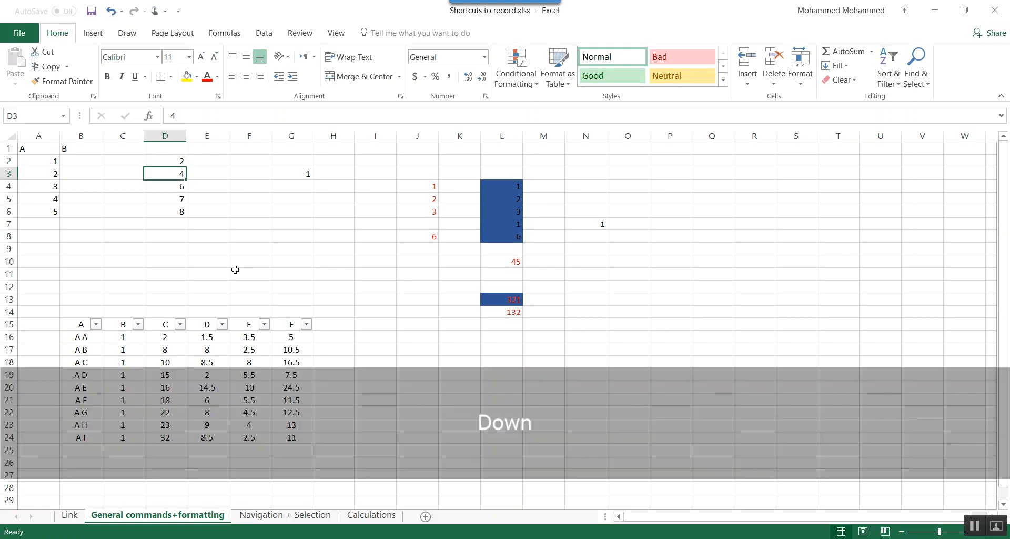
{"action": "key", "text": "Right"}
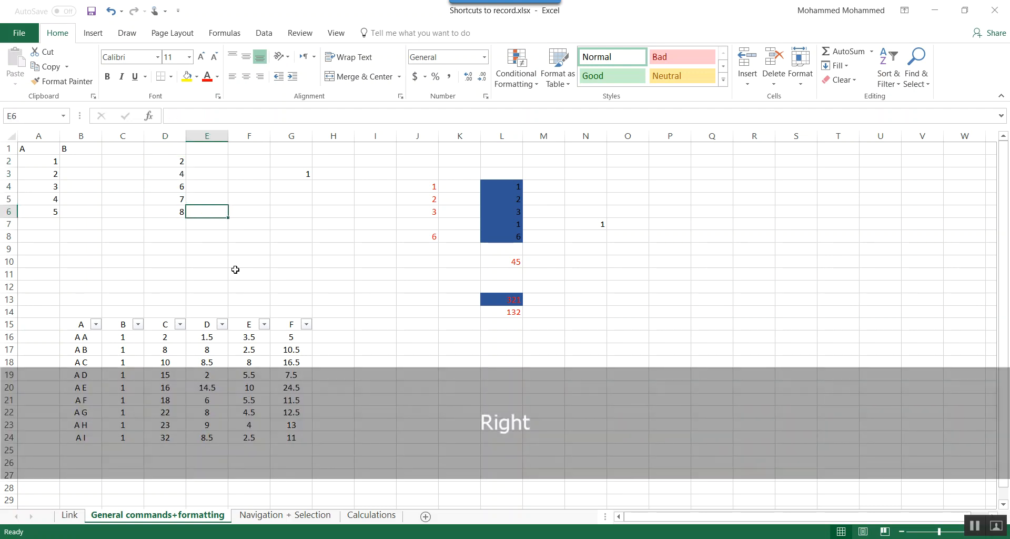
- Format cell D6 with the Scientific number format and cell D5 with the Percentage format
{"action": "key", "text": "Left"}
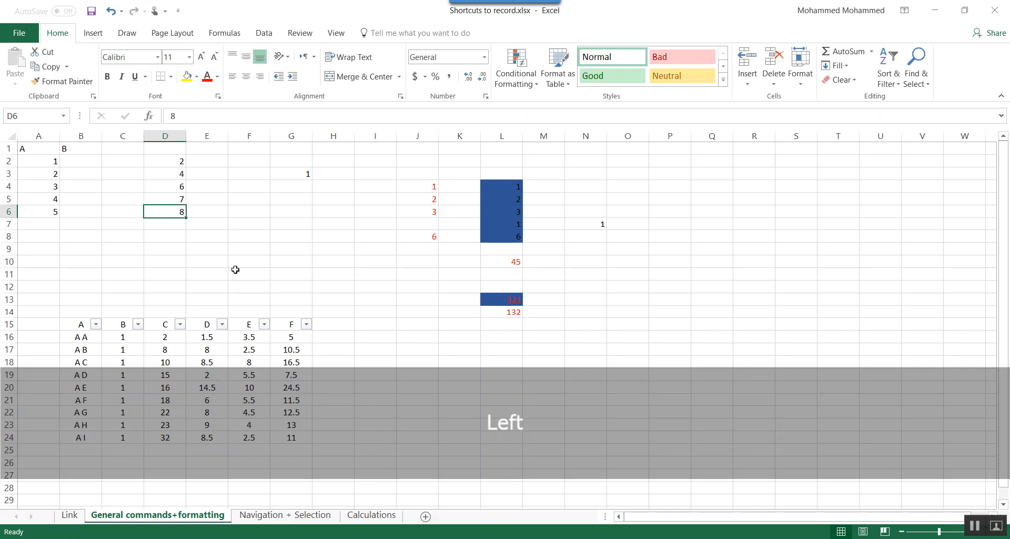
{"action": "key", "text": "shift"}
{"action": "key", "text": "ctrl+shift+6"}
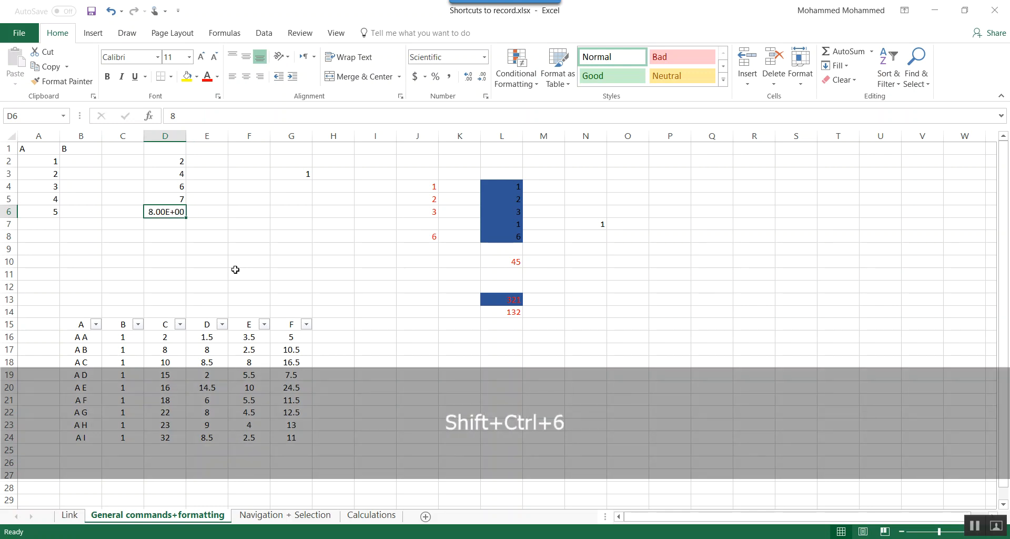
{"action": "key", "text": "Up"}
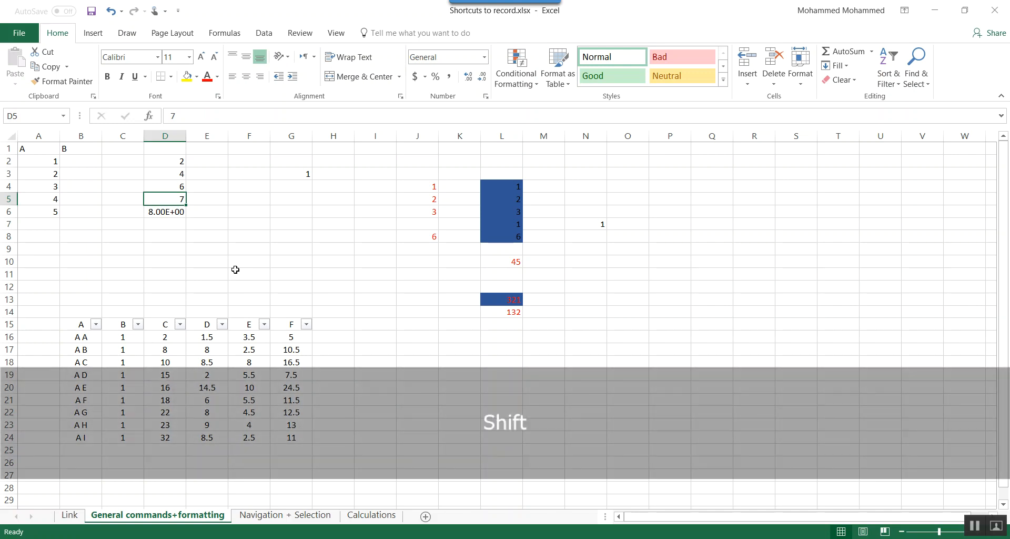
{"action": "key", "text": "ctrl+shift+5"}
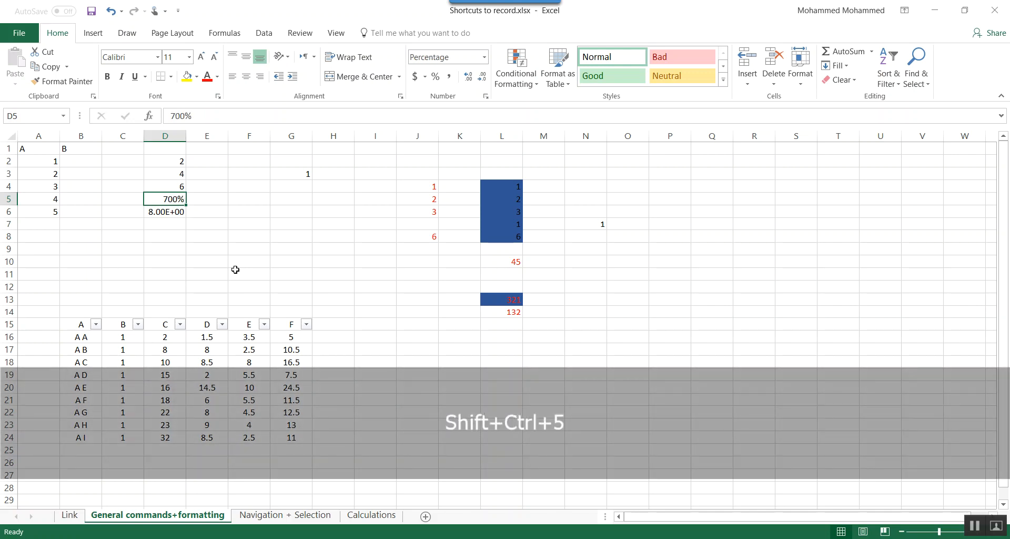
- Format cell D4 as Currency with two decimals and cell D3 as a day-month-year date
{"action": "key", "text": "Up"}
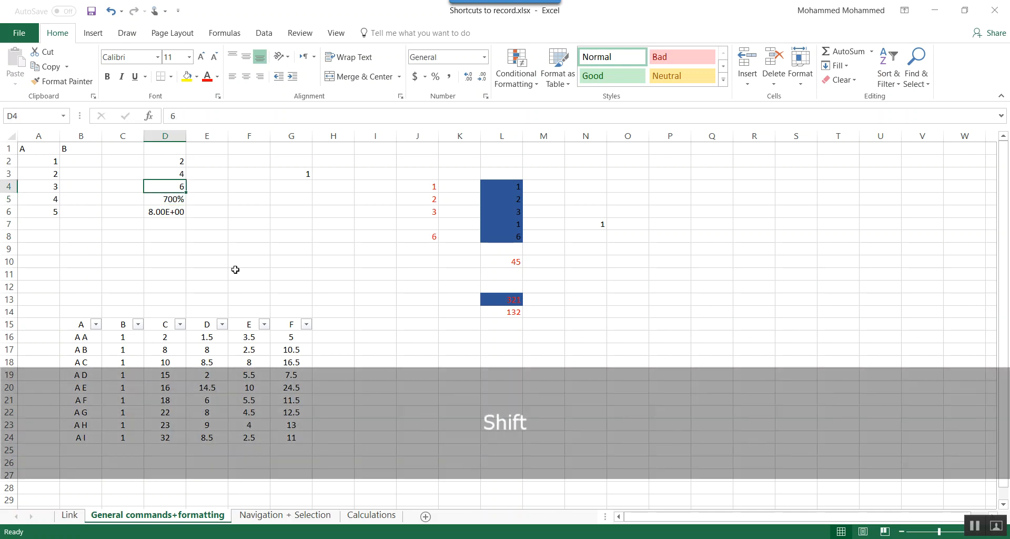
{"action": "key", "text": "ctrl+shift+4"}
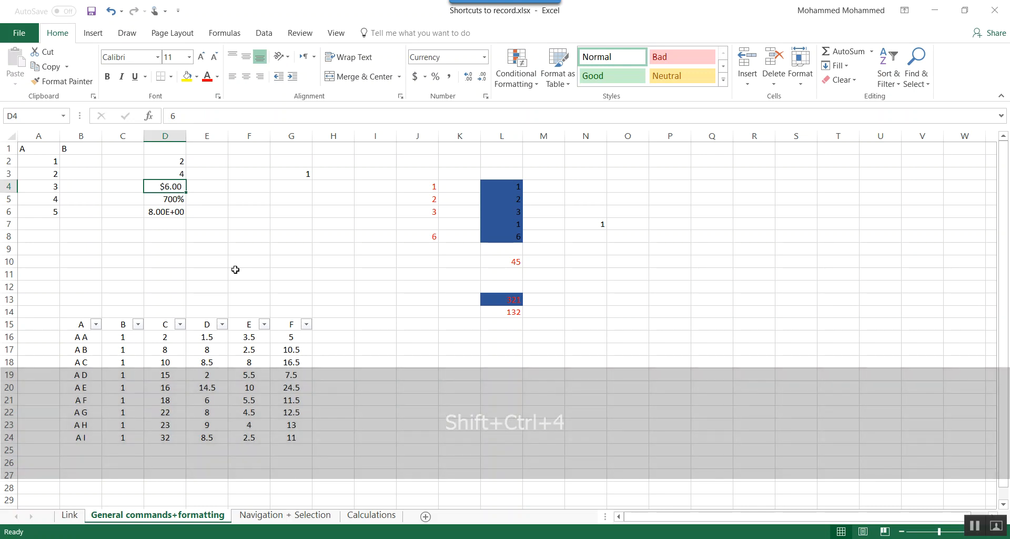
{"action": "key", "text": "Up"}
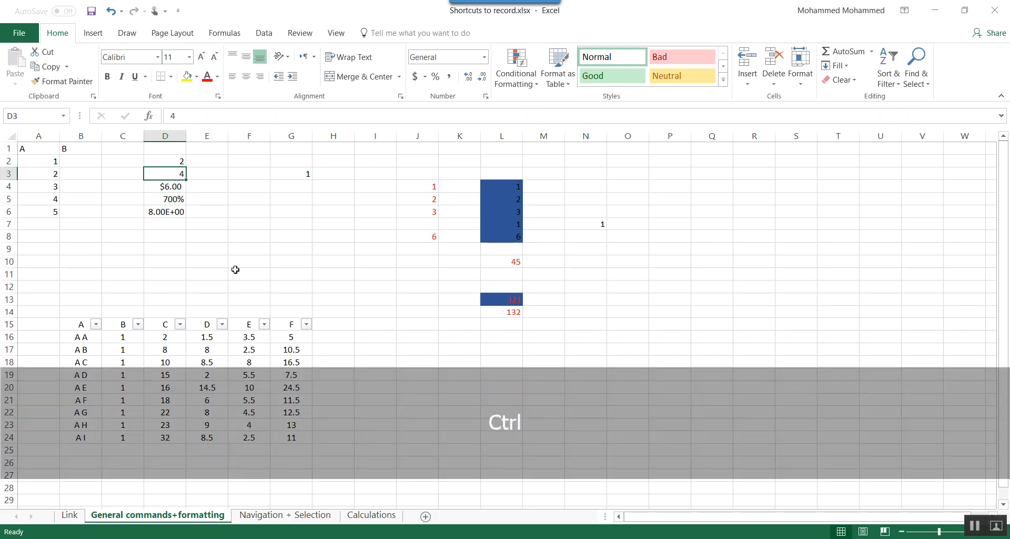
{"action": "key", "text": "ctrl+shift+3"}
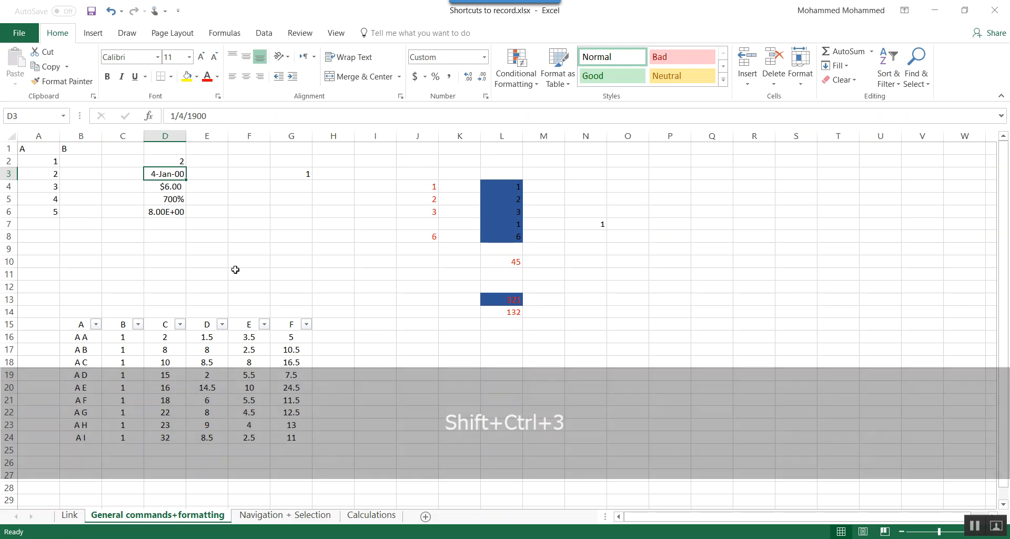
- Format cell D2 as an hour-and-minute time with AM/PM, and enter 1 in D1 formatted as a two-decimal Number
{"action": "key", "text": "Up"}
{"action": "key", "text": "ctrl+shift+2"}
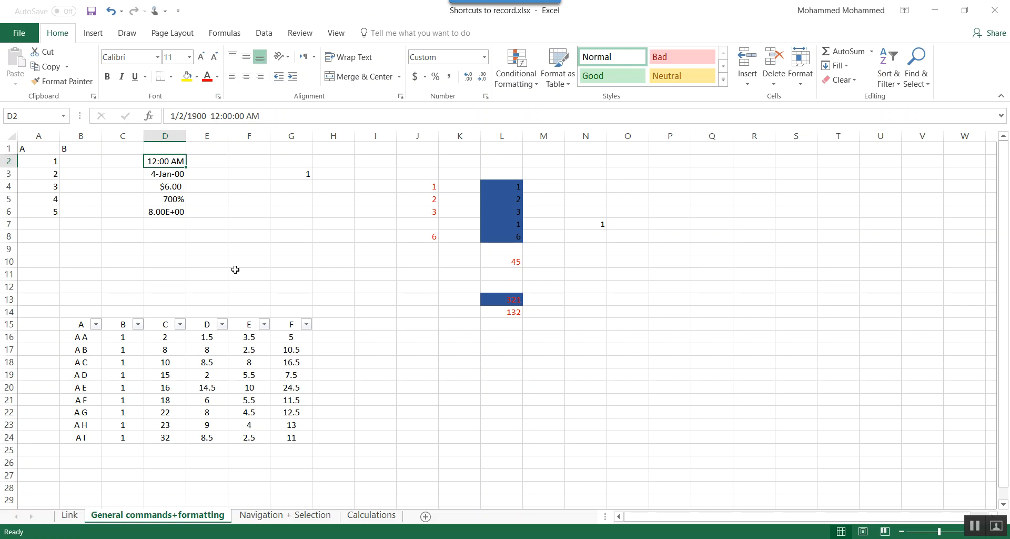
{"action": "key", "text": "Up"}
{"action": "type", "text": "1"}
{"action": "key", "text": "Up"}
{"action": "key", "text": "ctrl+shift+1"}
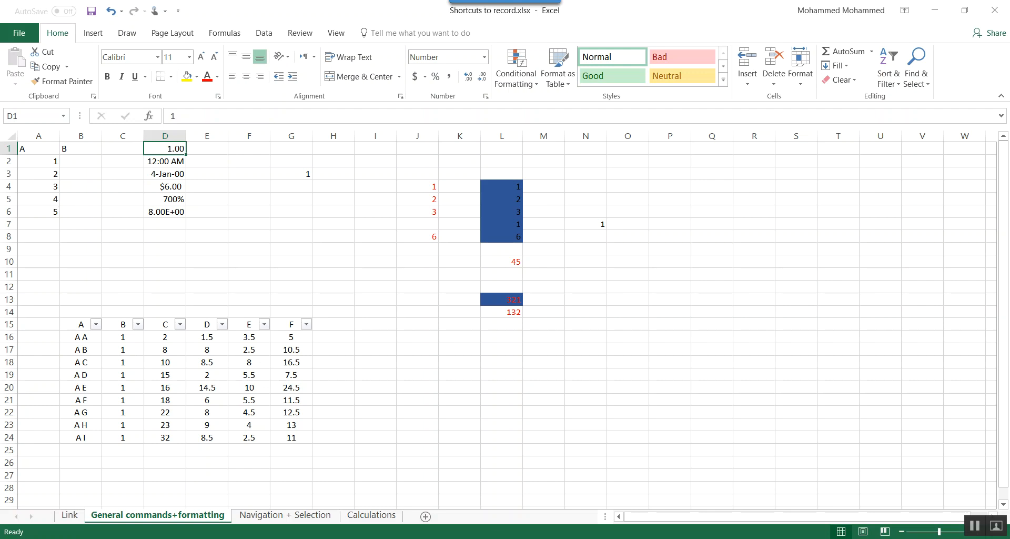
- Switch to the Navigation + Selection worksheet
{"action": "left_click", "coordinate": [299, 517]}
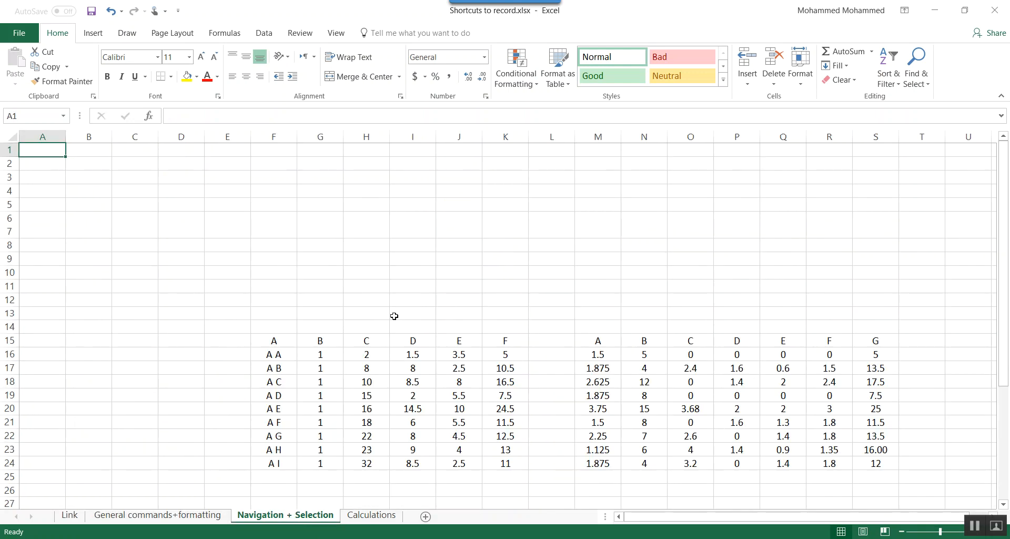